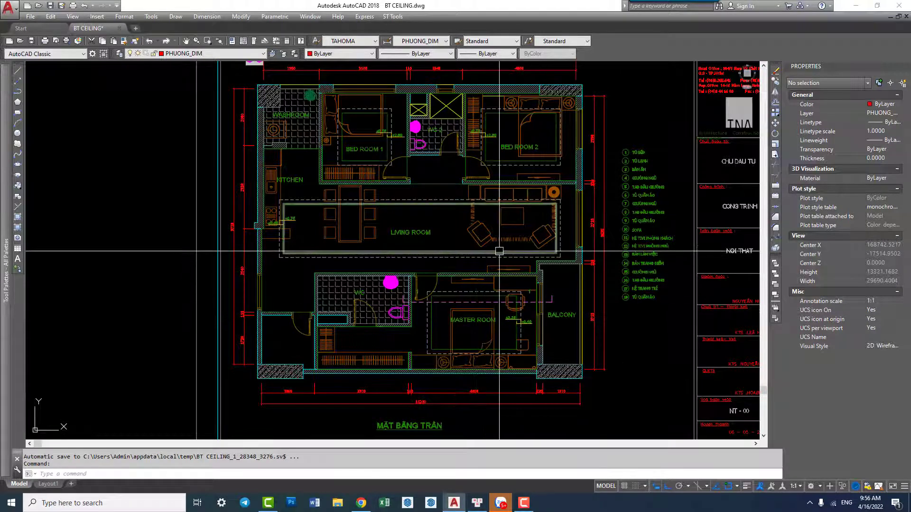
# - Bring the lower ceiling sheet into view, showing the bedrooms and legend
pyautogui.scroll(-5, 435, 206)
pyautogui.scroll(-1, 431, 209)
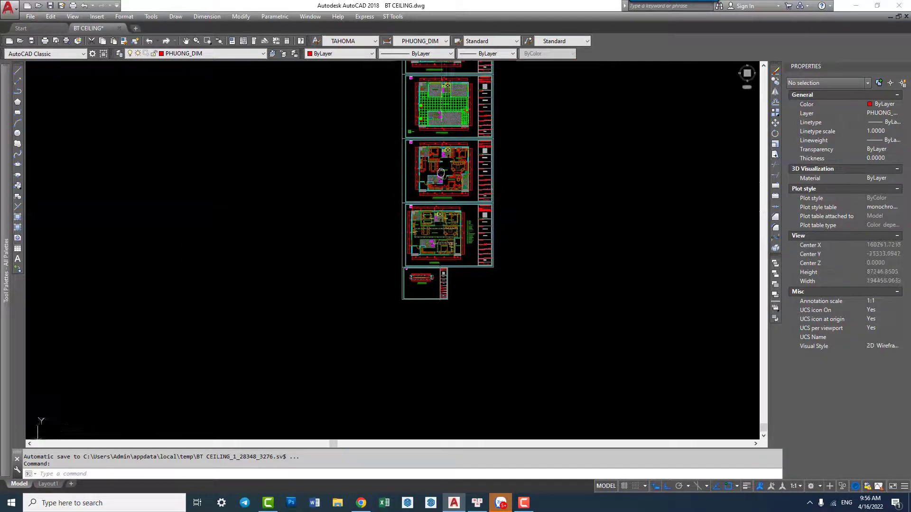
pyautogui.scroll(3, 441, 208)
pyautogui.scroll(2, 449, 212)
pyautogui.moveTo(448, 212); pyautogui.dragTo(451, 49, button='middle')
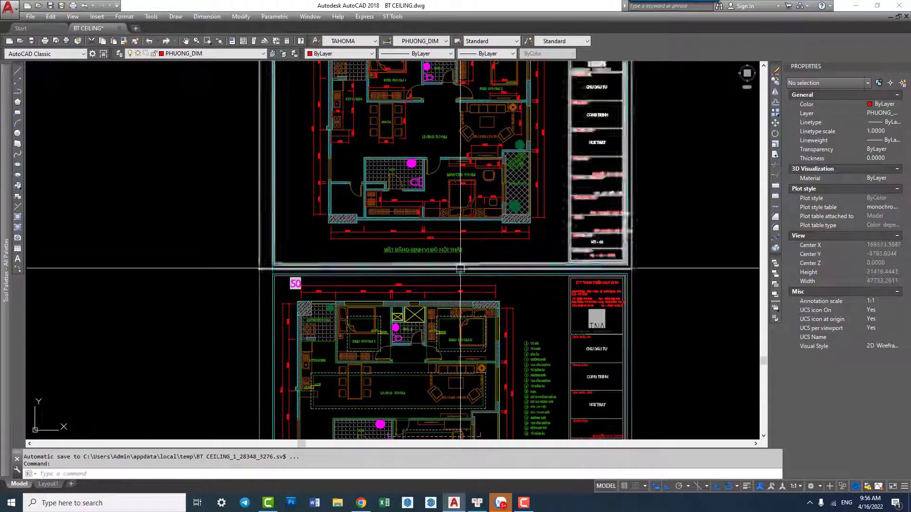
pyautogui.scroll(4, 463, 247)
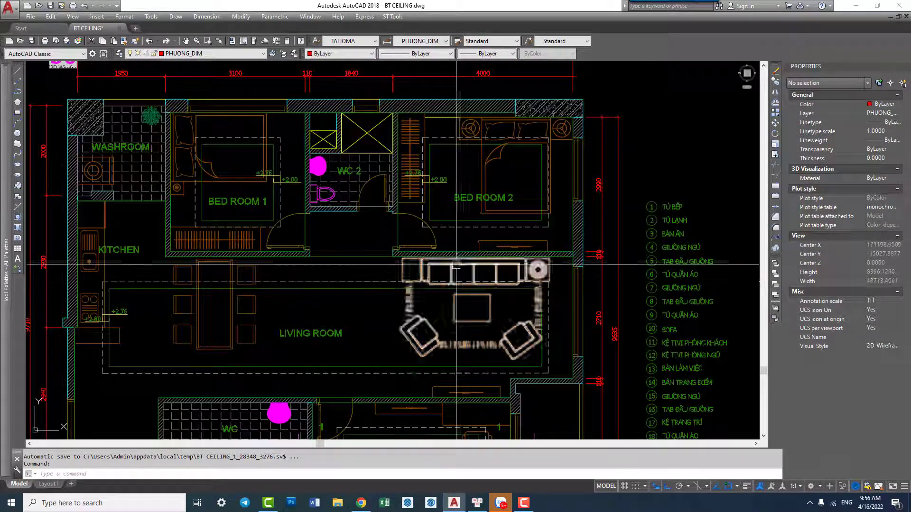
pyautogui.moveTo(547, 193); pyautogui.dragTo(473, 253, button='middle')
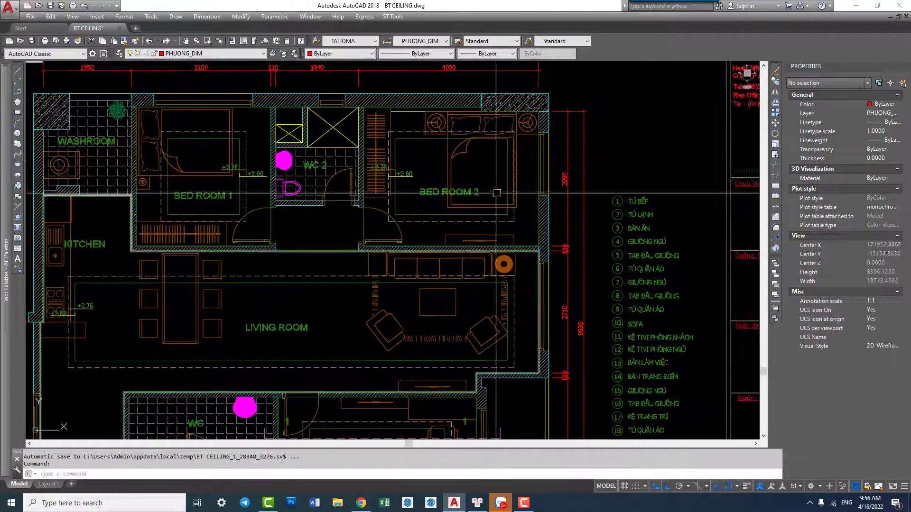
# - Zoom in on Bed Room 2 and select its double bed block
pyautogui.scroll(-3, 472, 253)
pyautogui.scroll(-3, 473, 253)
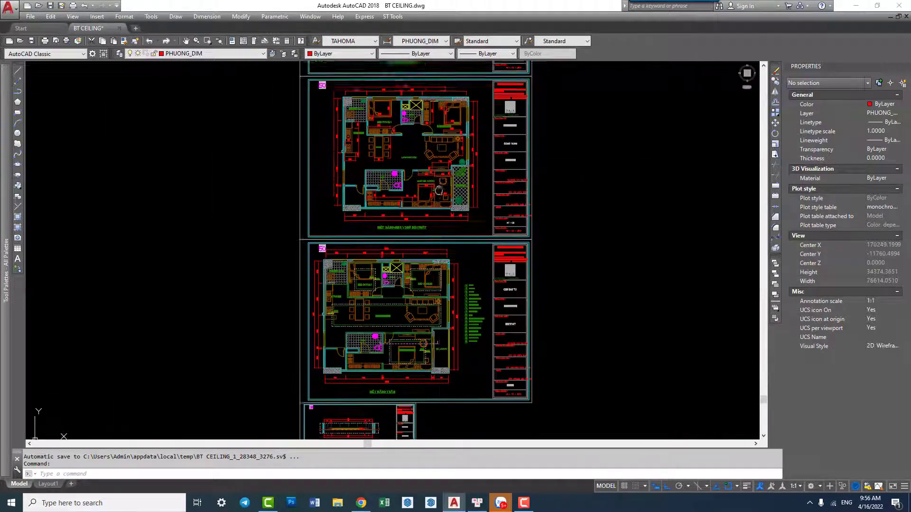
pyautogui.scroll(3, 476, 204)
pyautogui.scroll(3, 483, 145)
pyautogui.moveTo(483, 145); pyautogui.dragTo(445, 240, button='middle')
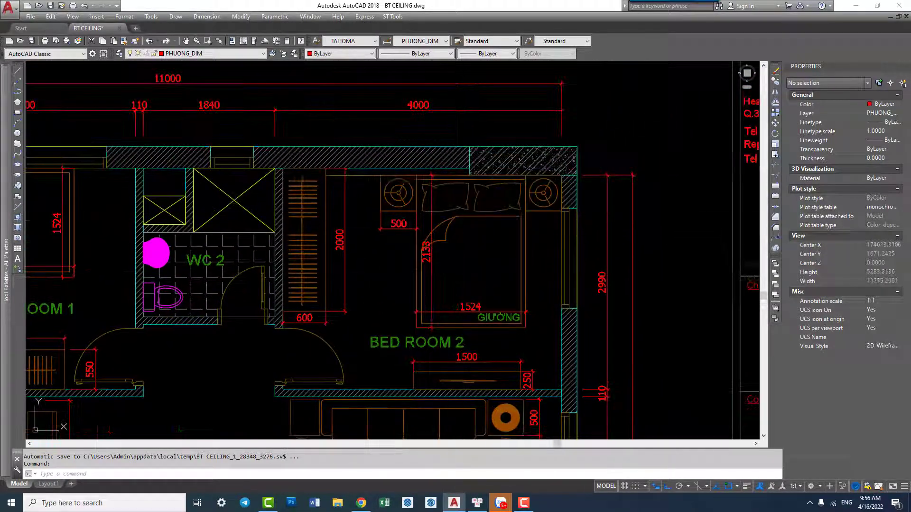
pyautogui.click(461, 213)
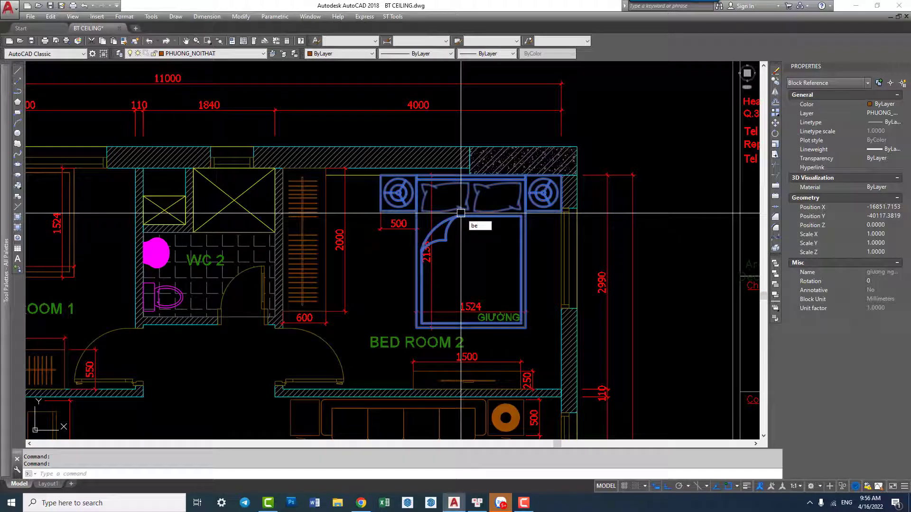
# - Open block 'giường ngủ 1' in the Block Editor and check the bed outline
pyautogui.press('Return')
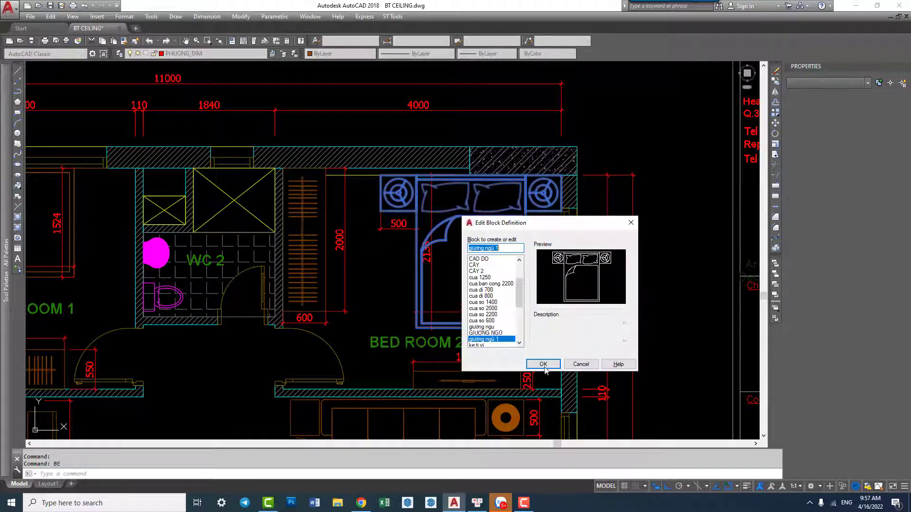
pyautogui.click(543, 364)
pyautogui.click(533, 214)
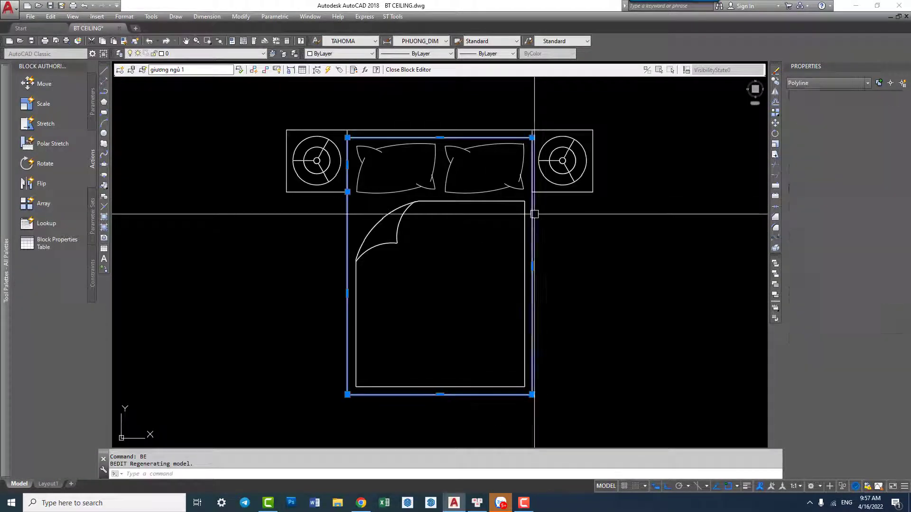
pyautogui.press('Escape')
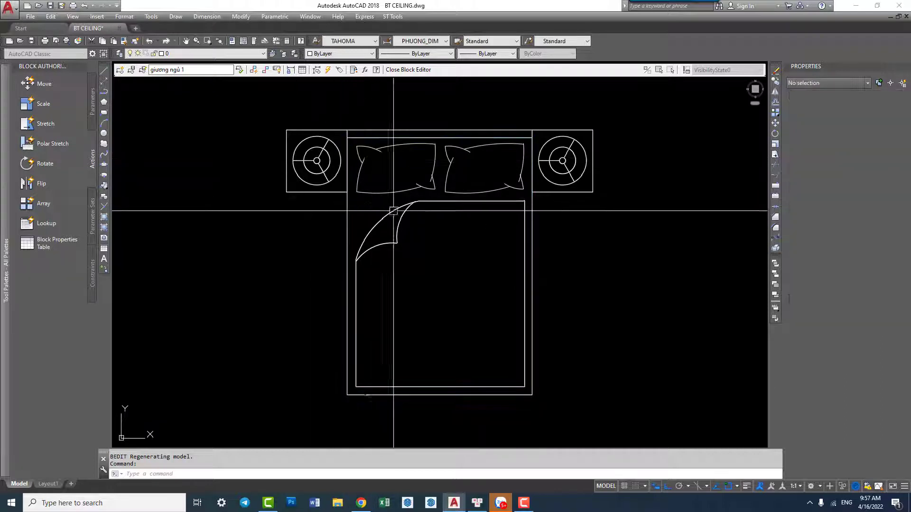
pyautogui.press('Escape')
# - Inspect both bedside lamps and the bed outline, then start a HATCH fill
pyautogui.click(616, 205)
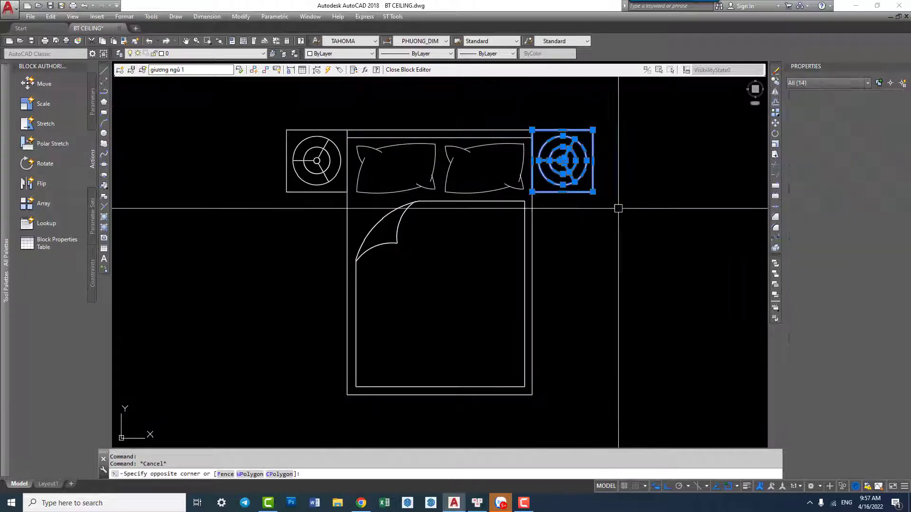
pyautogui.click(247, 105)
pyautogui.click(351, 199)
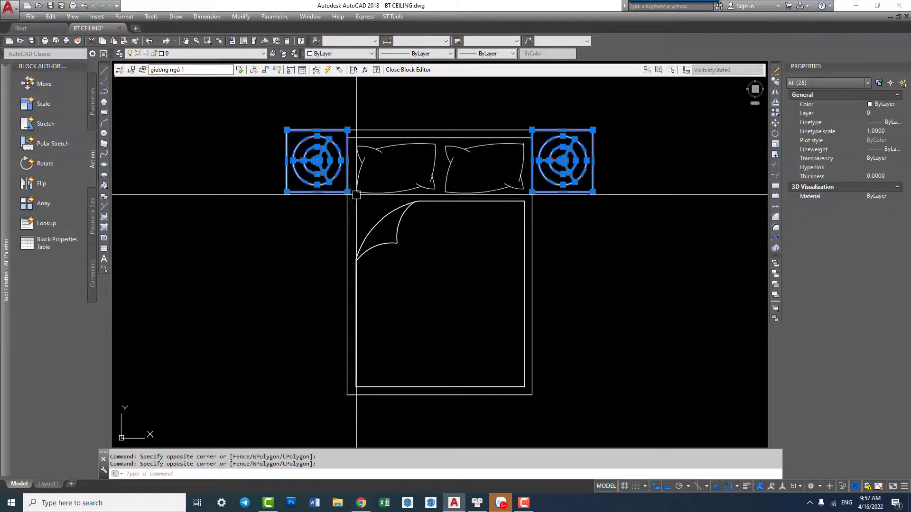
pyautogui.press('Escape')
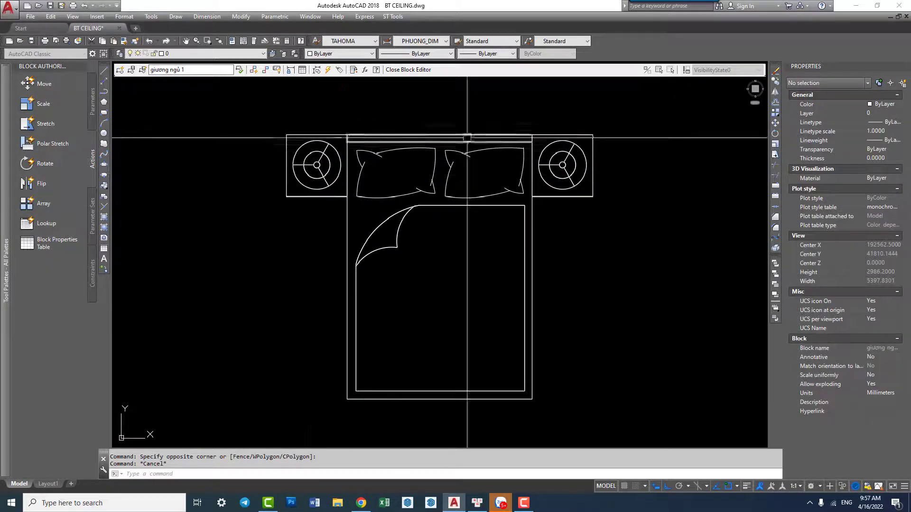
pyautogui.moveTo(499, 229); pyautogui.dragTo(498, 228, button='middle')
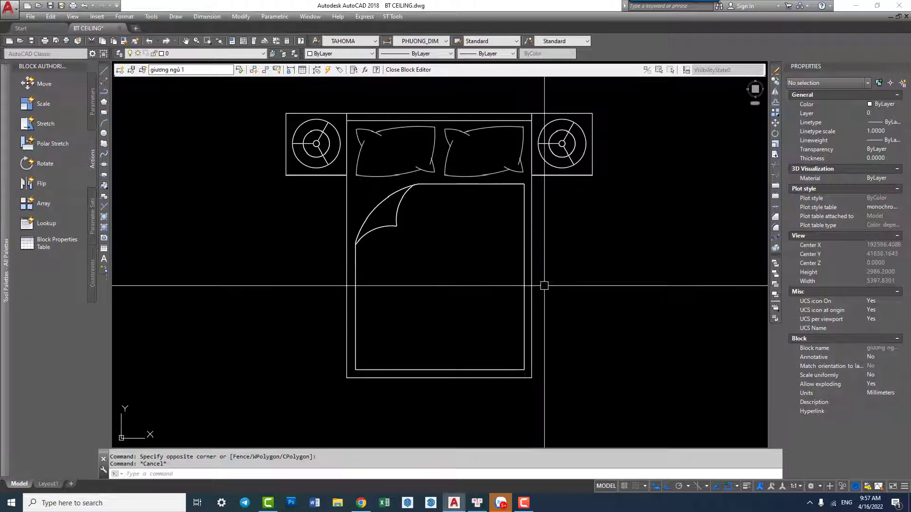
pyautogui.moveTo(541, 284); pyautogui.dragTo(535, 269, button='middle')
pyautogui.click(535, 269)
pyautogui.press('Escape')
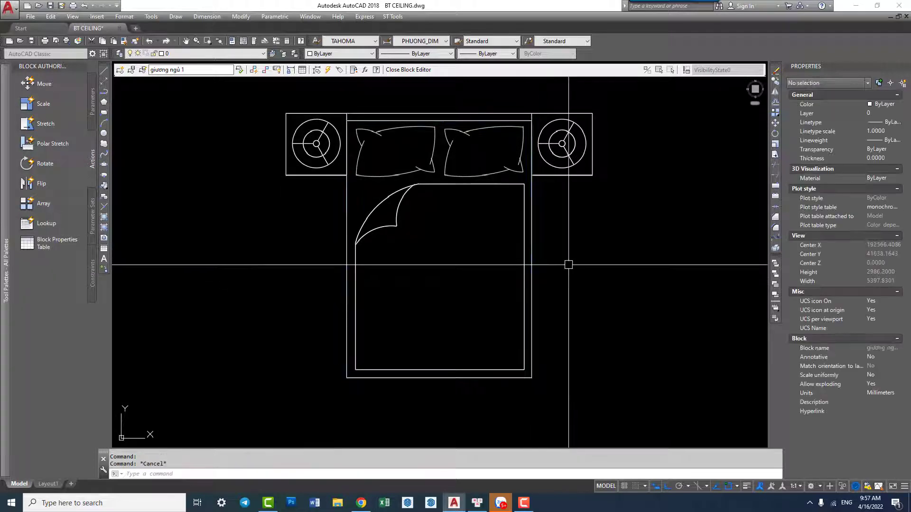
pyautogui.write('H')
pyautogui.press('Return')
# - Fill the bed outline with SOLID Color 253 grey and send it to back
pyautogui.click(534, 143)
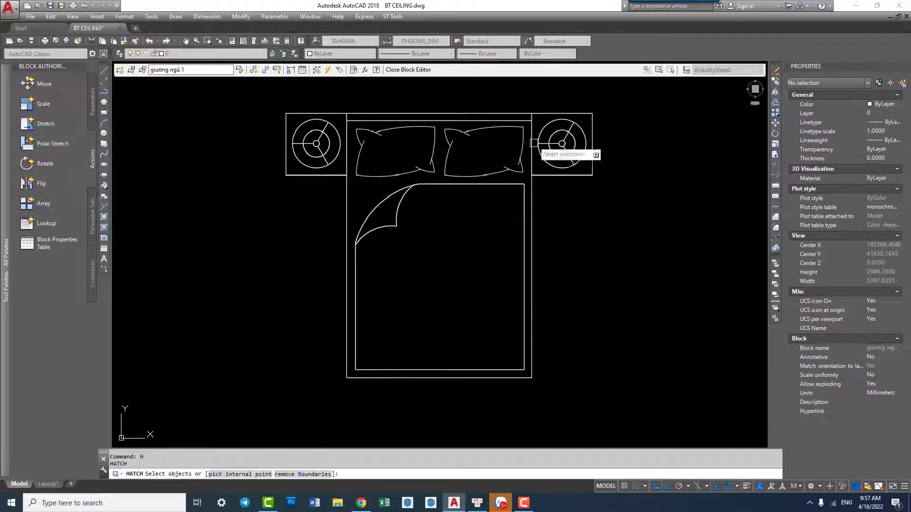
pyautogui.click(535, 217)
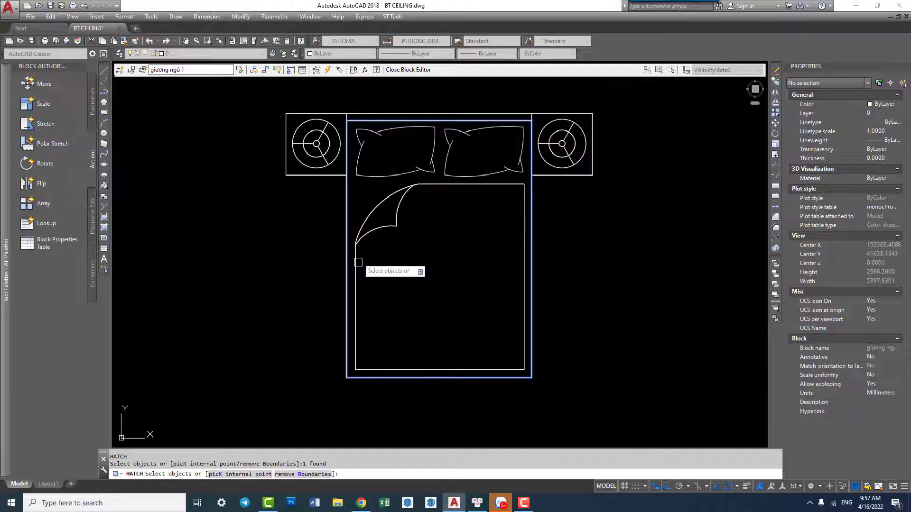
pyautogui.press('Return')
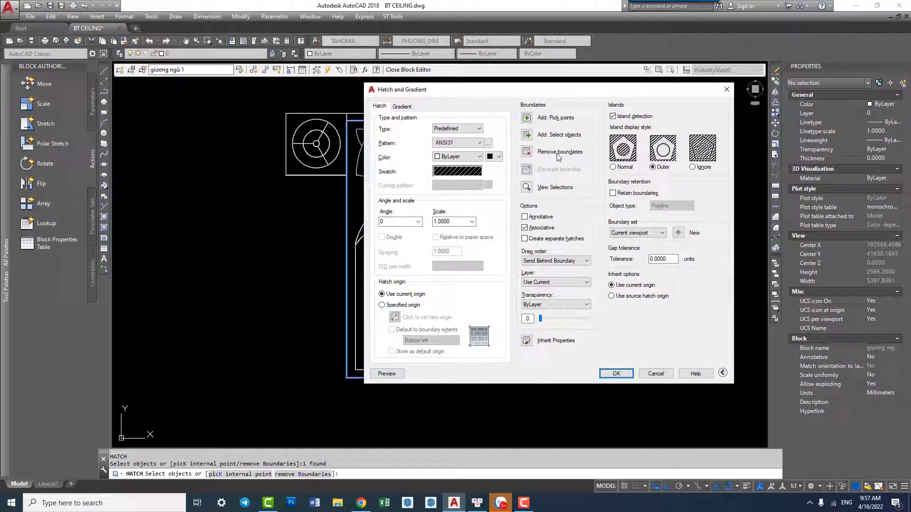
pyautogui.click(489, 143)
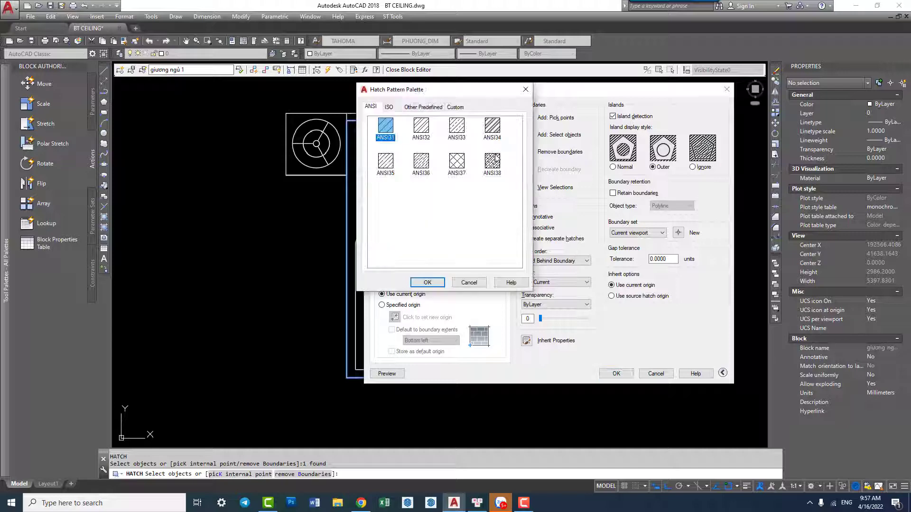
pyautogui.click(409, 109)
pyautogui.click(426, 282)
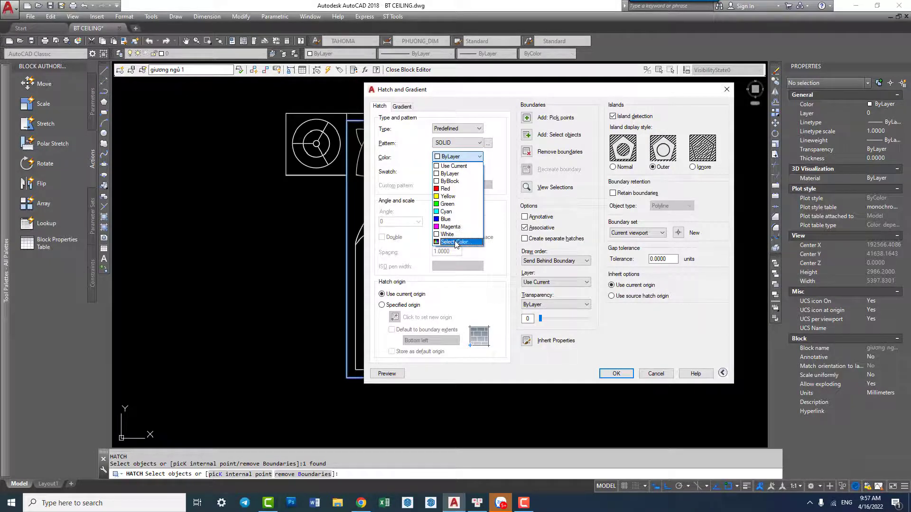
pyautogui.click(454, 242)
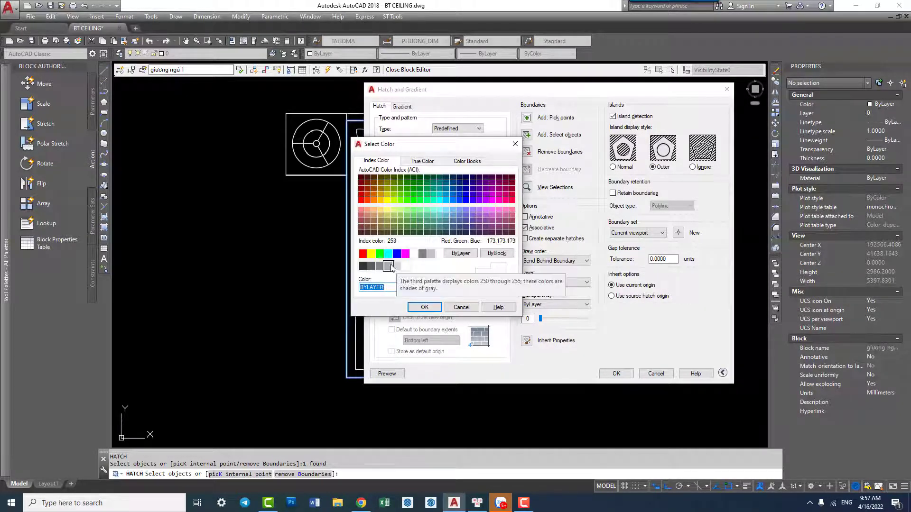
pyautogui.click(425, 308)
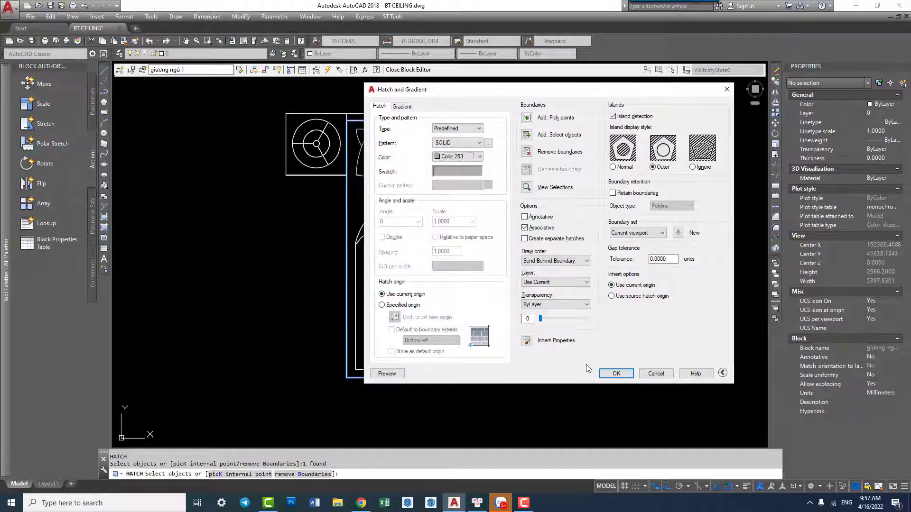
pyautogui.click(616, 374)
pyautogui.click(503, 332)
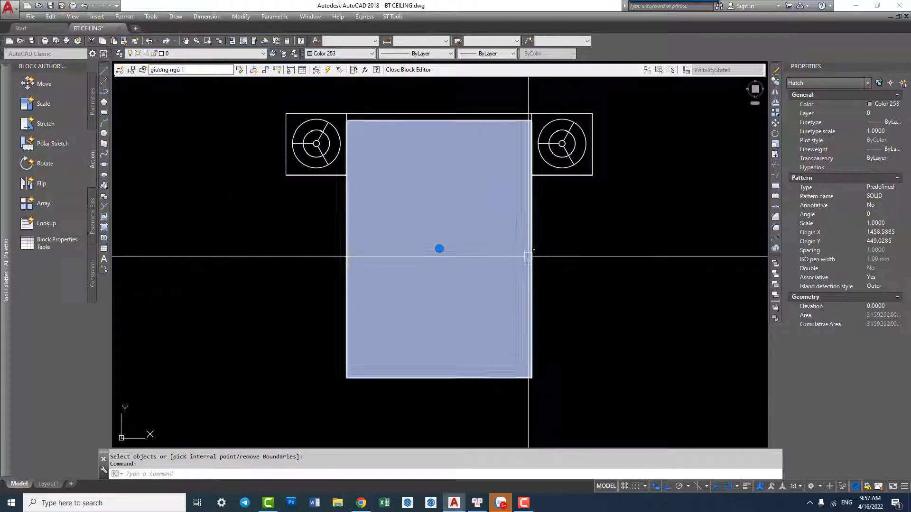
pyautogui.rightClick(504, 256)
pyautogui.moveTo(534, 372)
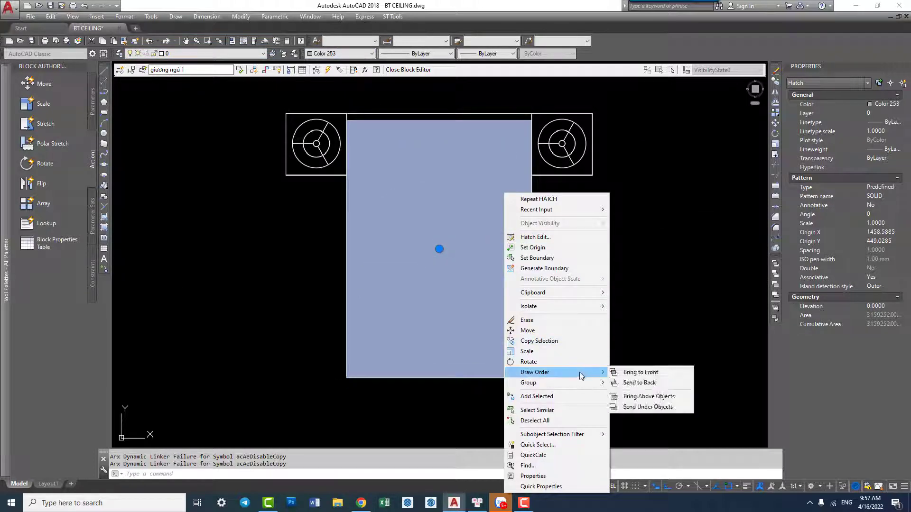
pyautogui.click(639, 383)
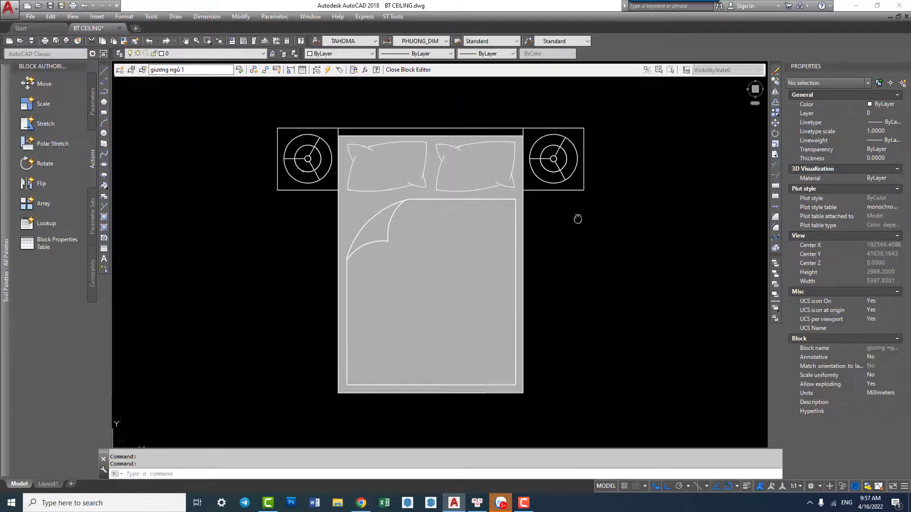
# - Hatch both bedside lamps with the same solid Color 253 grey fill
pyautogui.write('h')
pyautogui.press('Return')
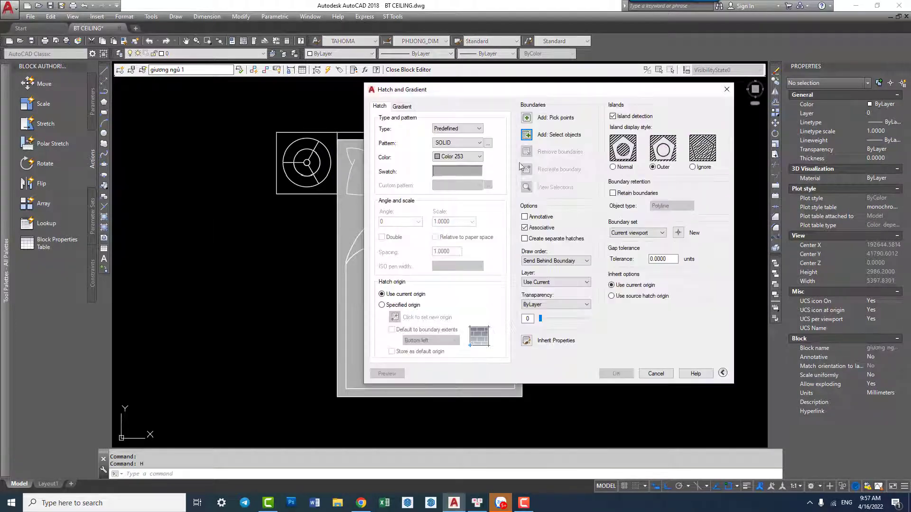
pyautogui.click(526, 135)
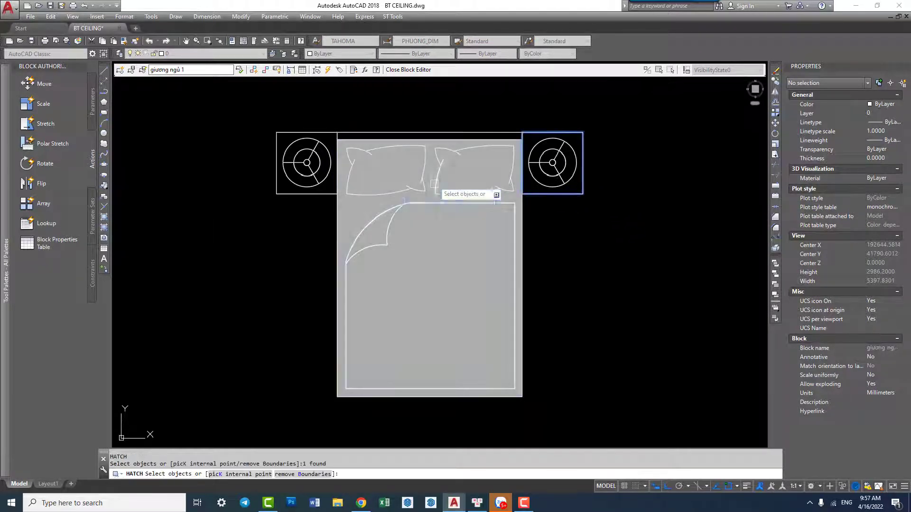
pyautogui.press('Return')
pyautogui.click(615, 486)
pyautogui.press('Return')
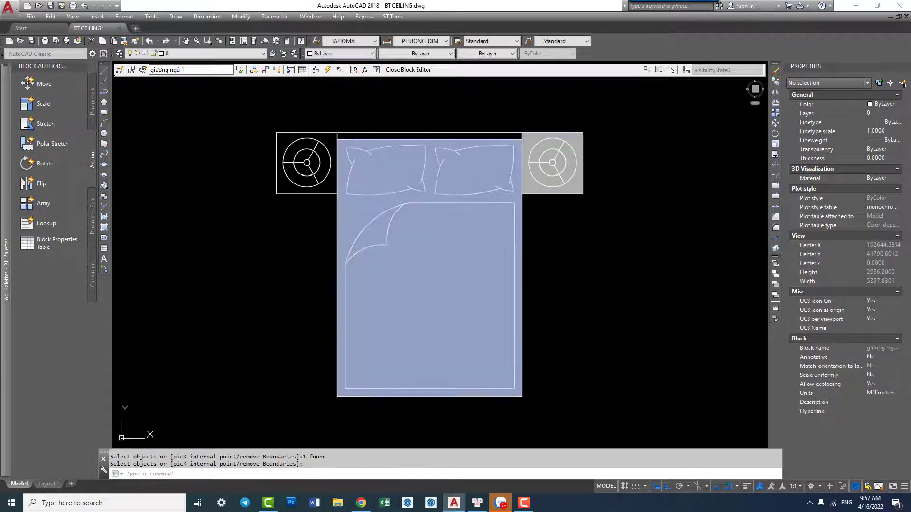
pyautogui.click(307, 143)
pyautogui.press('Return')
pyautogui.press('Return')
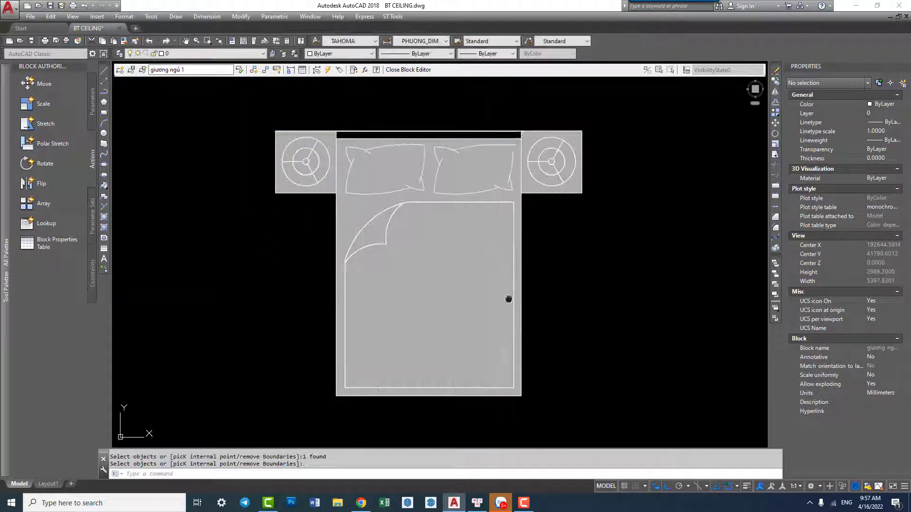
# - Close the Block Editor, saving changes to 'giường ngủ 1'
pyautogui.moveTo(437, 126); pyautogui.dragTo(425, 107, button='middle')
pyautogui.press('Escape')
pyautogui.click(408, 70)
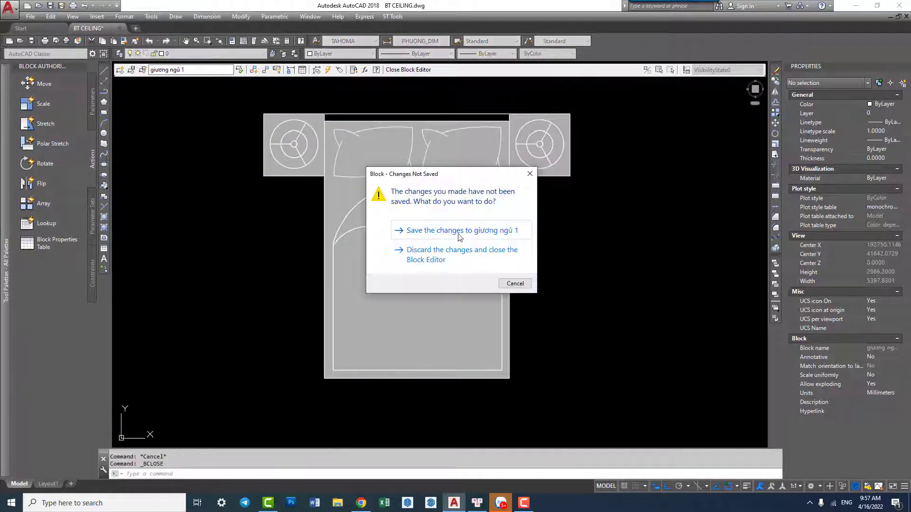
pyautogui.click(459, 231)
# - Navigate across the apartment plan and select the Master Room desk-and-chair block
pyautogui.scroll(-4, 444, 187)
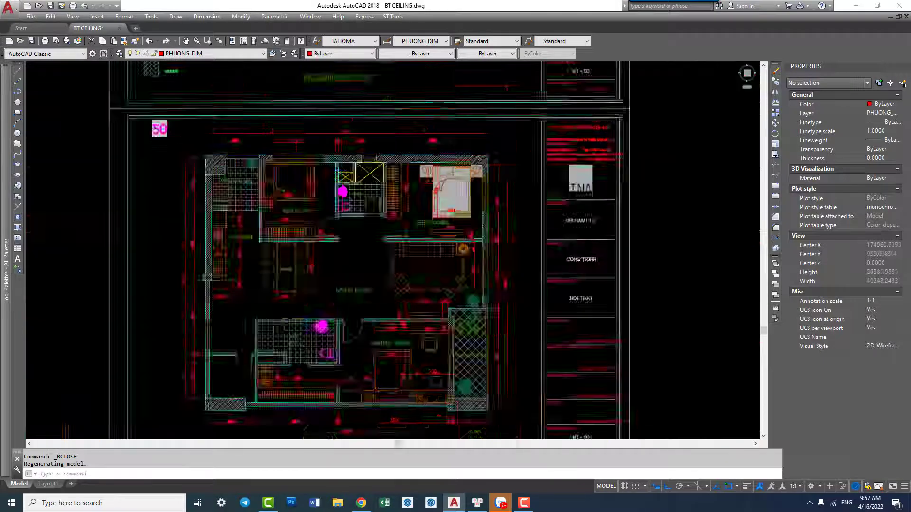
pyautogui.scroll(6, 332, 199)
pyautogui.moveTo(313, 182); pyautogui.dragTo(322, 185, button='middle')
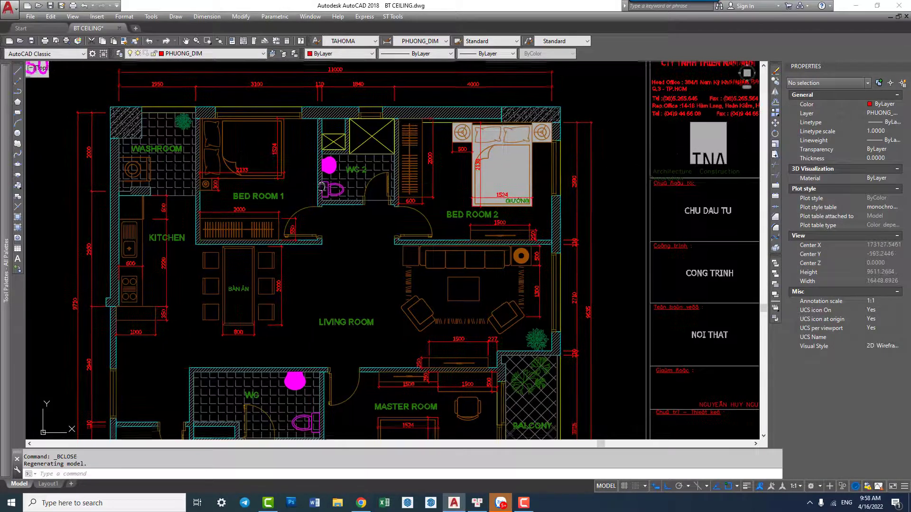
pyautogui.scroll(2, 283, 144)
pyautogui.moveTo(522, 140); pyautogui.dragTo(522, 149, button='middle')
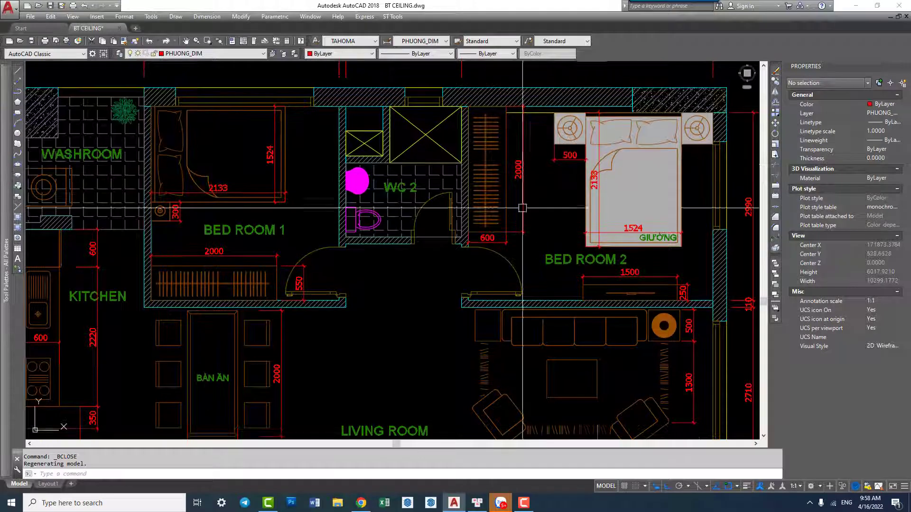
pyautogui.moveTo(362, 157); pyautogui.dragTo(384, 158, button='middle')
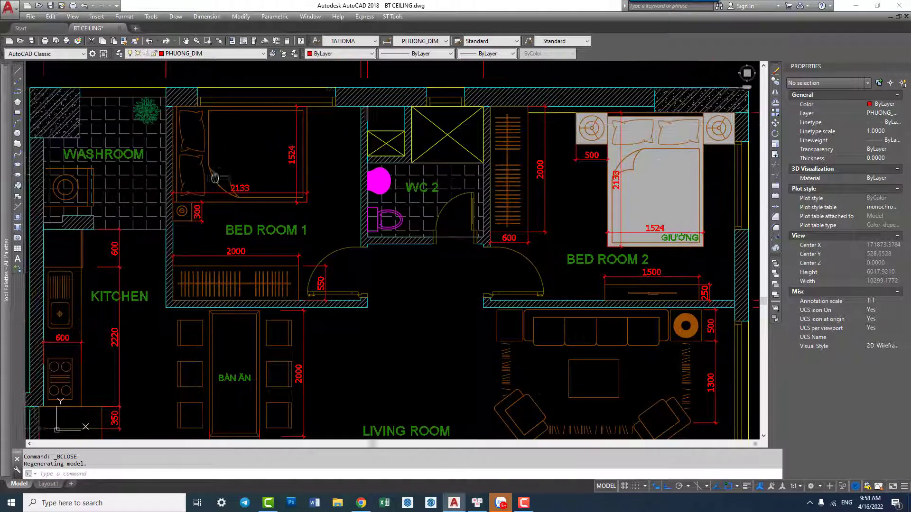
pyautogui.moveTo(306, 238); pyautogui.dragTo(543, 192, button='middle')
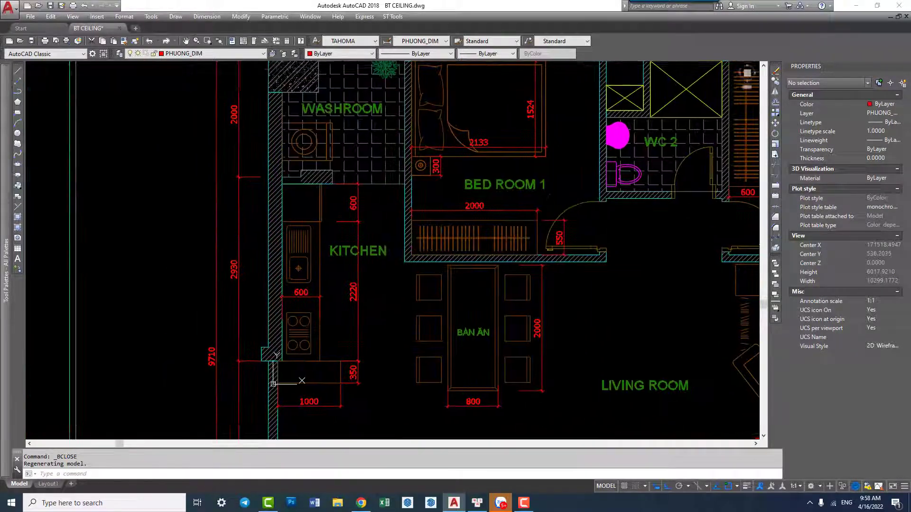
pyautogui.moveTo(554, 280)
pyautogui.mouseDown(button='middle')
pyautogui.moveTo(460, 217)
pyautogui.moveTo(324, 158)
pyautogui.moveTo(288, 175)
pyautogui.mouseUp(button='middle')
pyautogui.scroll(-2, 513, 250)
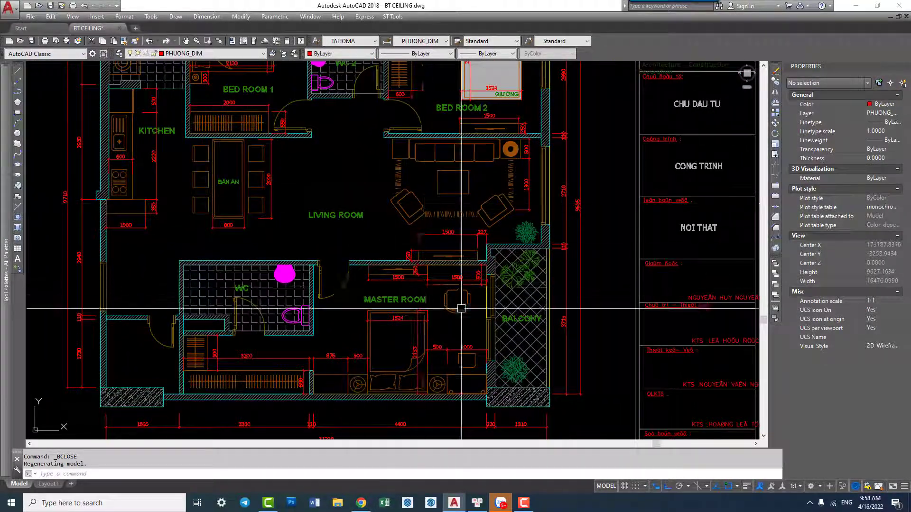
pyautogui.scroll(4, 470, 301)
pyautogui.click(471, 301)
pyautogui.moveTo(471, 301); pyautogui.dragTo(448, 278, button='middle')
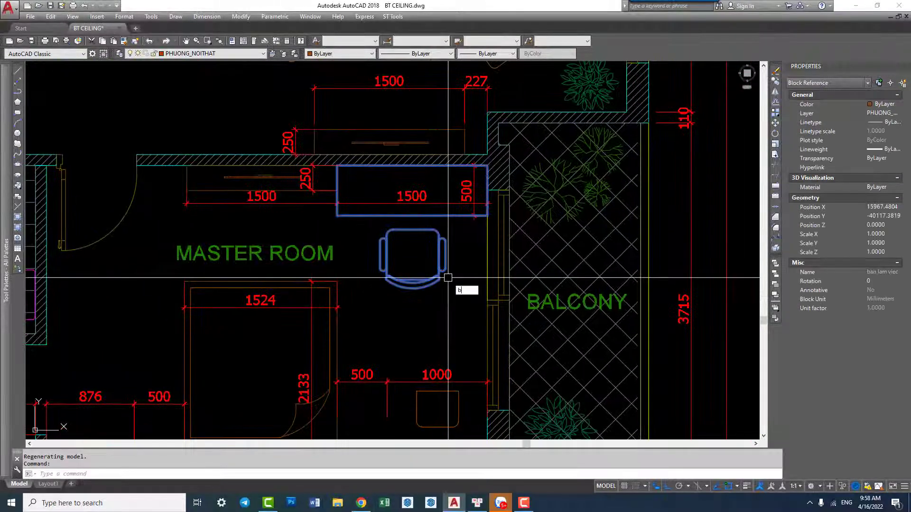
# - Open block 'ban lam viec' in the Block Editor and inspect the chair pieces
pyautogui.write('e')
pyautogui.press('Return')
pyautogui.click(545, 364)
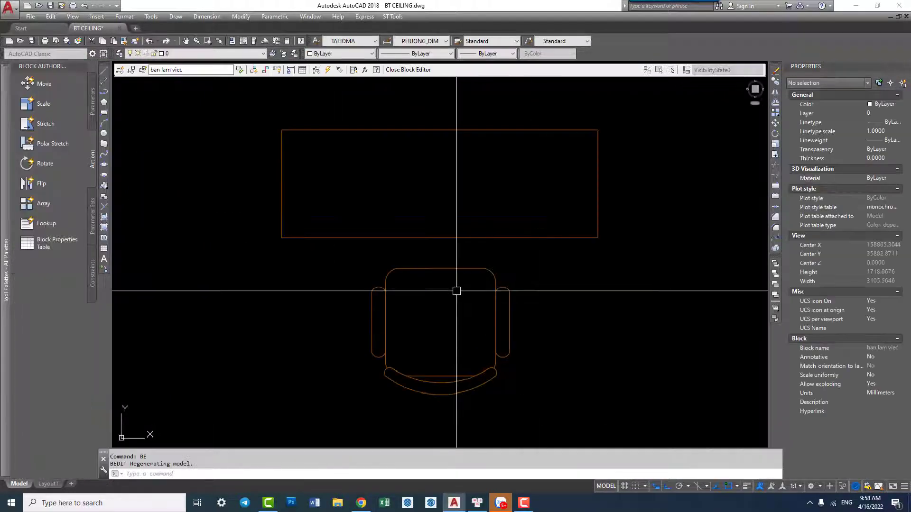
pyautogui.click(386, 308)
pyautogui.press('Escape')
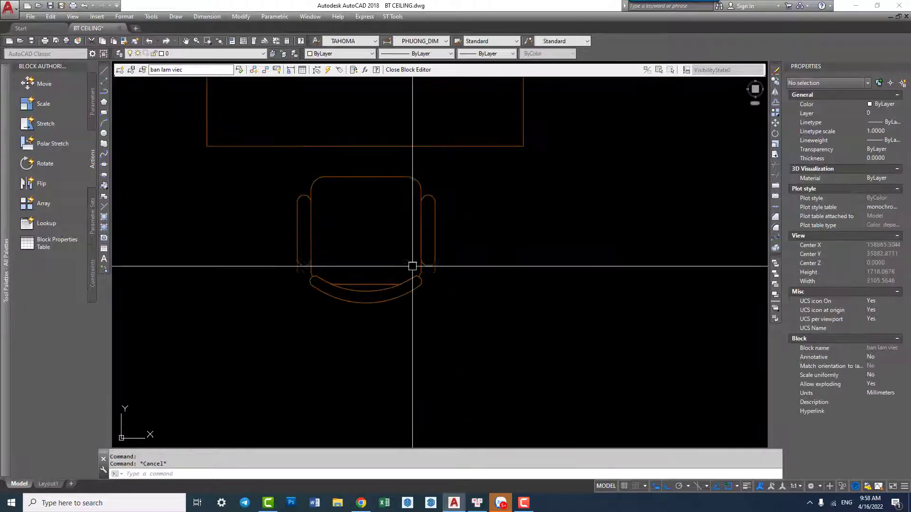
pyautogui.scroll(3, 410, 290)
pyautogui.click(410, 289)
pyautogui.press('Escape')
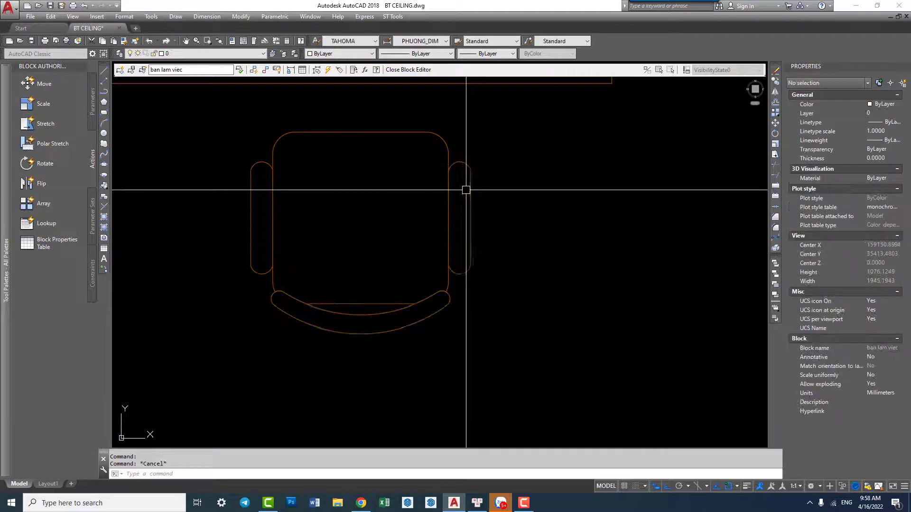
pyautogui.moveTo(512, 292); pyautogui.dragTo(529, 329, button='middle')
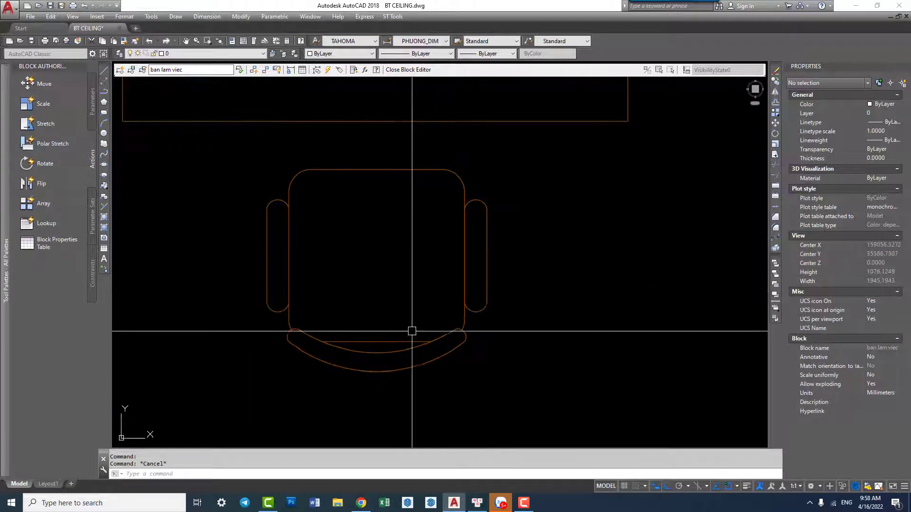
pyautogui.click(399, 333)
pyautogui.press('Escape')
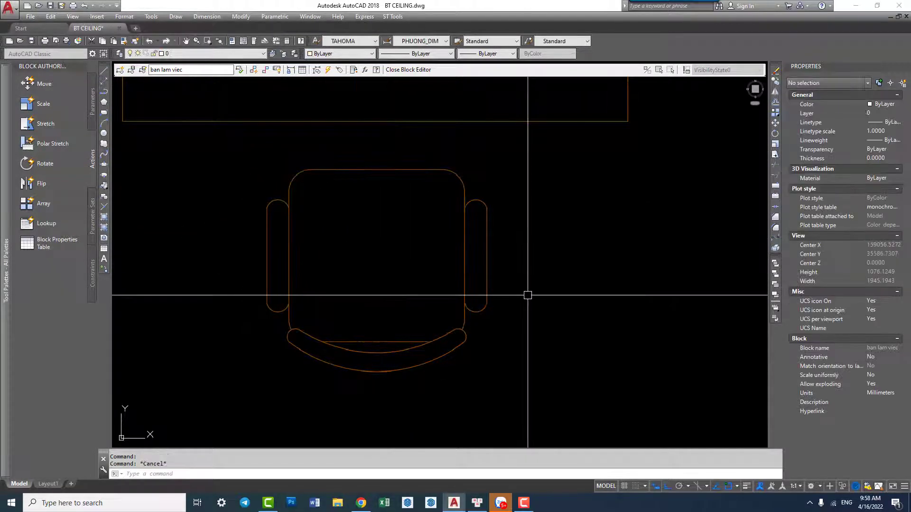
# - Hatch the chair seat and armrests with solid Color 253 grey
pyautogui.write('h')
pyautogui.press('Return')
pyautogui.click(529, 144)
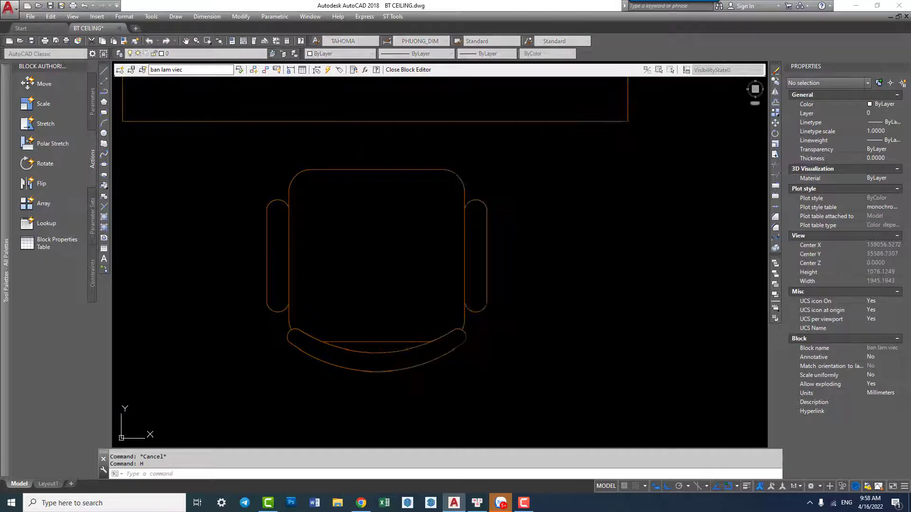
pyautogui.click(599, 163)
pyautogui.click(223, 255)
pyautogui.click(381, 354)
pyautogui.press('Return')
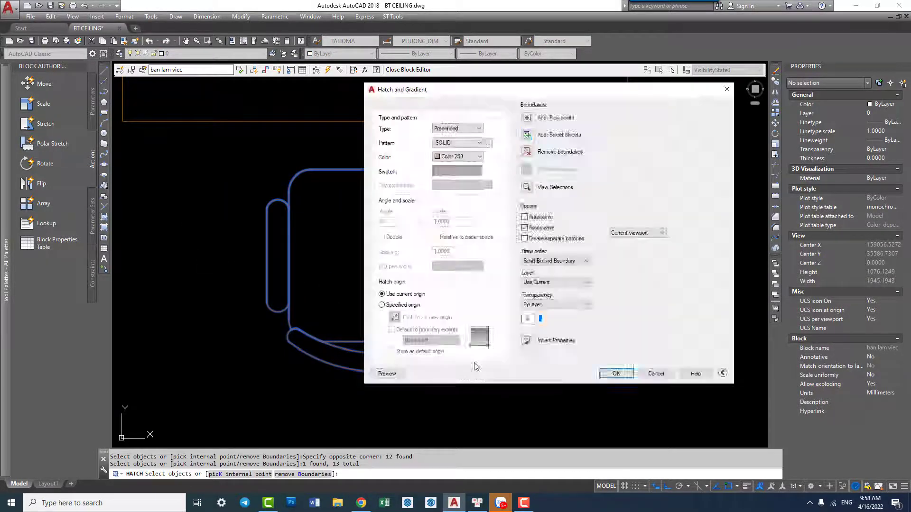
pyautogui.click(632, 372)
# - Hatch the desk rectangle with the same solid grey fill
pyautogui.scroll(-3, 504, 284)
pyautogui.moveTo(504, 285); pyautogui.dragTo(483, 261, button='middle')
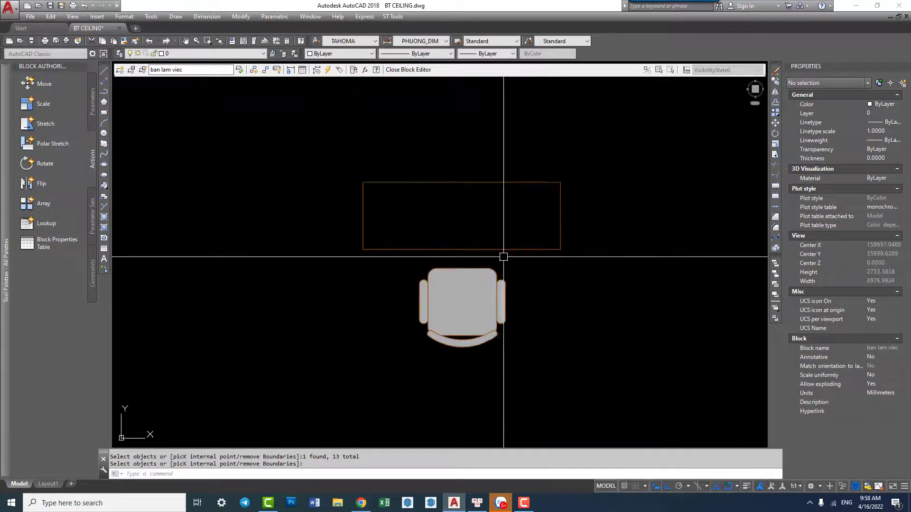
pyautogui.press('Return')
pyautogui.click(600, 138)
pyautogui.click(545, 249)
pyautogui.press('Return')
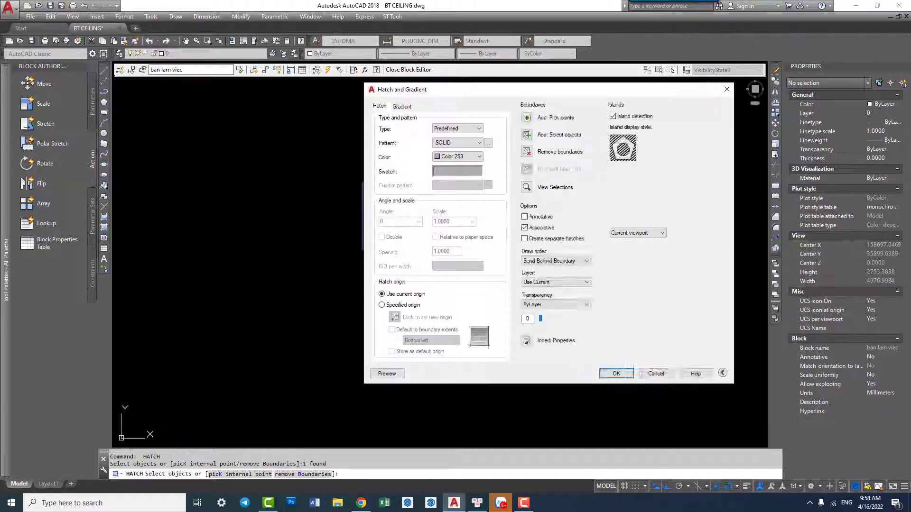
pyautogui.click(599, 137)
pyautogui.press('Return')
# - Close the Block Editor, saving changes to 'ban lam viec'
pyautogui.click(408, 70)
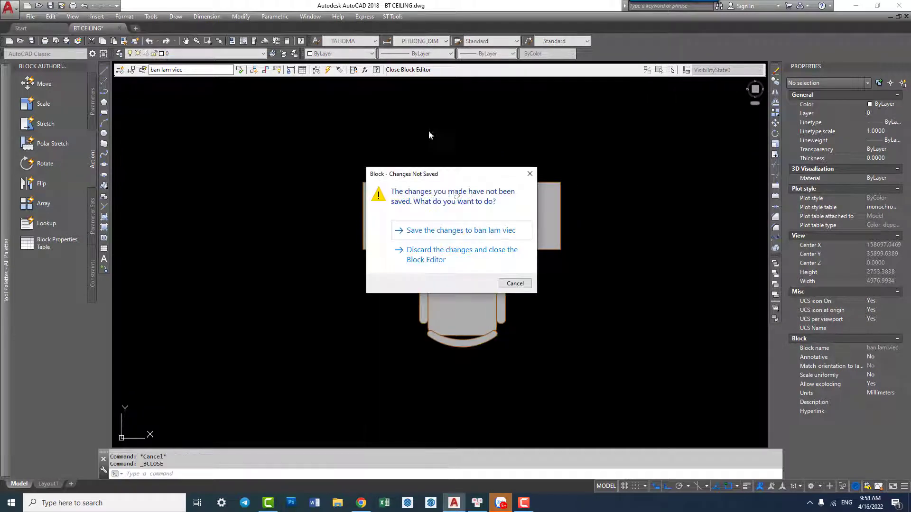
pyautogui.click(440, 230)
pyautogui.scroll(-2, 451, 242)
# - Select the living-room sofa set and open the SOFA block in the Block Editor
pyautogui.moveTo(440, 252)
pyautogui.mouseDown(button='middle')
pyautogui.moveTo(453, 242)
pyautogui.moveTo(479, 346)
pyautogui.mouseUp(button='middle')
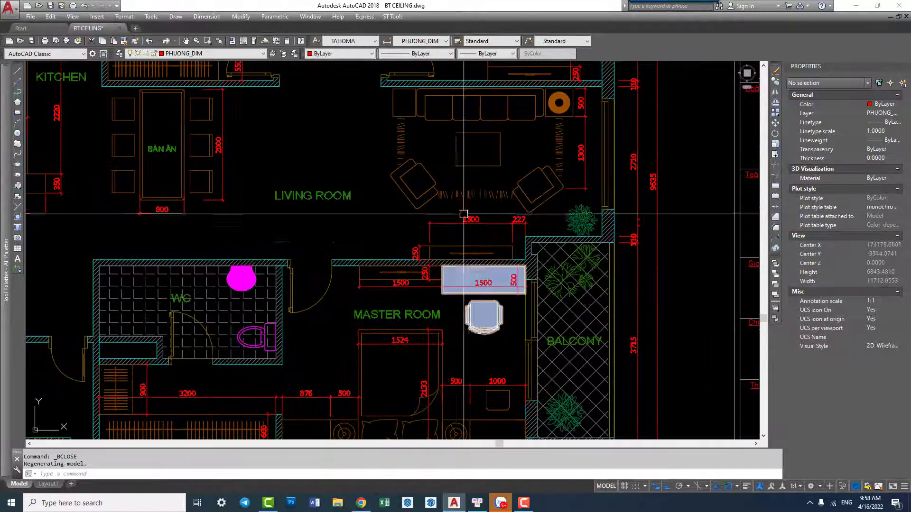
pyautogui.scroll(2, 464, 197)
pyautogui.click(454, 203)
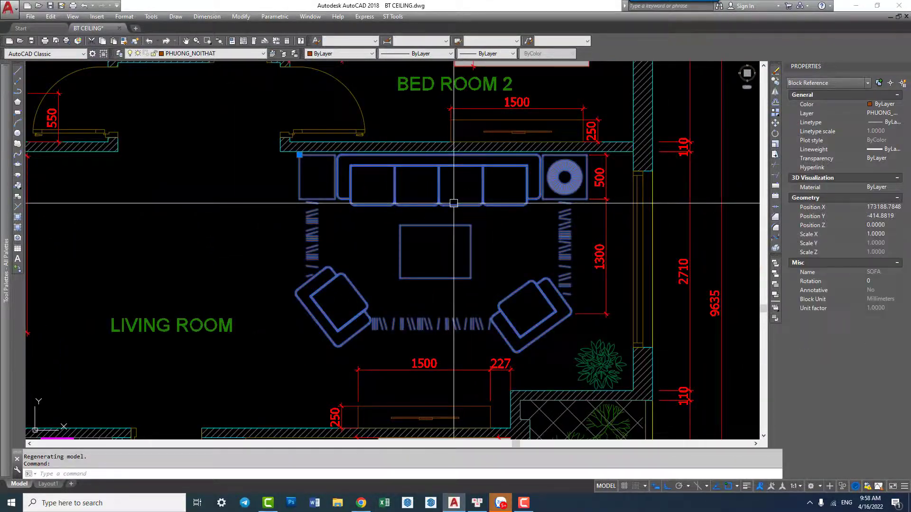
pyautogui.write('e')
pyautogui.press('Return')
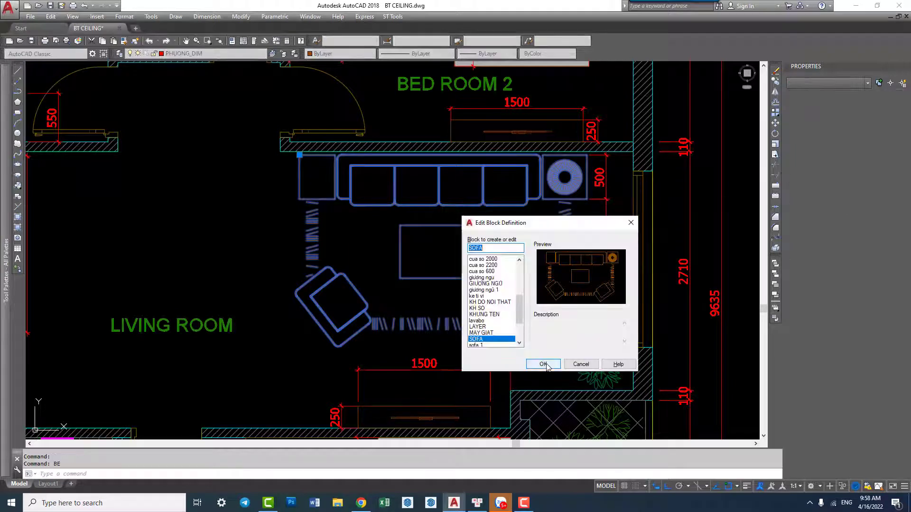
pyautogui.click(543, 364)
# - Centre the sofa and explode the nested sofa 1 block into separate outlines
pyautogui.scroll(2, 448, 280)
pyautogui.scroll(-4, 451, 273)
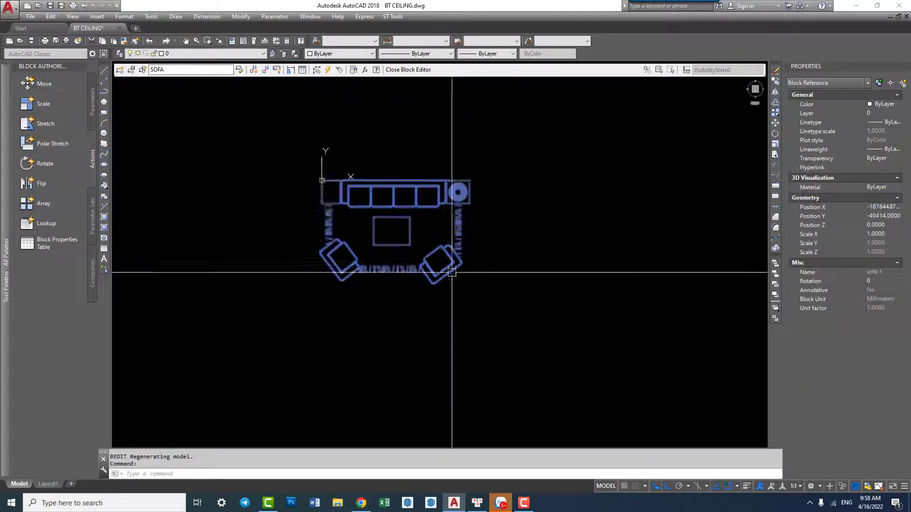
pyautogui.moveTo(452, 272); pyautogui.dragTo(487, 274, button='middle')
pyautogui.scroll(2, 432, 234)
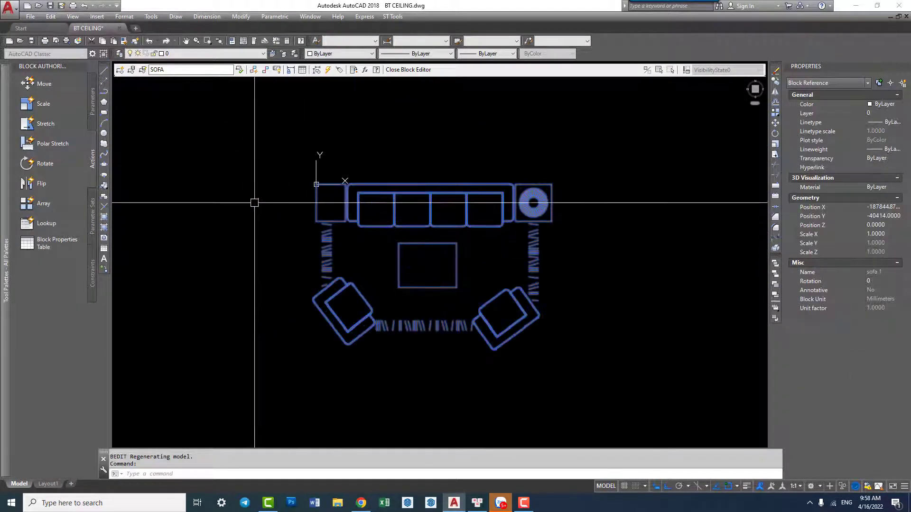
pyautogui.press('Return')
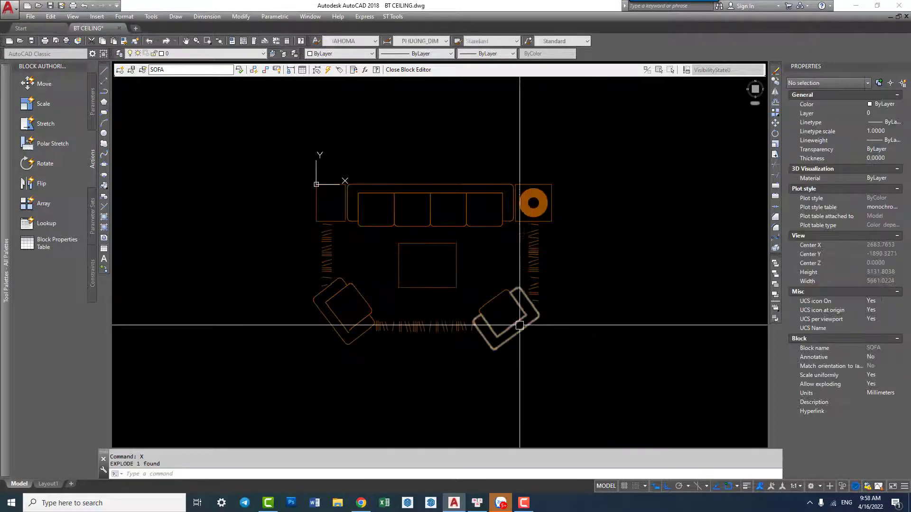
# - Inspect the right armchair's outline and inner cushion
pyautogui.click(519, 316)
pyautogui.scroll(3, 515, 294)
pyautogui.press('Escape')
pyautogui.click(515, 294)
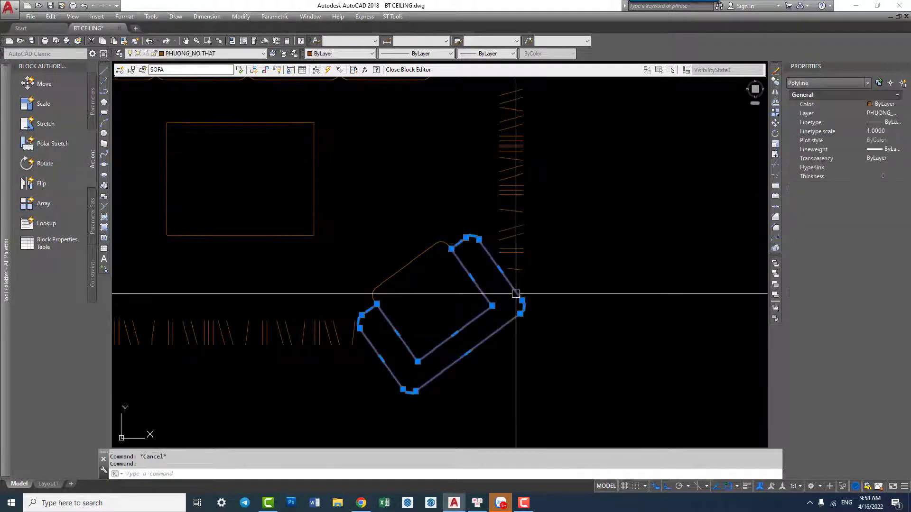
pyautogui.scroll(-3, 504, 289)
pyautogui.moveTo(504, 289); pyautogui.dragTo(512, 309, button='middle')
pyautogui.press('Escape')
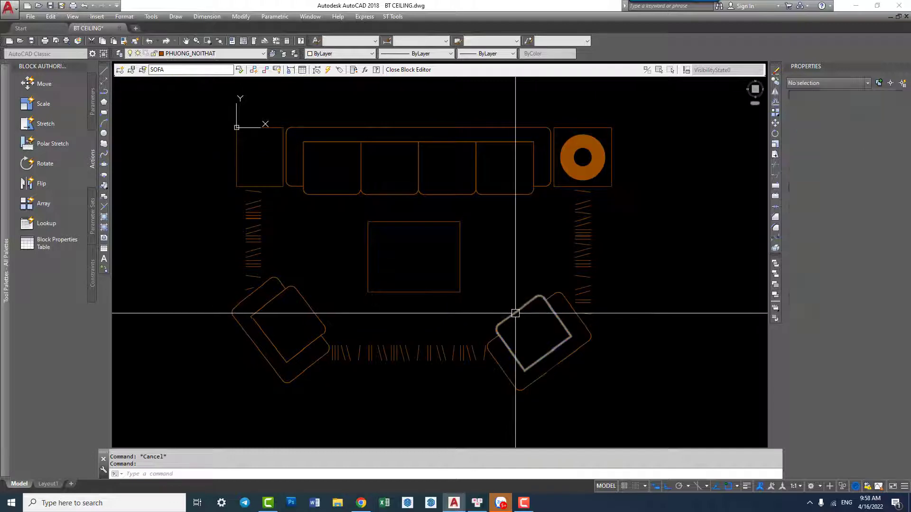
pyautogui.click(518, 309)
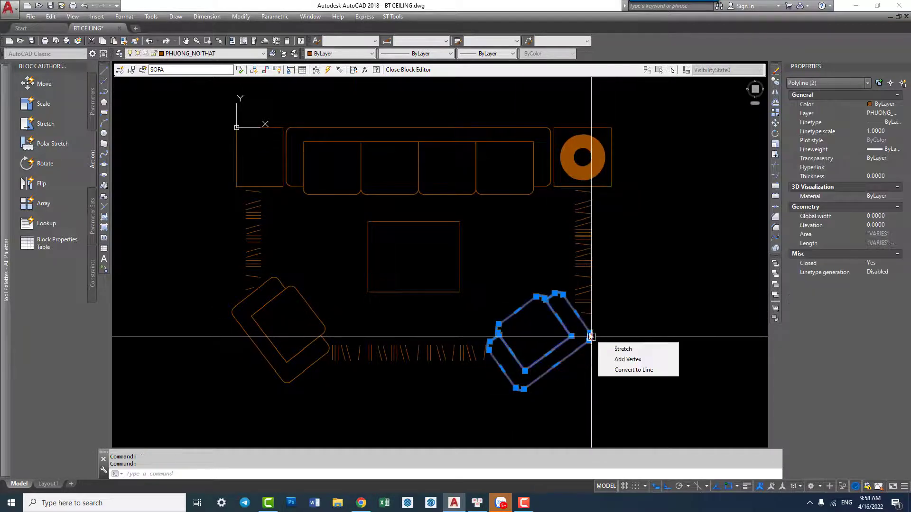
pyautogui.press('Escape')
# - Inspect the right sofa cushion outline
pyautogui.scroll(2, 431, 236)
pyautogui.scroll(-1, 569, 225)
pyautogui.scroll(1, 520, 223)
pyautogui.click(520, 223)
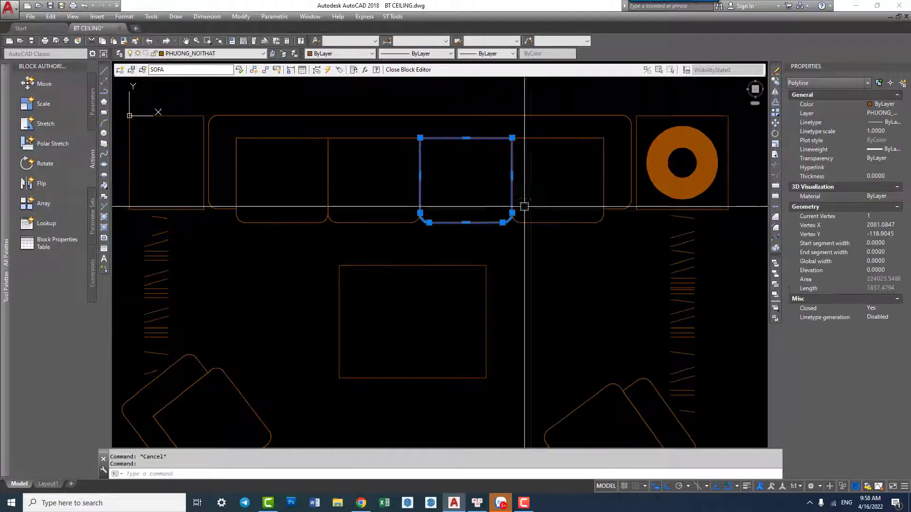
pyautogui.moveTo(525, 205); pyautogui.dragTo(524, 261, button='middle')
pyautogui.press('Escape')
# - Copy the sofa to a spot beside the original and center the copy in view
pyautogui.scroll(-2, 577, 173)
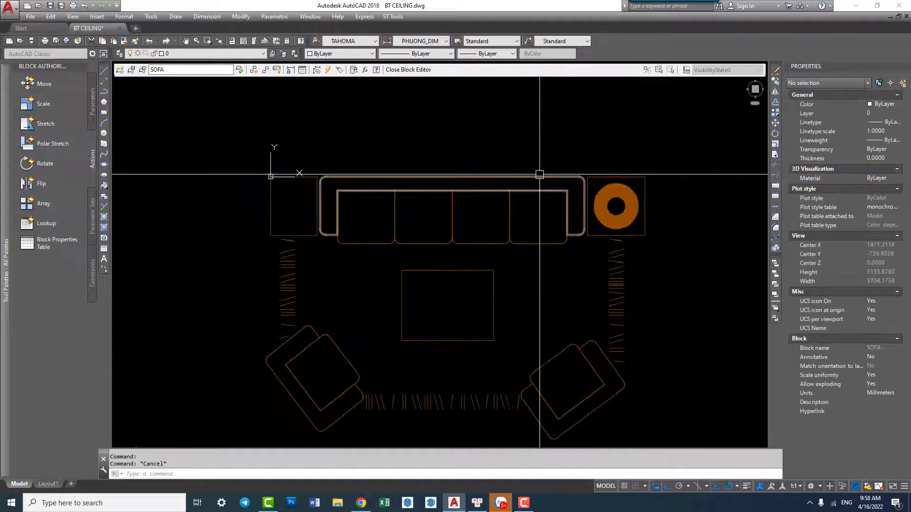
pyautogui.write('co')
pyautogui.press('Return')
pyautogui.click(576, 161)
pyautogui.click(334, 258)
pyautogui.press('Return')
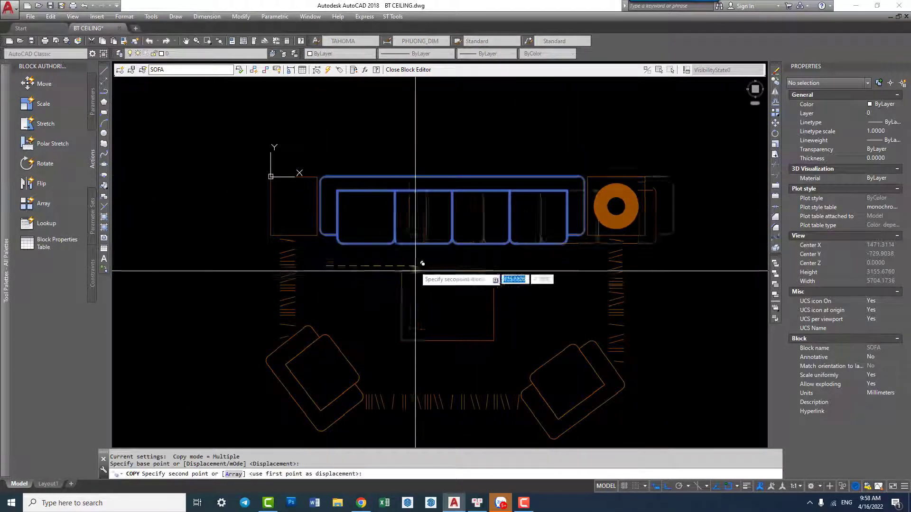
pyautogui.click(422, 264)
pyautogui.scroll(-3, 284, 261)
pyautogui.click(421, 287)
pyautogui.press('Escape')
pyautogui.scroll(3, 365, 210)
pyautogui.moveTo(365, 210); pyautogui.dragTo(405, 220, button='middle')
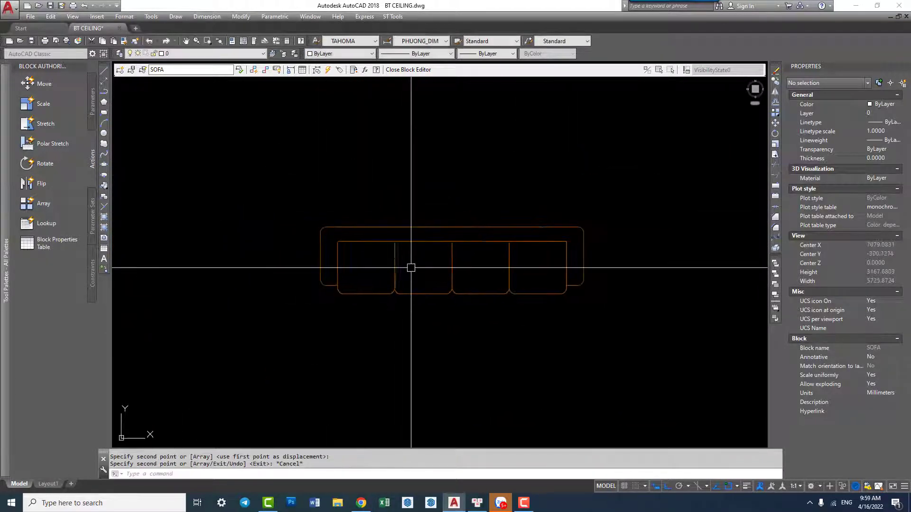
# - Trace boundary polylines by picking a point inside the sofa outline
pyautogui.write('rec')
pyautogui.press('Return')
pyautogui.click(270, 160)
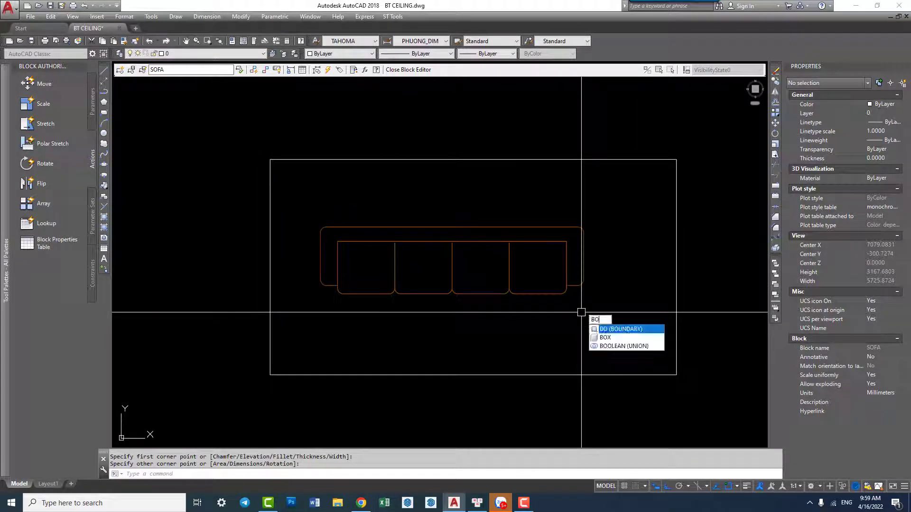
pyautogui.press('Return')
pyautogui.click(374, 95)
pyautogui.click(602, 327)
pyautogui.press('Return')
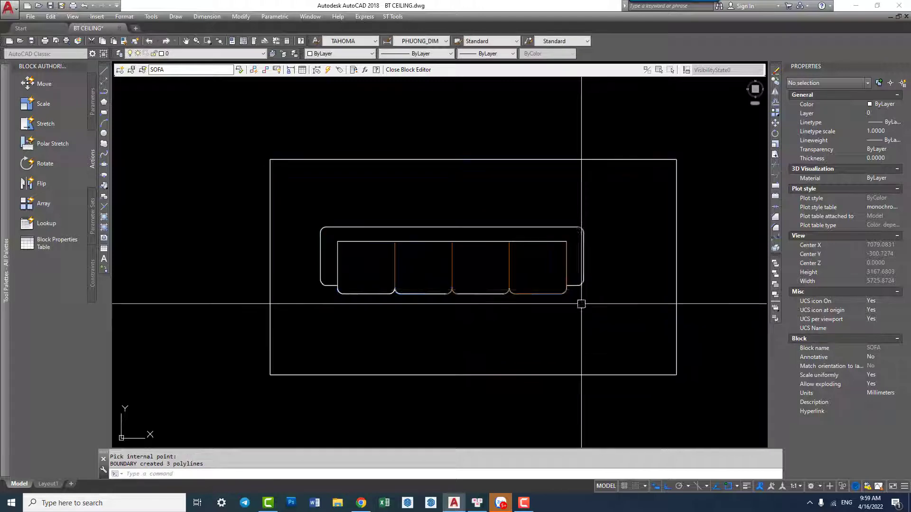
# - Select the sofa's outer boundary and start a move, then cancel and select the extra right-hand drawing
pyautogui.click(584, 281)
pyautogui.write('m')
pyautogui.press('Return')
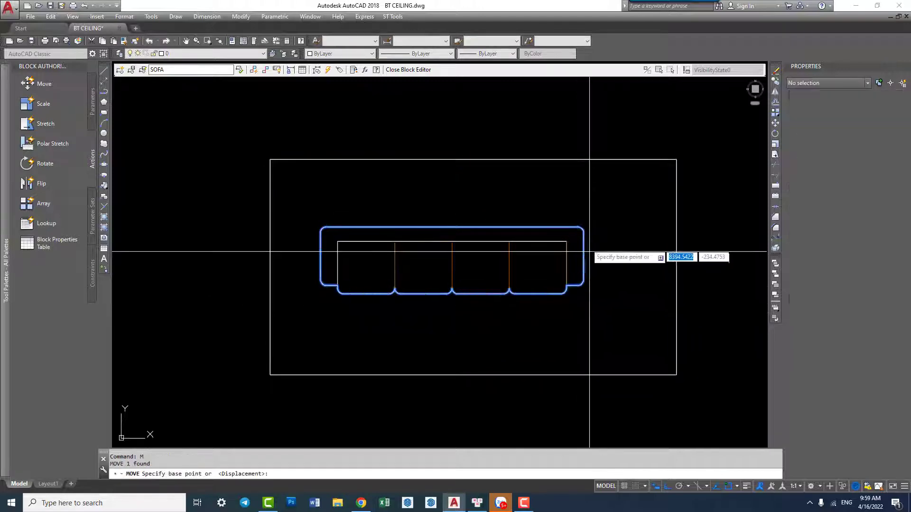
pyautogui.click(590, 235)
pyautogui.scroll(-5, 590, 256)
pyautogui.scroll(3, 592, 256)
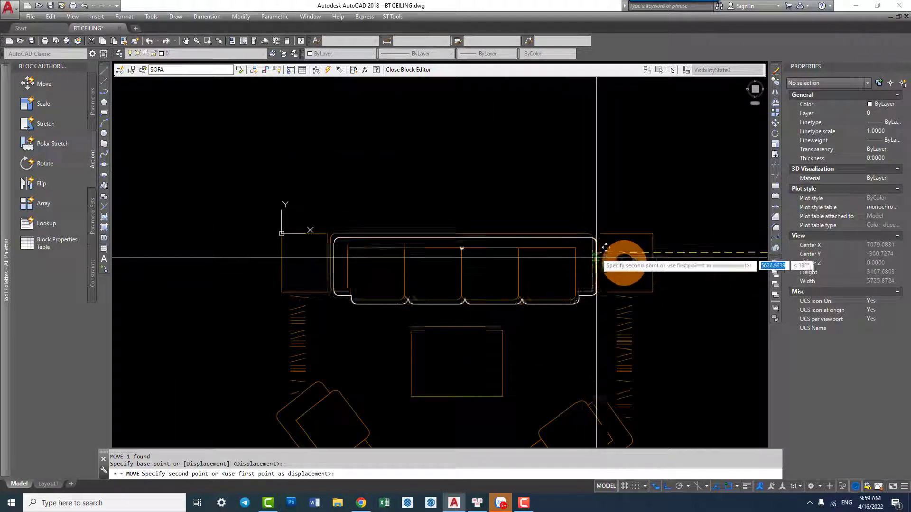
pyautogui.scroll(-3, 612, 265)
pyautogui.moveTo(641, 290); pyautogui.dragTo(403, 218, button='middle')
pyautogui.press('Escape')
pyautogui.scroll(-2, 403, 217)
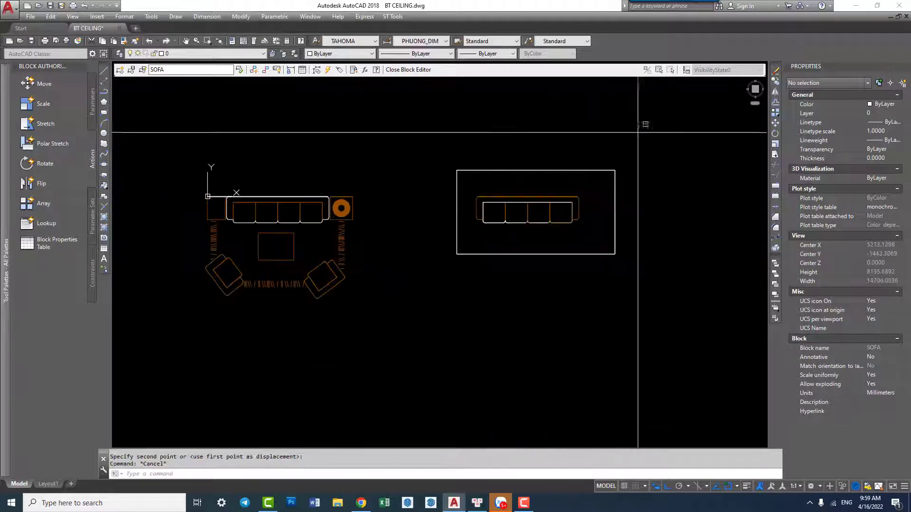
pyautogui.moveTo(647, 152); pyautogui.dragTo(427, 284)
# - Erase the extra drawing on the right and check the block contents' layer
pyautogui.write('e')
pyautogui.press('Return')
pyautogui.scroll(2, 289, 223)
pyautogui.click(289, 223)
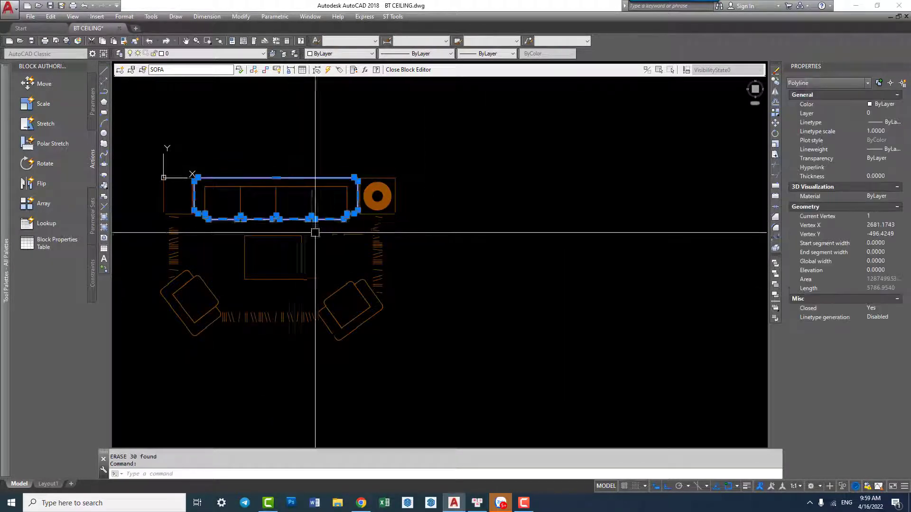
pyautogui.scroll(-2, 315, 230)
pyautogui.press('Escape')
pyautogui.moveTo(270, 163); pyautogui.dragTo(325, 220)
pyautogui.hotkey('ctrl', 'a')
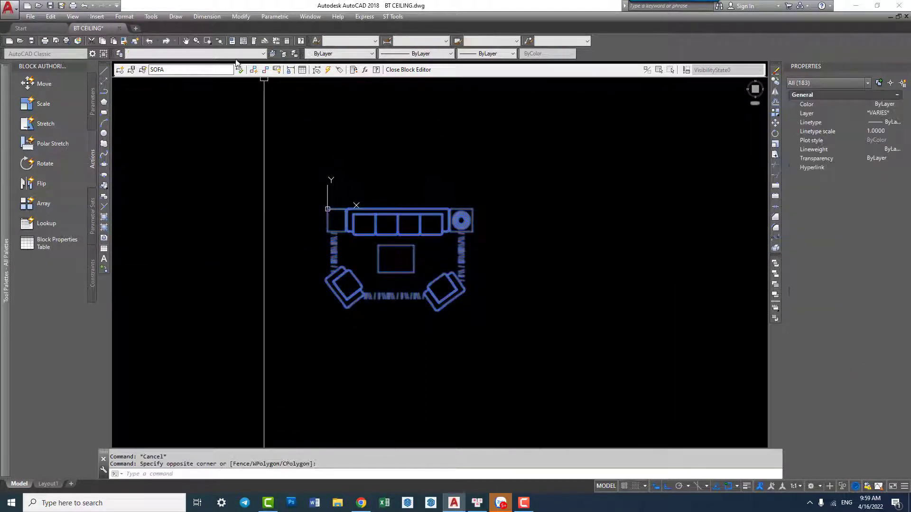
pyautogui.click(237, 54)
pyautogui.click(214, 84)
pyautogui.scroll(2, 442, 261)
pyautogui.press('Escape')
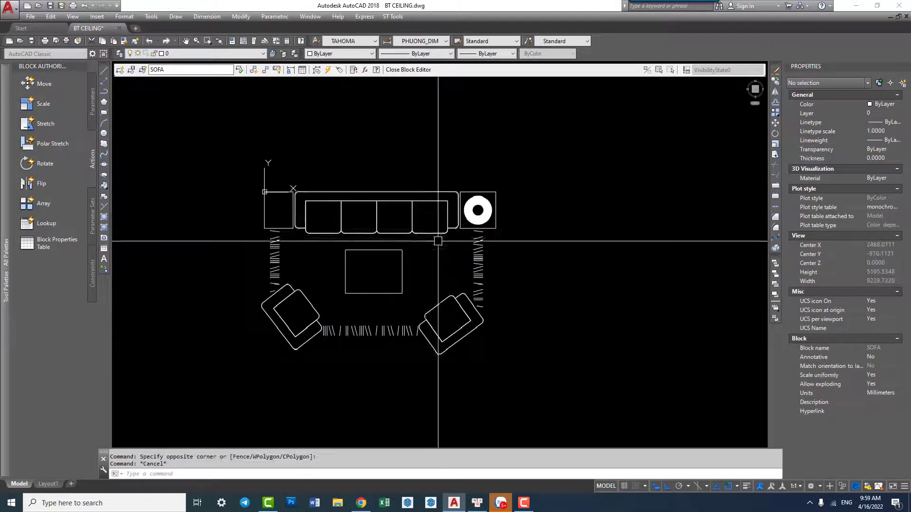
pyautogui.moveTo(442, 252); pyautogui.dragTo(452, 301, button='middle')
# - Fill the sofa with a SOLID Color 253 grey hatch
pyautogui.write('h')
pyautogui.press('Return')
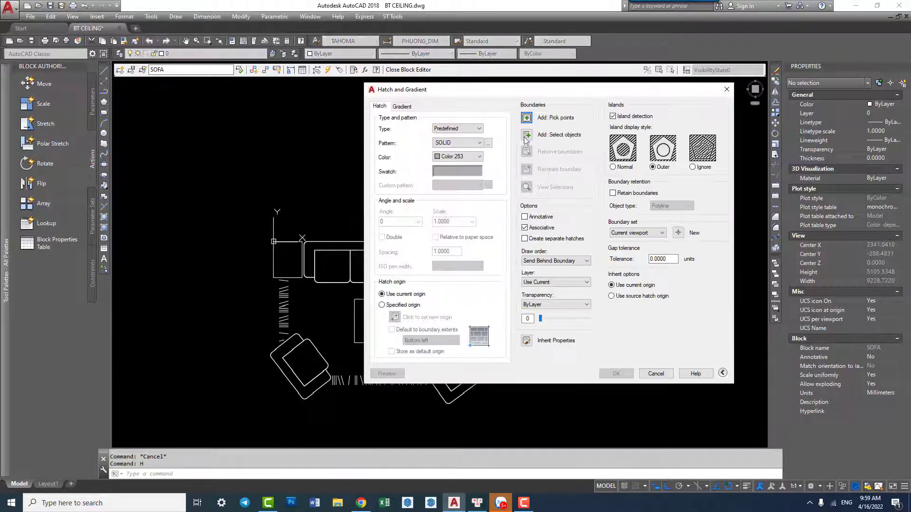
pyautogui.click(526, 136)
pyautogui.press('Return')
pyautogui.press('Return')
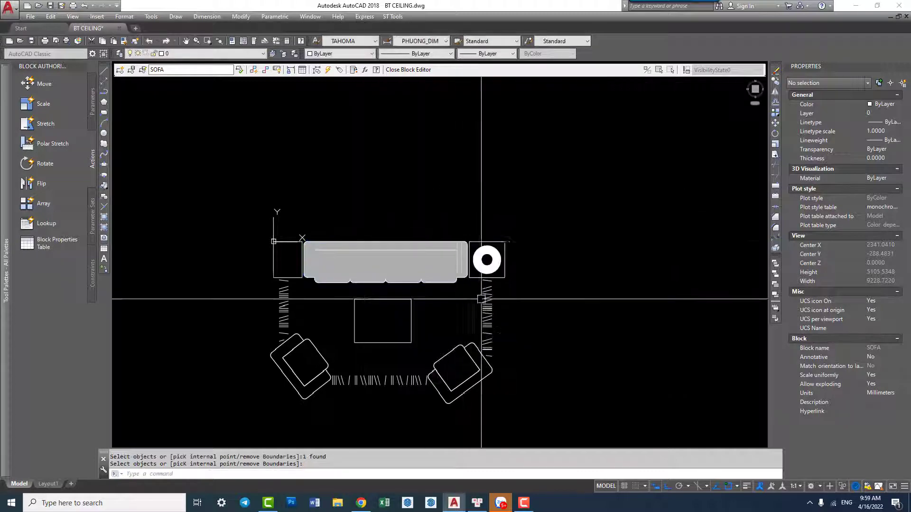
pyautogui.scroll(3, 455, 255)
pyautogui.scroll(1, 455, 255)
pyautogui.press('Return')
# - Send the sofa's grey fill to the back, behind its cushion lines
pyautogui.click(452, 248)
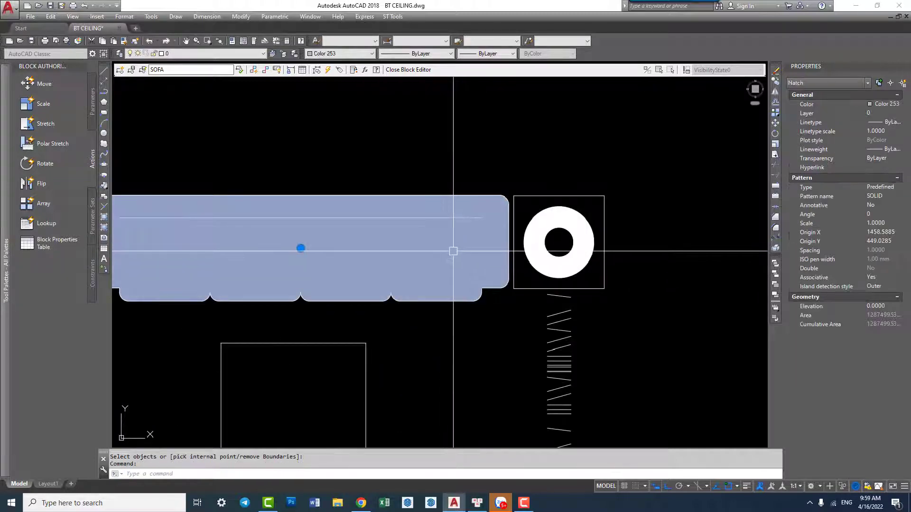
pyautogui.rightClick(453, 251)
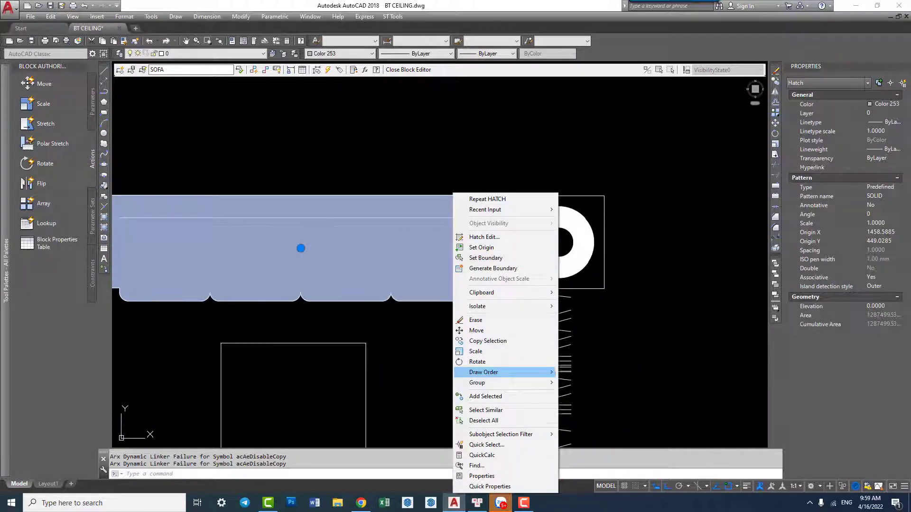
pyautogui.click(588, 382)
pyautogui.scroll(-3, 492, 289)
pyautogui.moveTo(492, 289); pyautogui.dragTo(472, 258, button='middle')
pyautogui.moveTo(512, 304); pyautogui.dragTo(479, 295, button='middle')
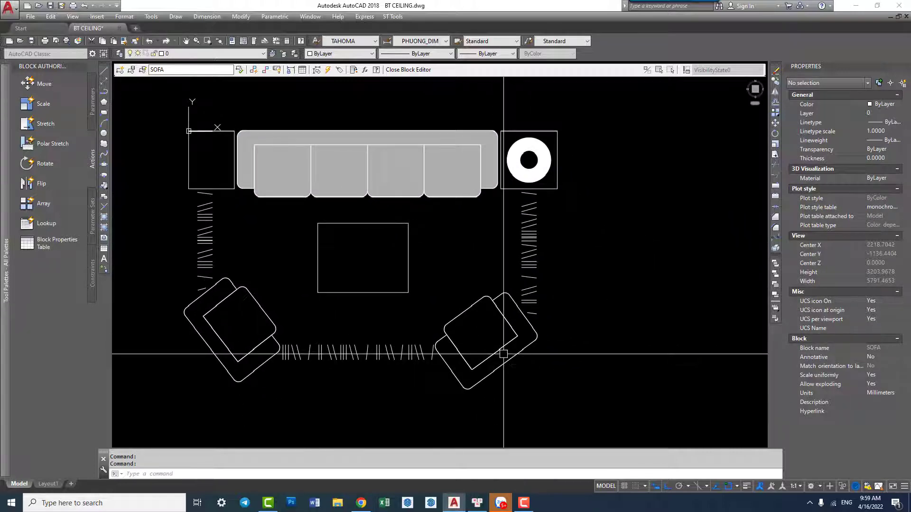
# - Fill both armchairs with a solid grey hatch
pyautogui.write('H')
pyautogui.press('Return')
pyautogui.click(585, 141)
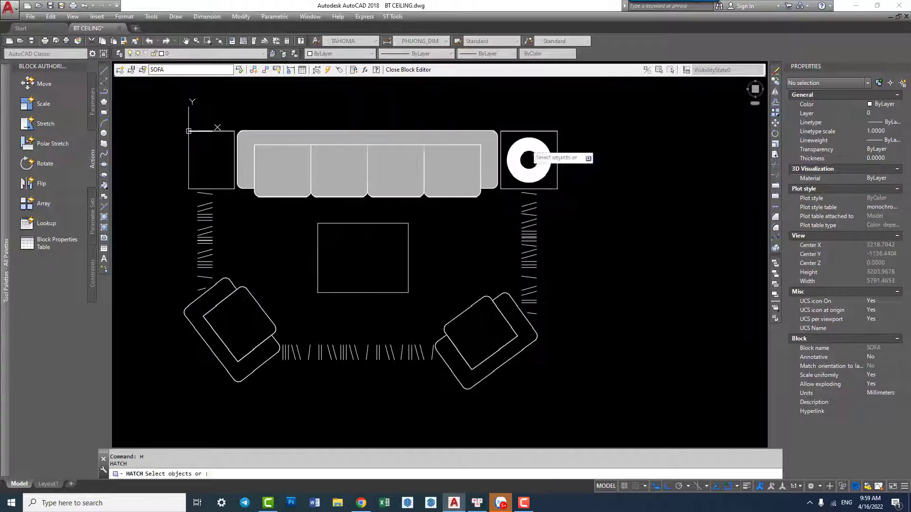
pyautogui.click(505, 361)
pyautogui.click(244, 326)
pyautogui.click(193, 354)
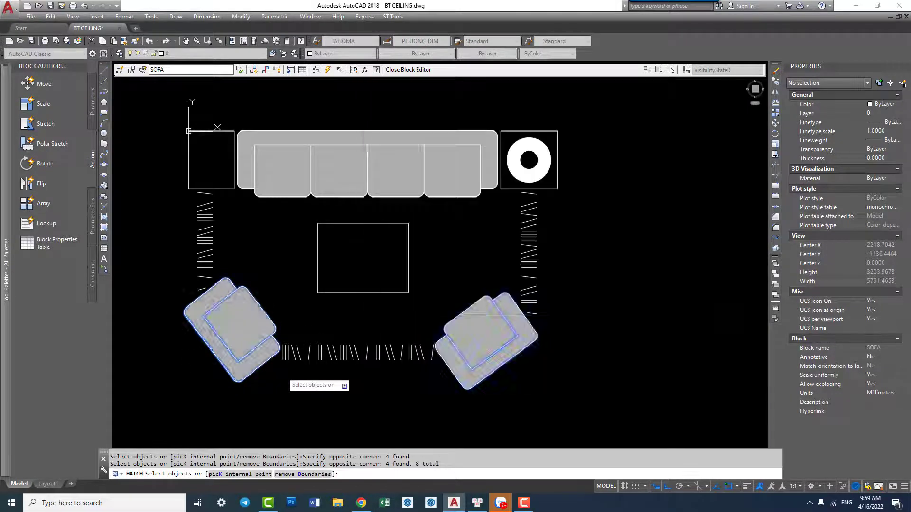
pyautogui.press('Return')
pyautogui.press('Return')
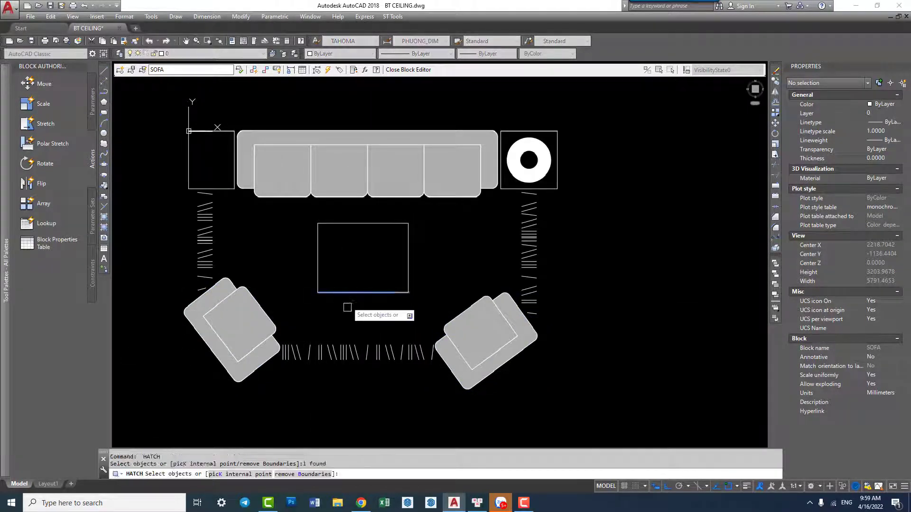
pyautogui.press('Return')
pyautogui.press('Escape')
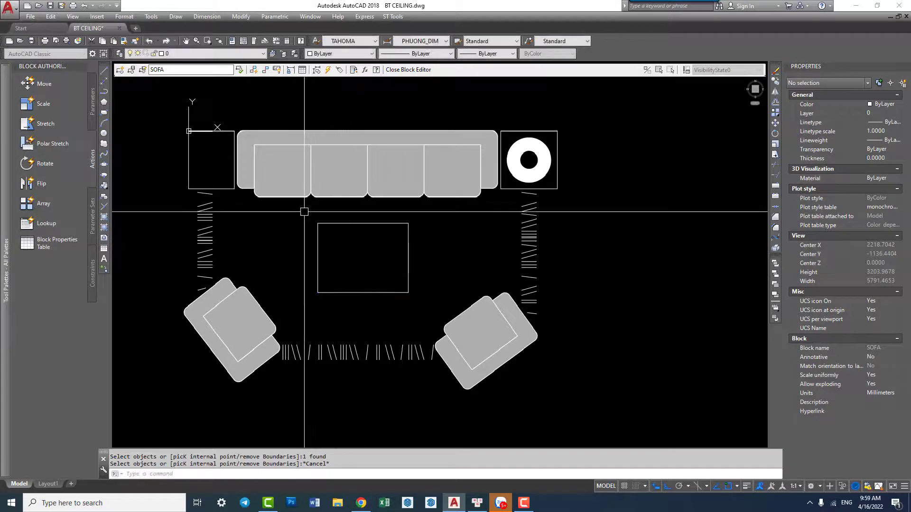
# - Join the coffee table's lines into a single outline
pyautogui.click(451, 310)
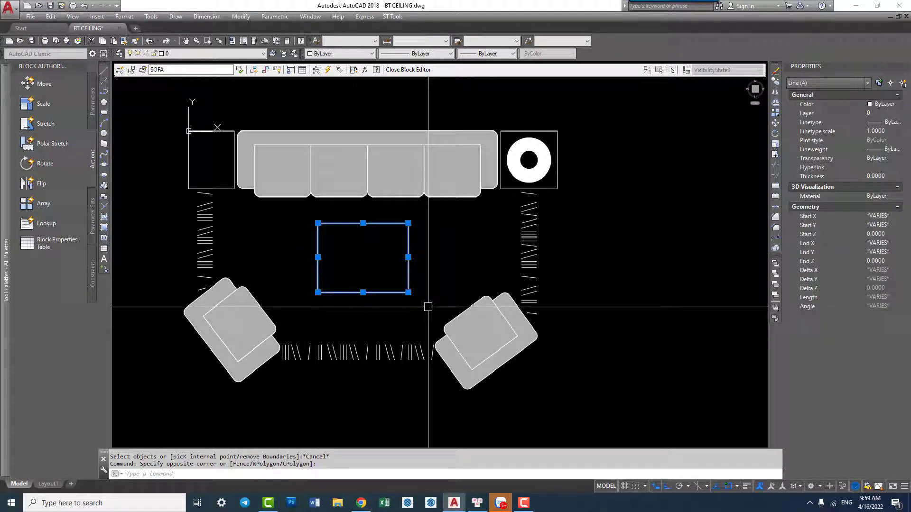
pyautogui.write('j')
pyautogui.press('Return')
pyautogui.click(409, 272)
pyautogui.press('Escape')
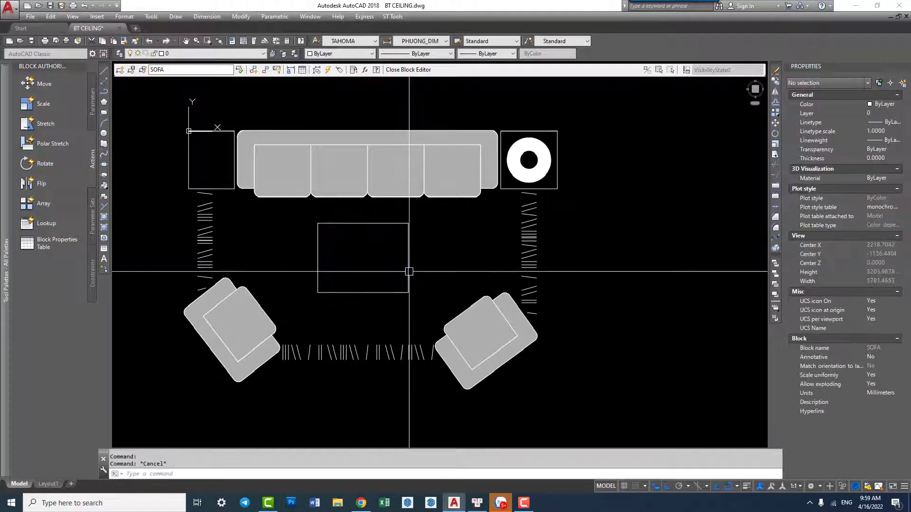
# - Fill the coffee table outline with a solid grey hatch
pyautogui.write('h')
pyautogui.press('Return')
pyautogui.click(527, 135)
pyautogui.click(407, 240)
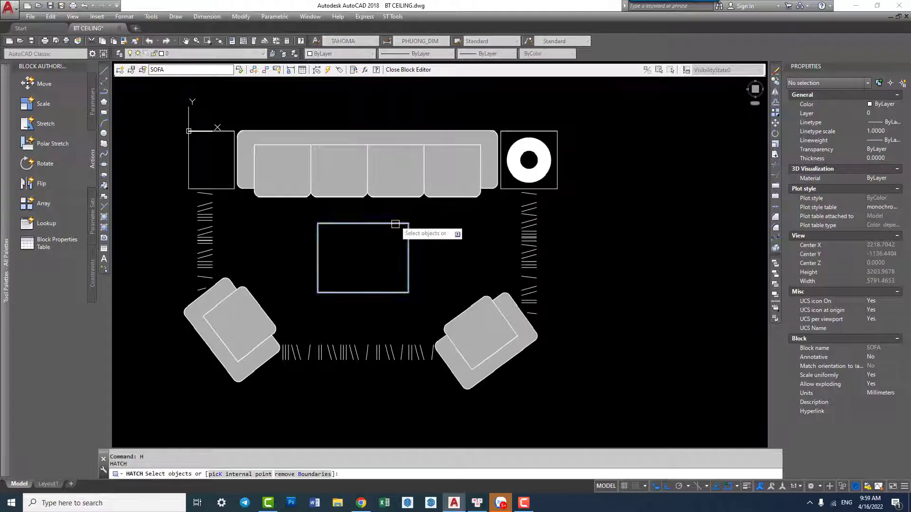
pyautogui.press('Return')
pyautogui.press('Return')
pyautogui.moveTo(265, 228); pyautogui.dragTo(418, 321, button='middle')
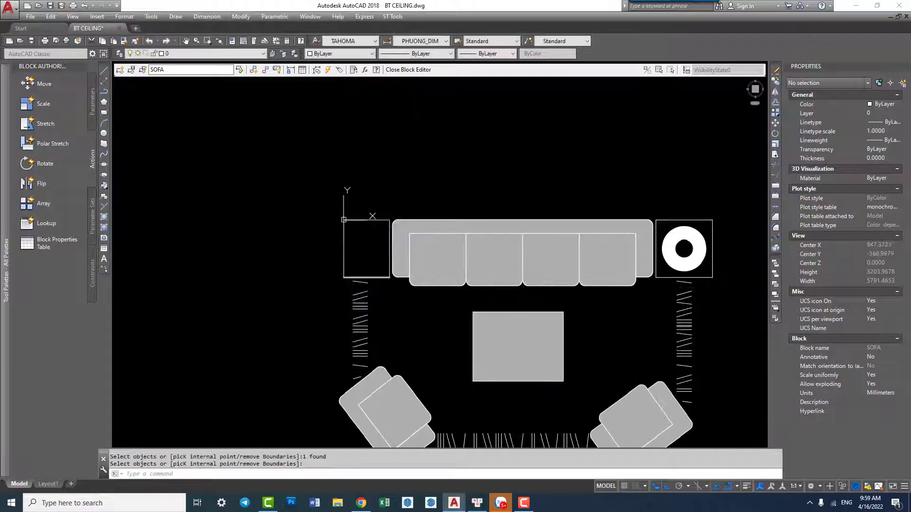
pyautogui.click(376, 278)
pyautogui.press('Return')
# - Join the left square's four lines into one closed polyline
pyautogui.press('Escape')
pyautogui.scroll(4, 365, 220)
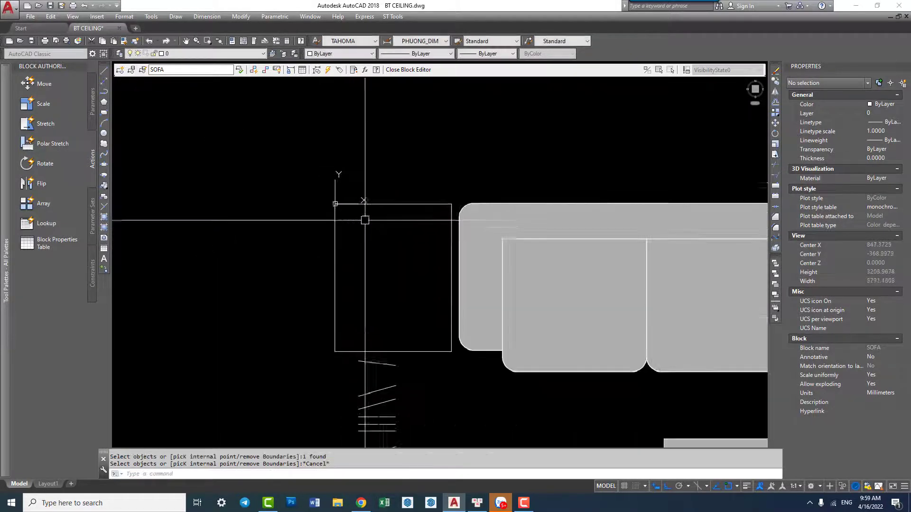
pyautogui.moveTo(291, 177); pyautogui.dragTo(467, 362)
pyautogui.write('J')
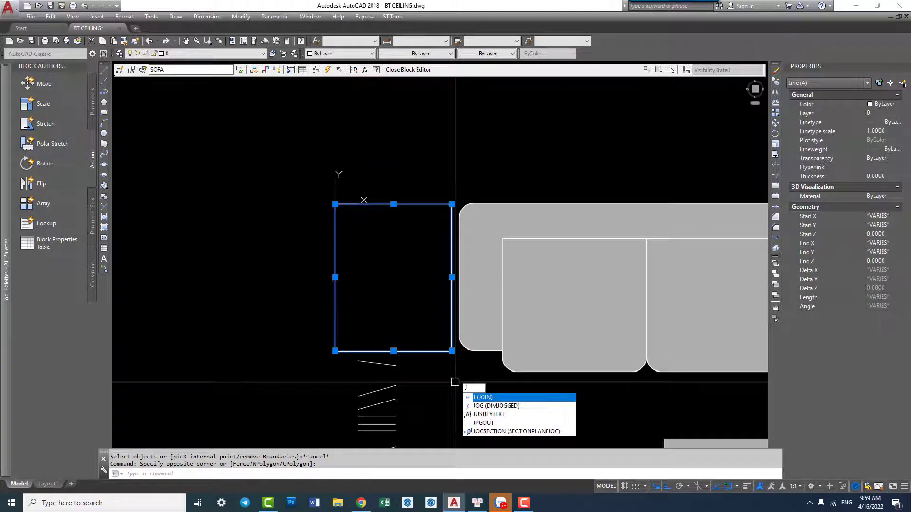
pyautogui.press('Return')
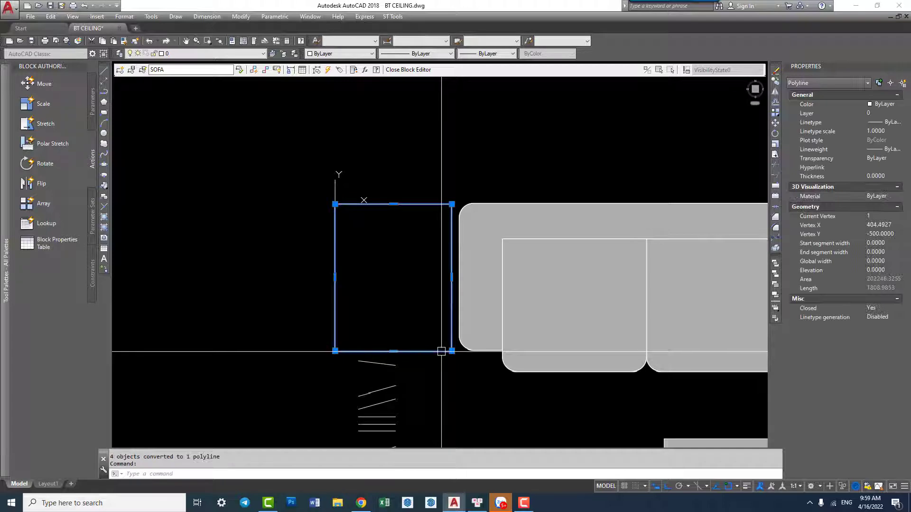
# - Fill the left end-table square with a solid grey hatch
pyautogui.press('Escape')
pyautogui.write('h')
pyautogui.press('Return')
pyautogui.click(726, 372)
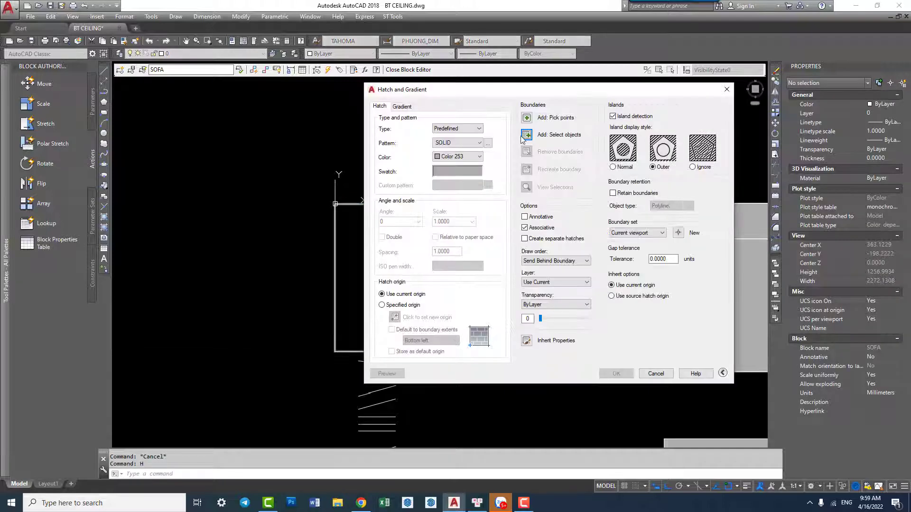
pyautogui.click(524, 142)
pyautogui.click(425, 205)
pyautogui.press('Return')
pyautogui.press('Return')
# - Join the lines of the square around the round table into one outline
pyautogui.scroll(-4, 451, 237)
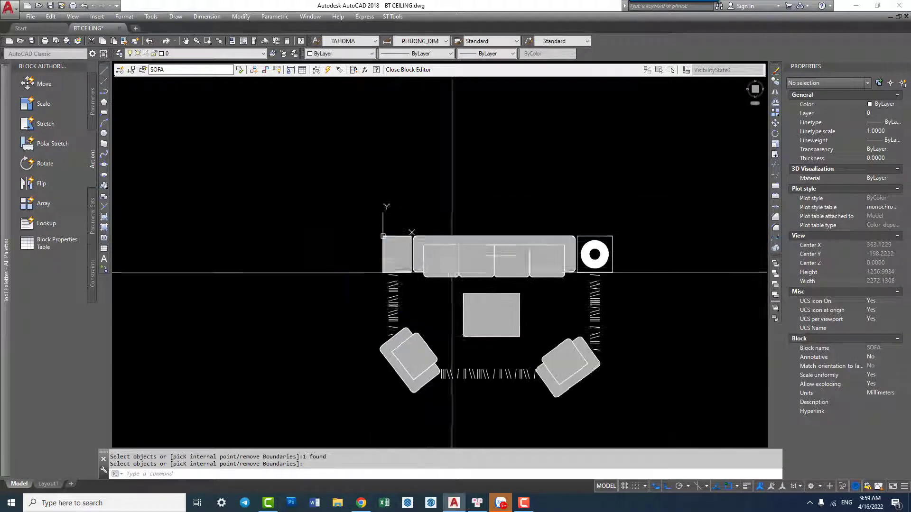
pyautogui.scroll(1, 521, 223)
pyautogui.scroll(5, 578, 210)
pyautogui.click(527, 242)
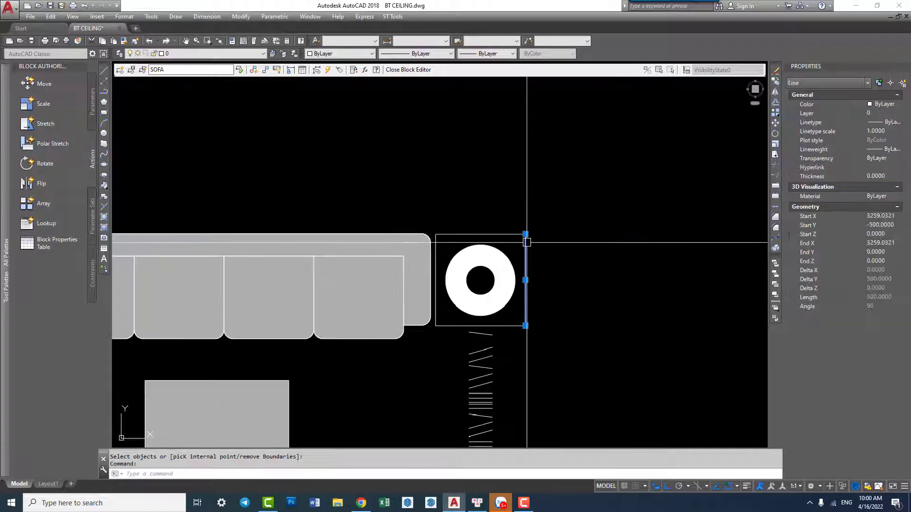
pyautogui.scroll(2, 529, 260)
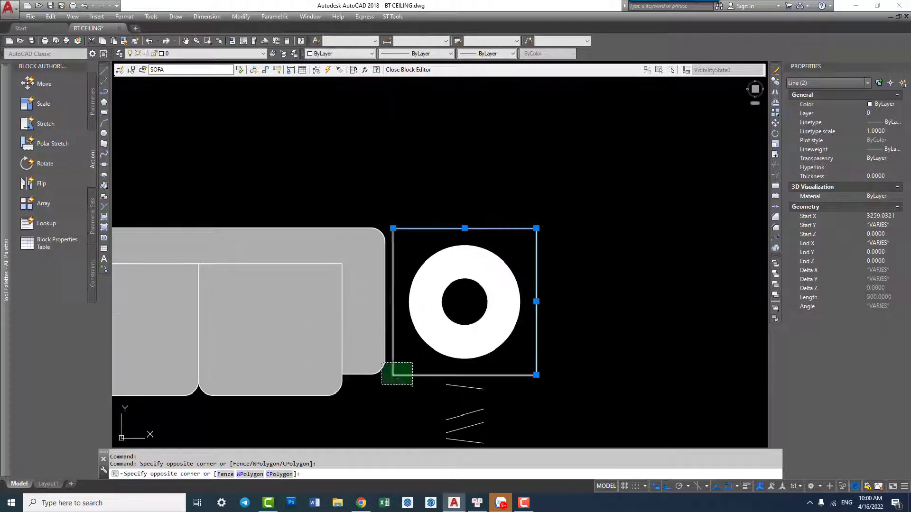
pyautogui.click(397, 380)
pyautogui.write('j')
pyautogui.press('Return')
# - Hatch the square around the round table with solid grey
pyautogui.write('h')
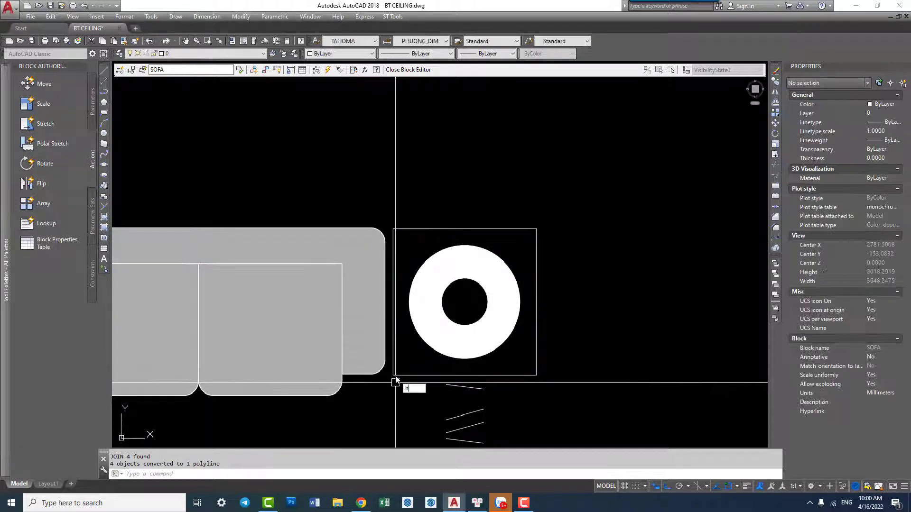
pyautogui.press('Return')
pyautogui.click(531, 134)
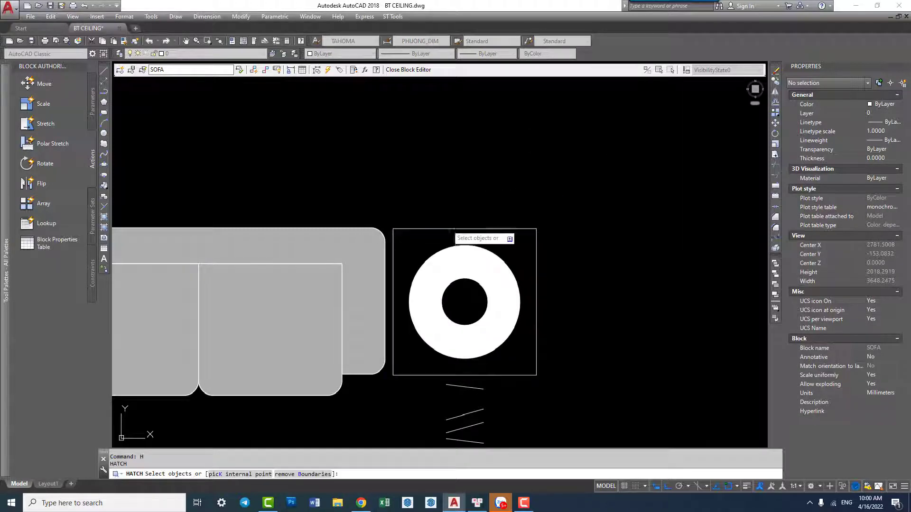
pyautogui.click(447, 229)
pyautogui.press('Return')
# - Send the round table's fill to the back so the circle's ring shows
pyautogui.click(531, 134)
pyautogui.scroll(-2, 407, 193)
pyautogui.scroll(2, 473, 233)
pyautogui.click(512, 173)
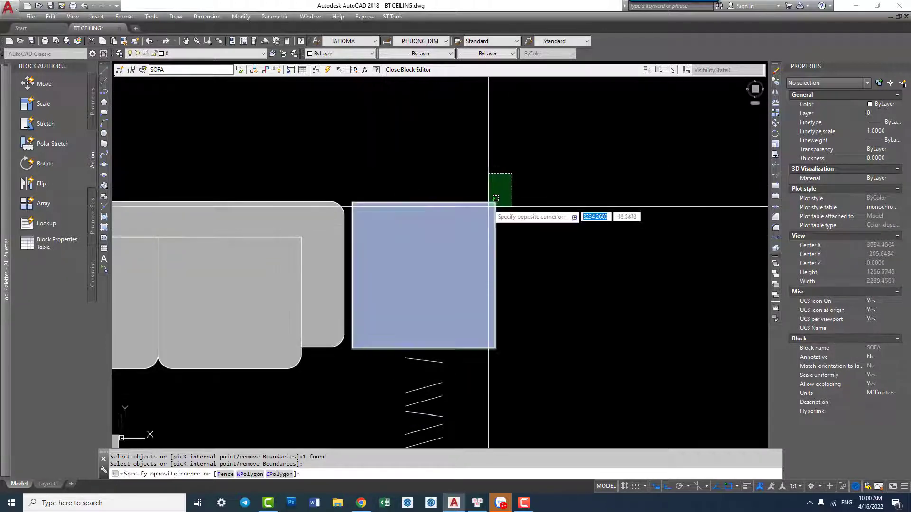
pyautogui.click(496, 198)
pyautogui.rightClick(525, 212)
pyautogui.moveTo(556, 337)
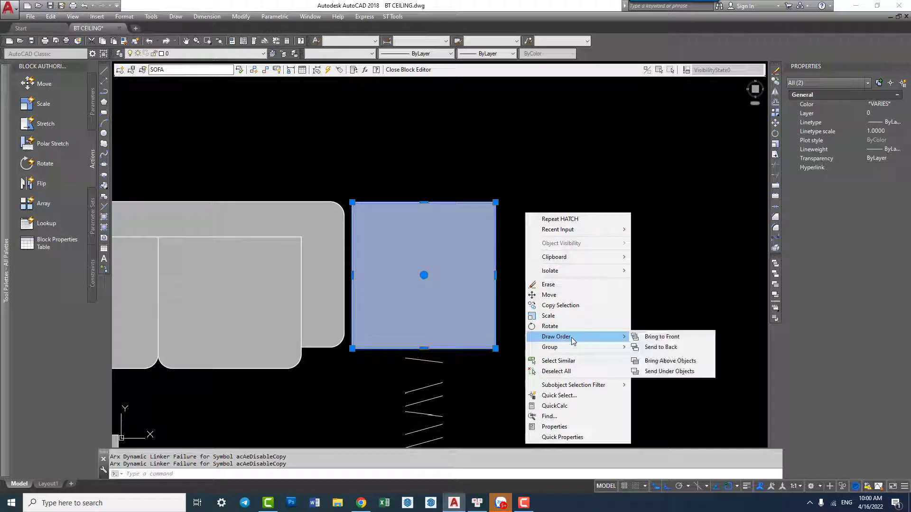
pyautogui.click(659, 347)
pyautogui.scroll(-4, 524, 212)
pyautogui.moveTo(439, 263); pyautogui.dragTo(500, 187, button='middle')
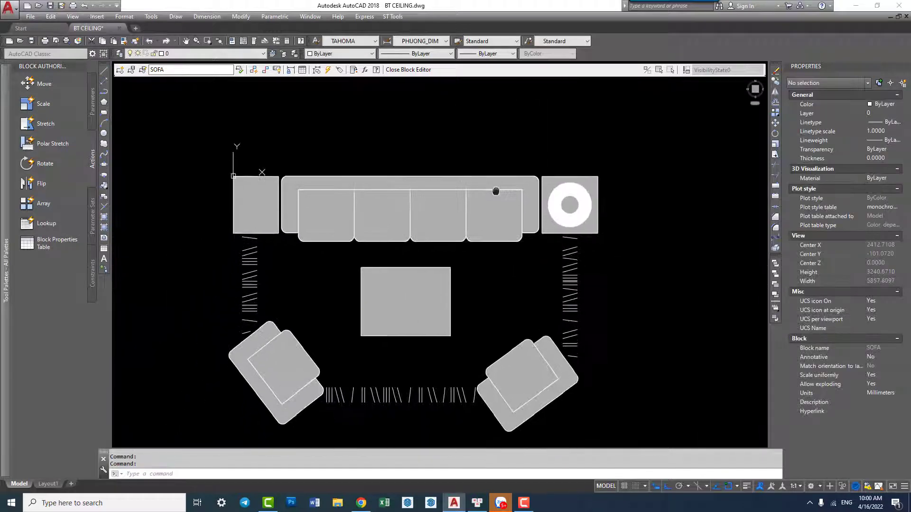
# - Close the SOFA block editor and save the block changes
pyautogui.click(408, 69)
pyautogui.click(456, 231)
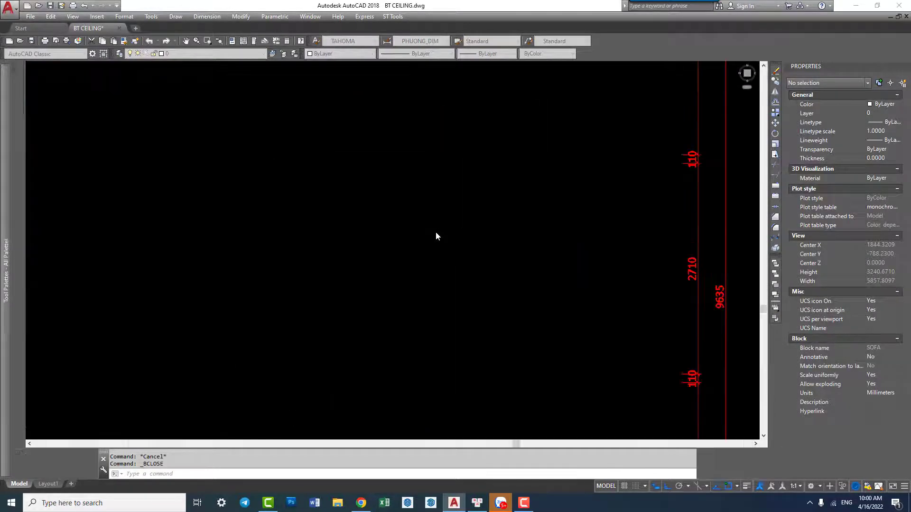
pyautogui.scroll(-10, 434, 226)
pyautogui.scroll(5, 249, 245)
pyautogui.scroll(1, 249, 246)
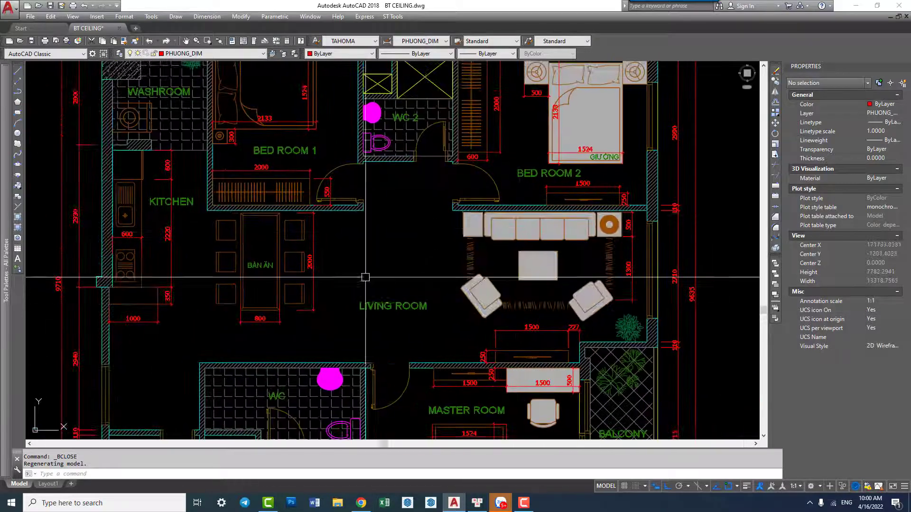
pyautogui.moveTo(338, 230); pyautogui.dragTo(363, 245, button='middle')
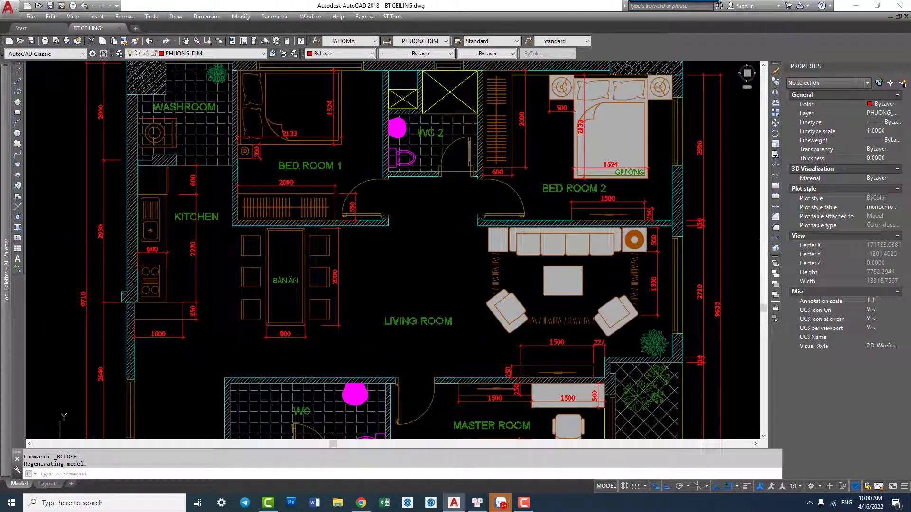
# - Pan and zoom across the floor plan sheets to Bed Room 1 and WC 2
pyautogui.scroll(-3, 371, 236)
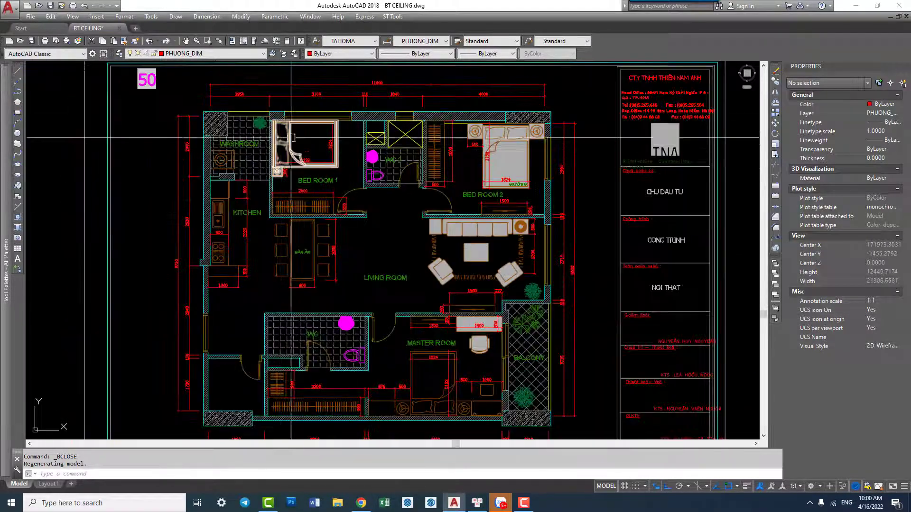
pyautogui.moveTo(406, 321)
pyautogui.mouseDown(button='middle')
pyautogui.moveTo(417, 133)
pyautogui.moveTo(421, 182)
pyautogui.mouseUp(button='middle')
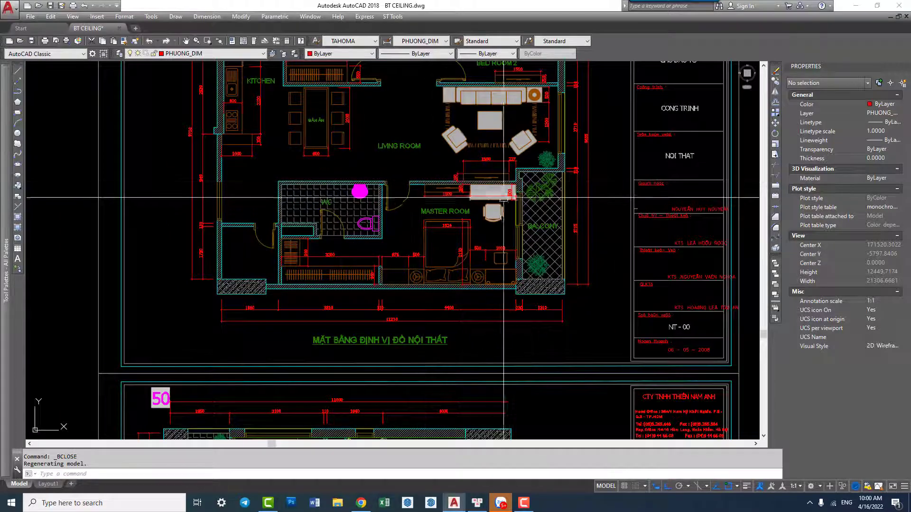
pyautogui.moveTo(504, 197); pyautogui.dragTo(521, 66, button='middle')
pyautogui.scroll(2, 545, 174)
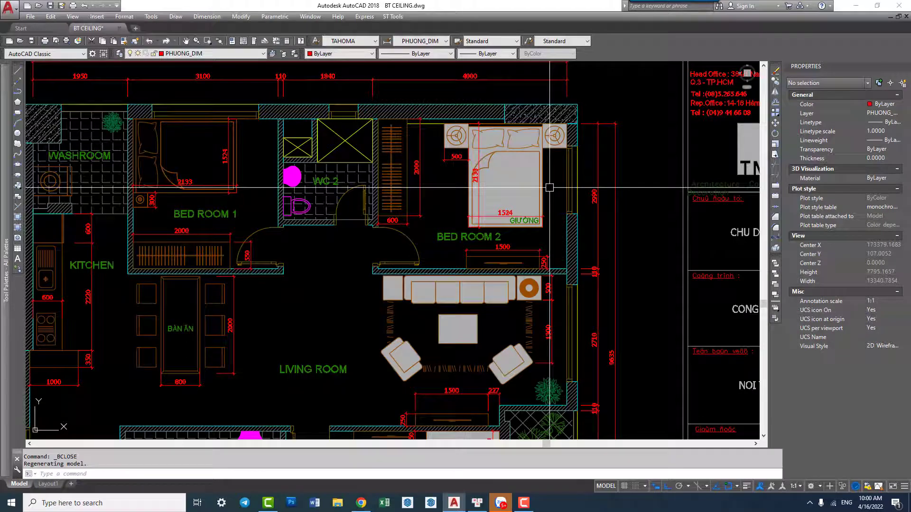
pyautogui.scroll(2, 549, 188)
pyautogui.scroll(-2, 455, 166)
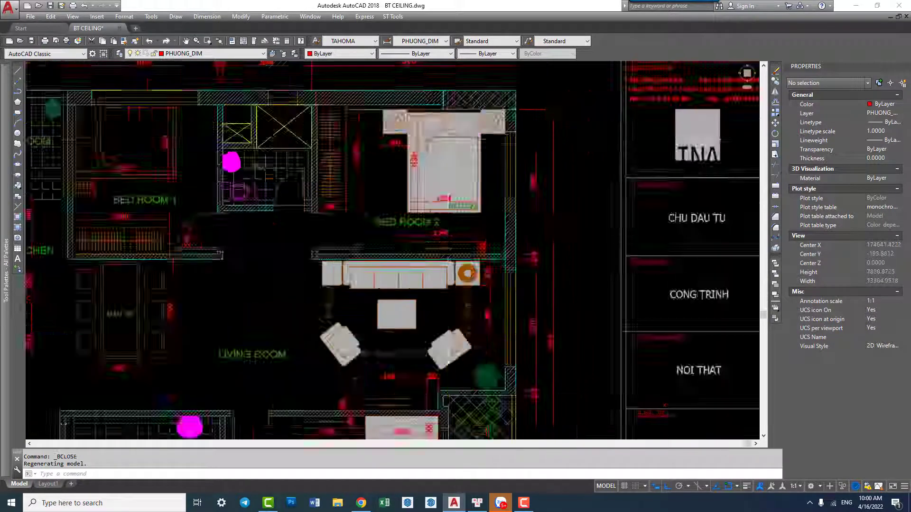
pyautogui.scroll(-2, 335, 285)
pyautogui.scroll(3, 335, 297)
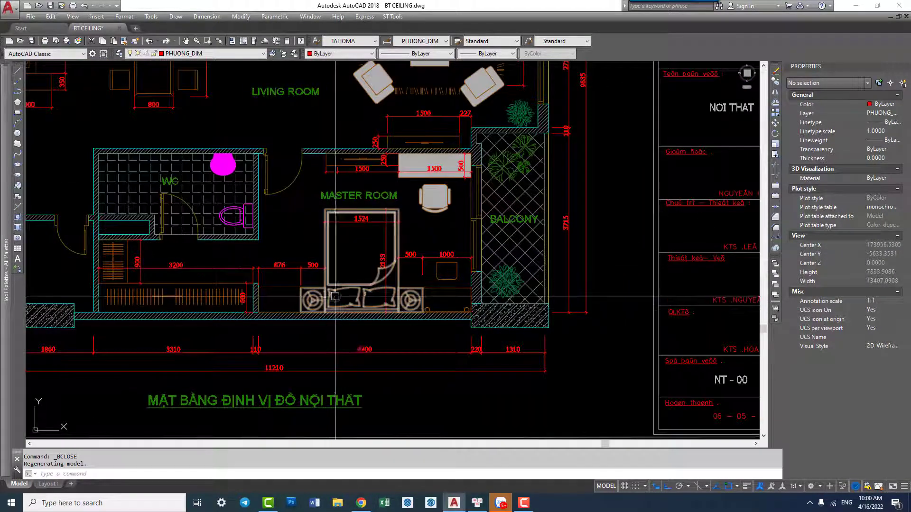
pyautogui.scroll(-3, 352, 289)
pyautogui.scroll(1, 379, 304)
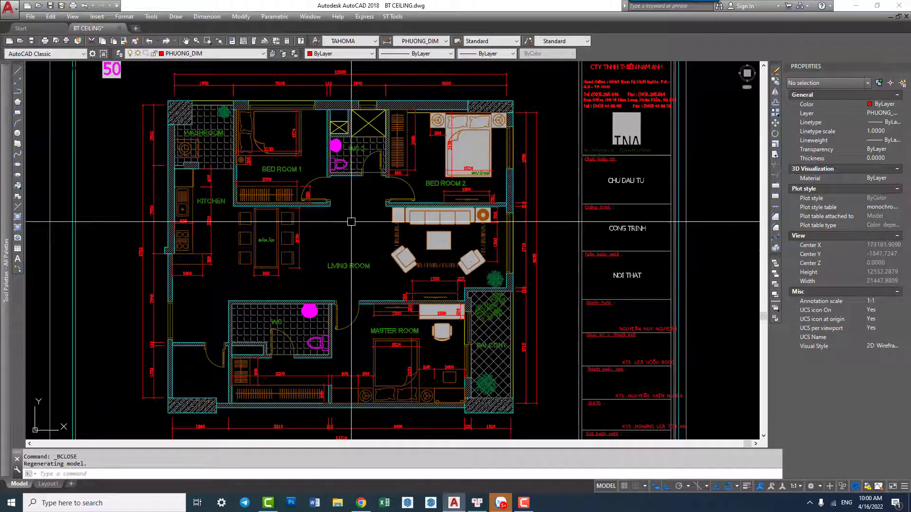
pyautogui.scroll(3, 429, 122)
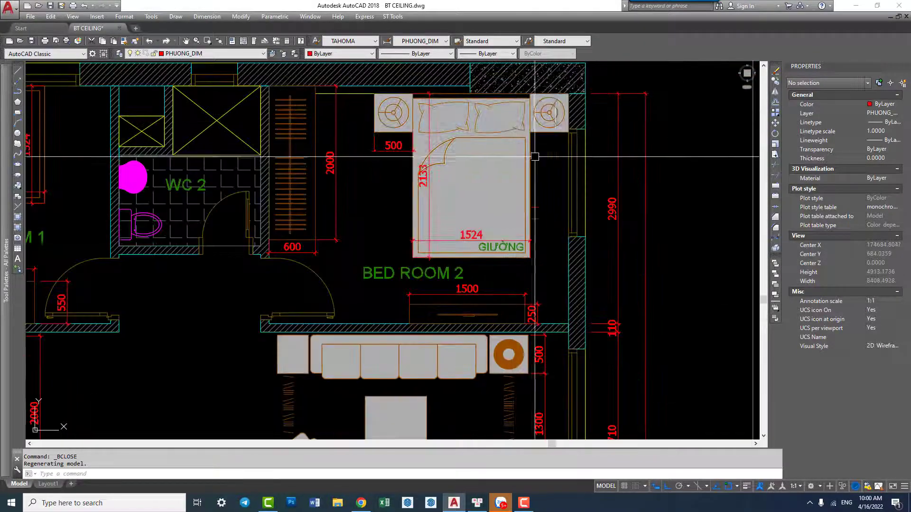
pyautogui.scroll(1, 429, 121)
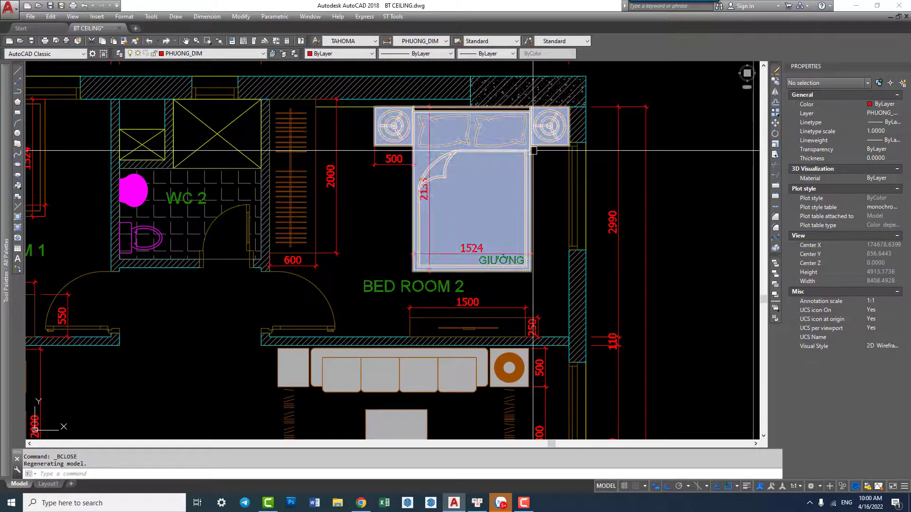
pyautogui.scroll(-1, 534, 151)
pyautogui.scroll(-3, 549, 251)
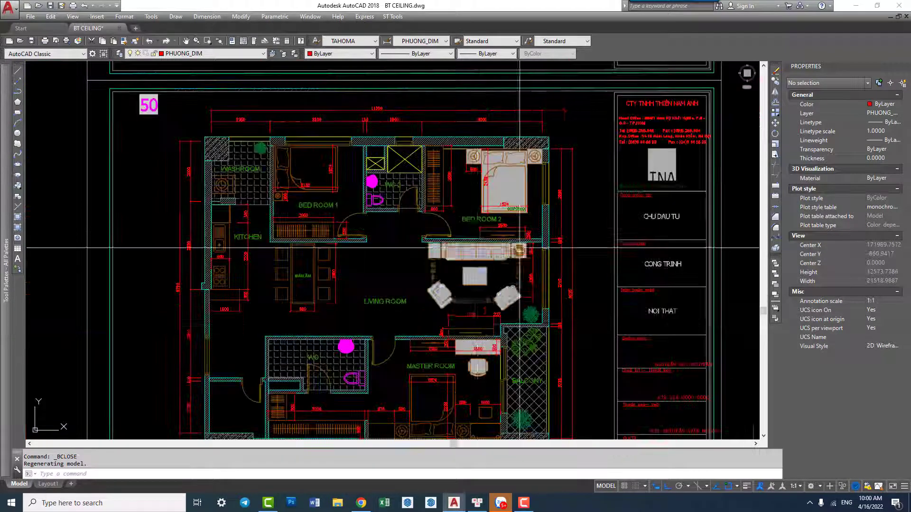
pyautogui.scroll(2, 445, 298)
pyautogui.scroll(1, 446, 299)
pyautogui.scroll(1, 445, 299)
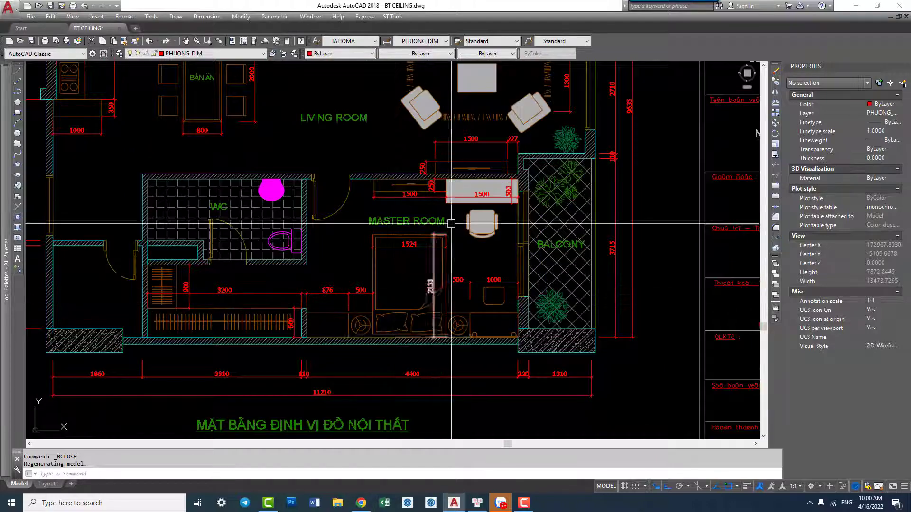
pyautogui.scroll(1, 471, 190)
pyautogui.moveTo(472, 190); pyautogui.dragTo(472, 296, button='middle')
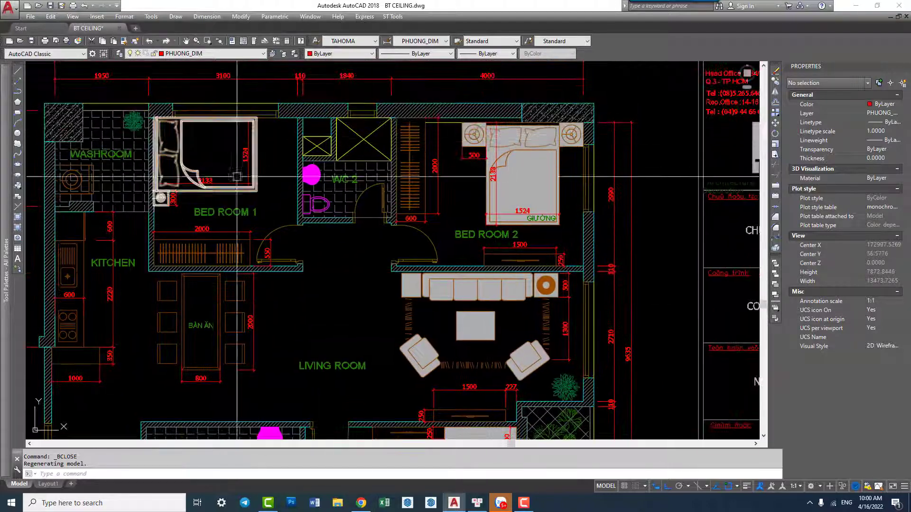
pyautogui.scroll(2, 173, 169)
pyautogui.moveTo(190, 169); pyautogui.dragTo(194, 236, button='middle')
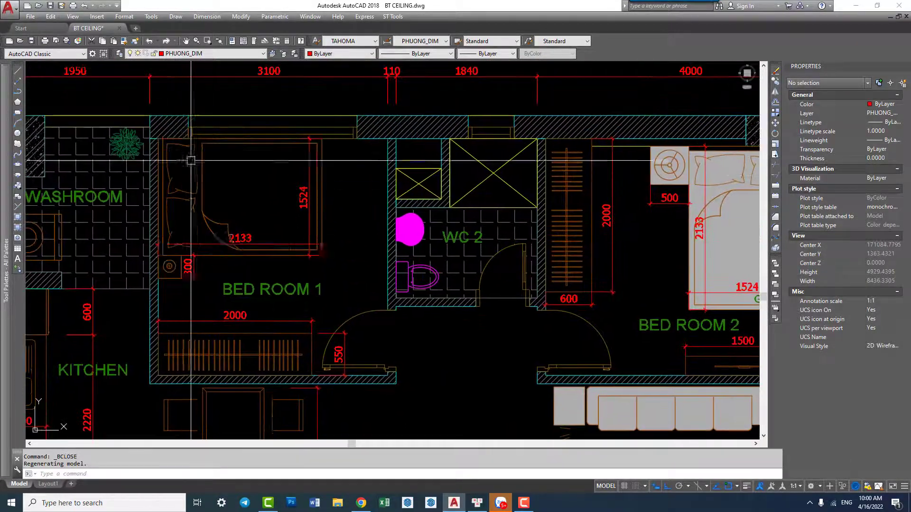
pyautogui.scroll(-4, 317, 212)
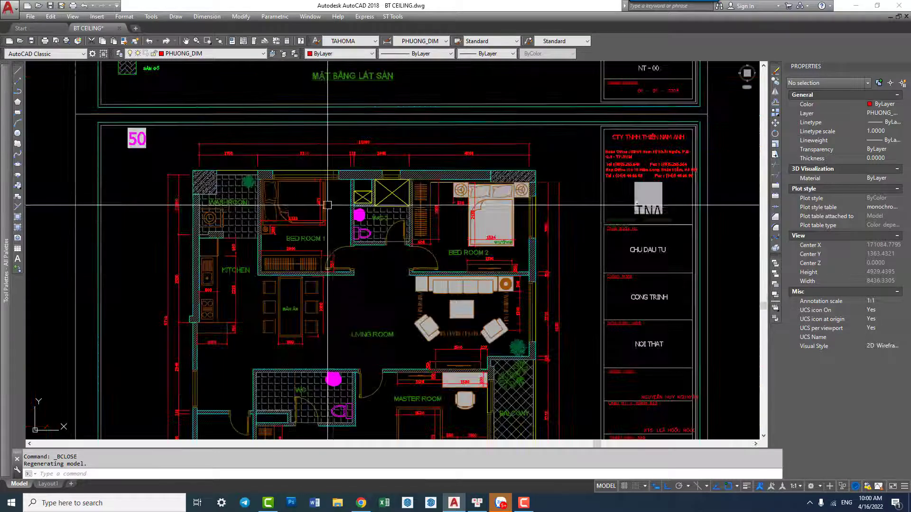
pyautogui.scroll(3, 363, 219)
# - Open the 'bon rua tay' washbasin block from WC 2 in the Block Editor
pyautogui.click(361, 213)
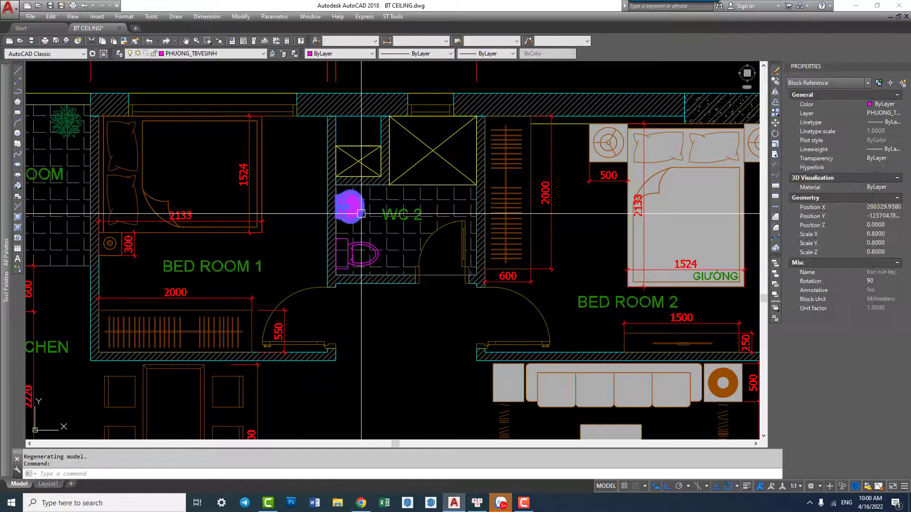
pyautogui.write('BE')
pyautogui.press('Return')
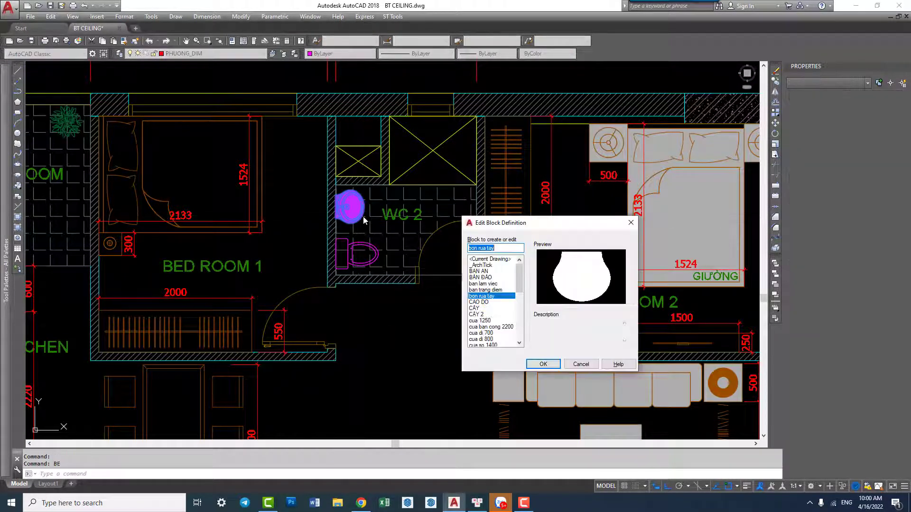
pyautogui.click(544, 363)
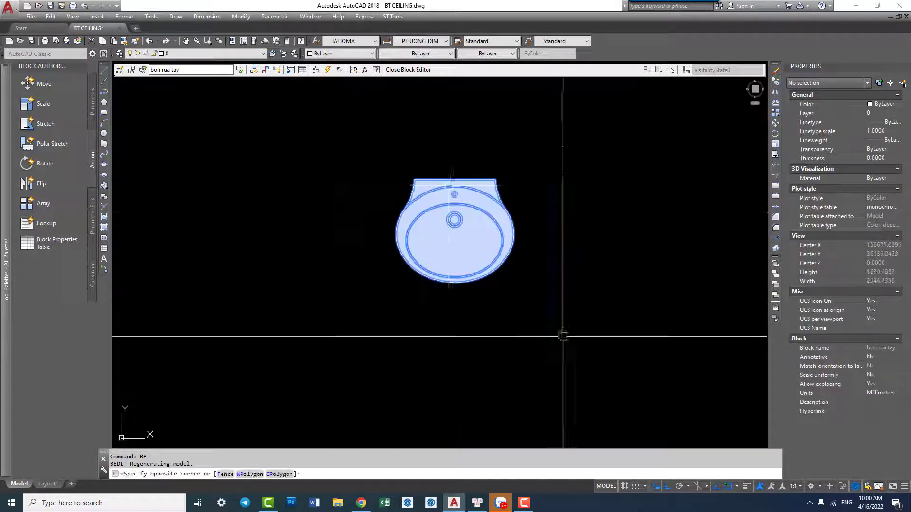
# - Select the basin's inner and outer fill hatches and make them grey Color 253
pyautogui.click(216, 54)
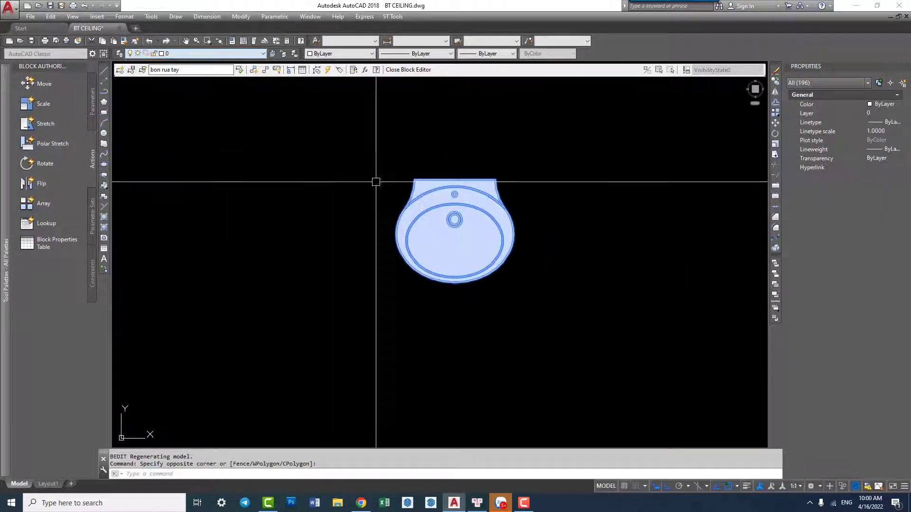
pyautogui.press('Escape')
pyautogui.click(459, 242)
pyautogui.press('Escape')
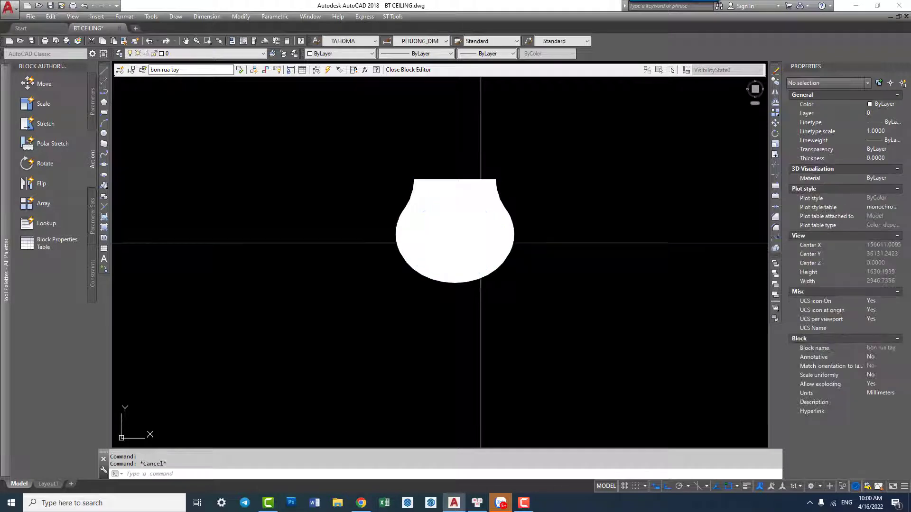
pyautogui.click(479, 244)
pyautogui.scroll(2, 482, 225)
pyautogui.scroll(3, 483, 222)
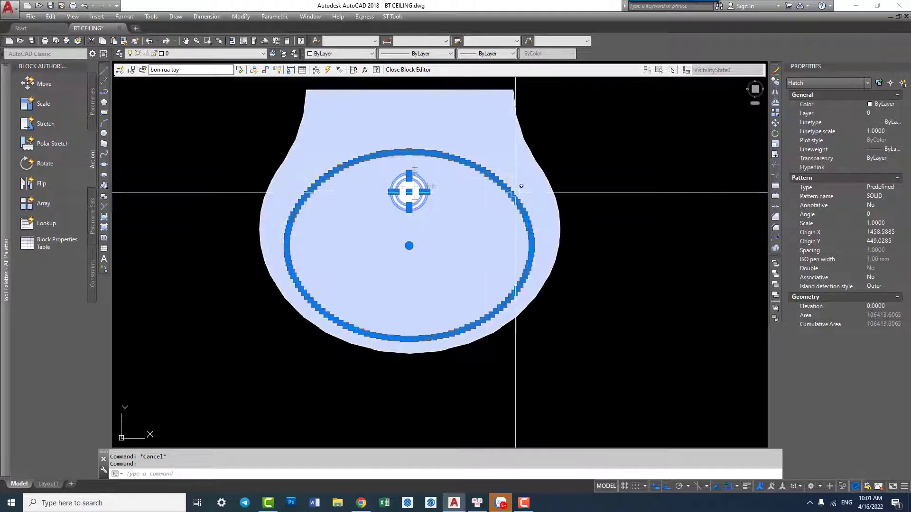
pyautogui.press('Escape')
pyautogui.click(461, 227)
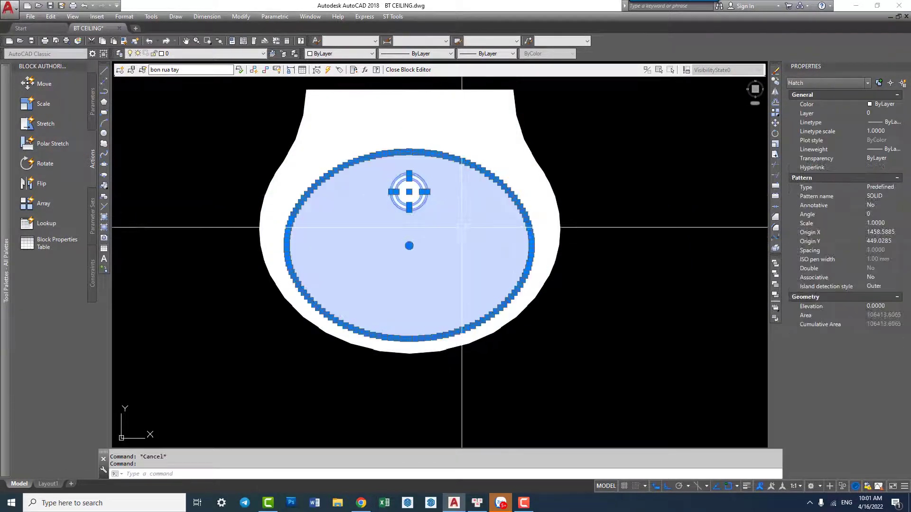
pyautogui.click(544, 193)
pyautogui.click(348, 55)
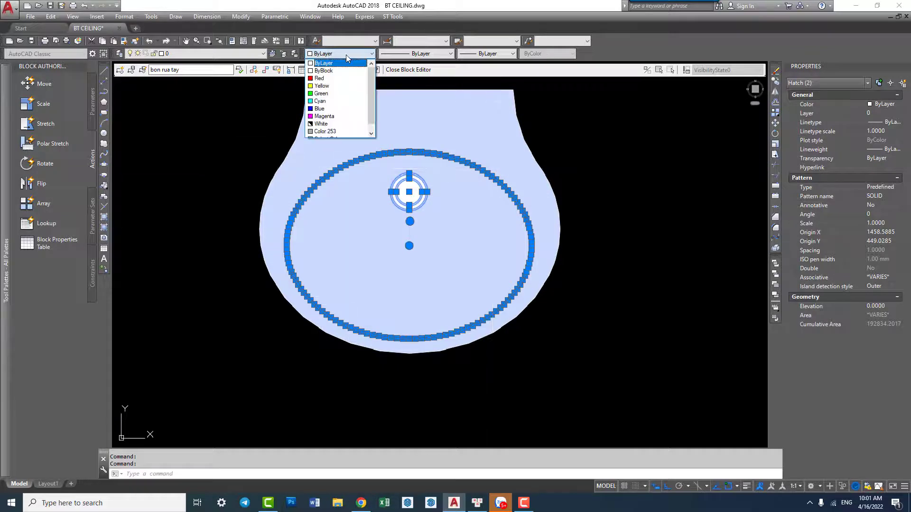
pyautogui.click(347, 133)
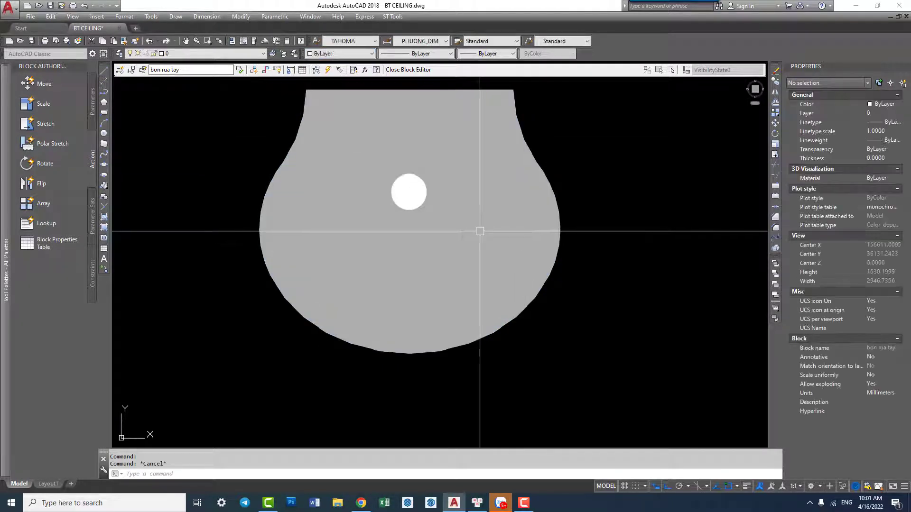
# - Send the two grey basin hatches behind the basin outlines
pyautogui.scroll(-3, 479, 229)
pyautogui.click(478, 219)
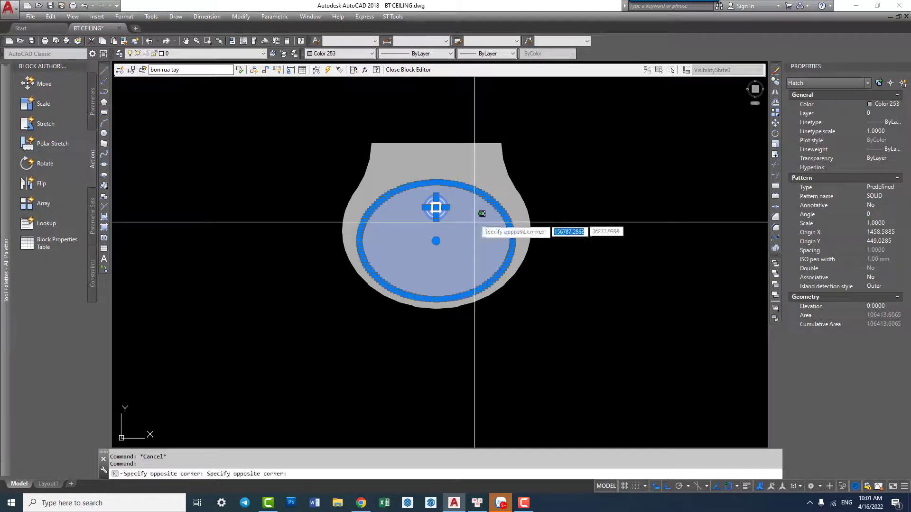
pyautogui.click(495, 177)
pyautogui.rightClick(494, 185)
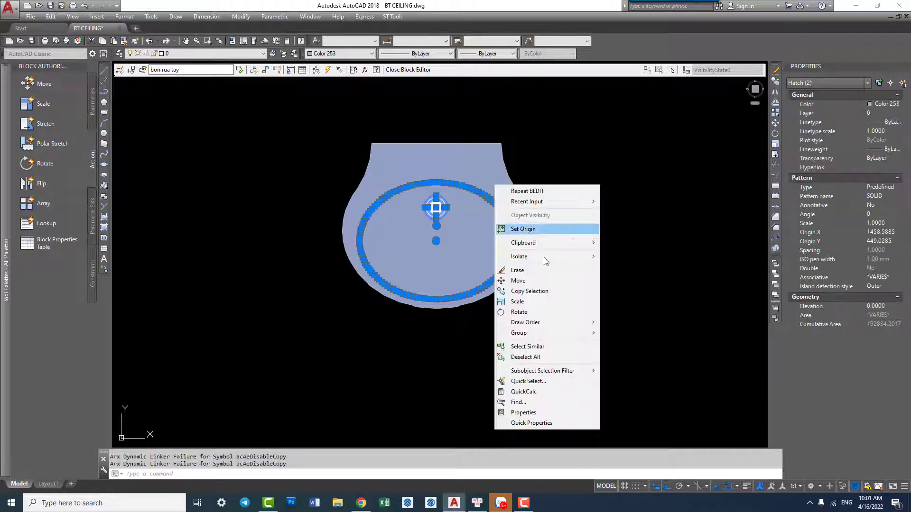
pyautogui.moveTo(525, 322)
pyautogui.click(629, 334)
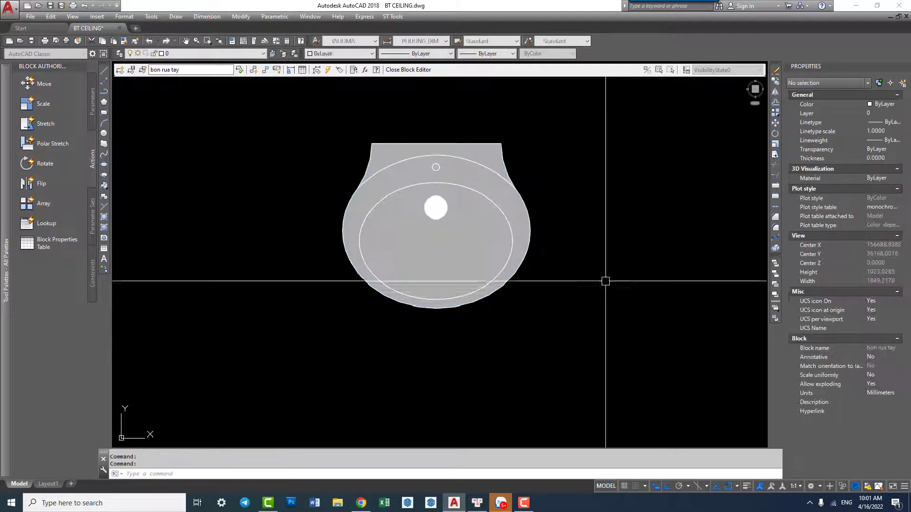
pyautogui.scroll(2, 458, 218)
# - Window-select the basin block and filter the selection to its four hatches in Properties
pyautogui.click(416, 204)
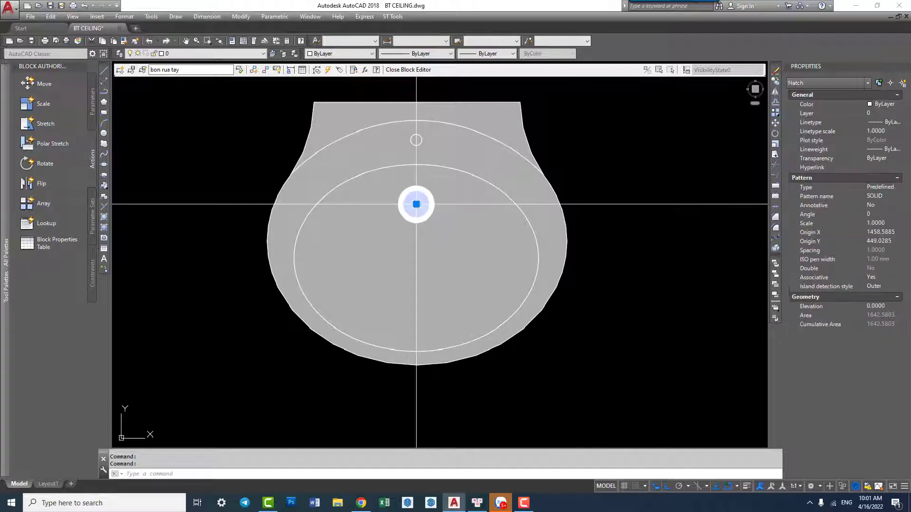
pyautogui.scroll(-5, 407, 193)
pyautogui.click(321, 146)
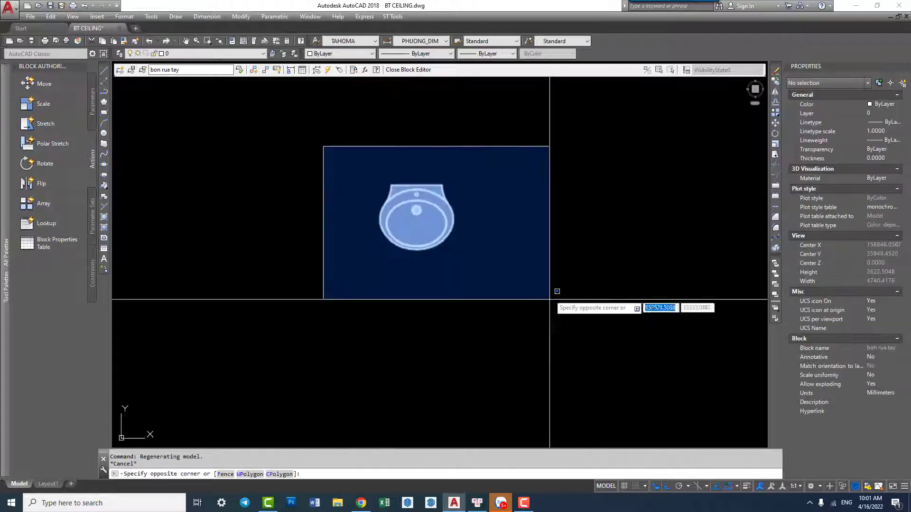
pyautogui.click(555, 305)
pyautogui.click(817, 84)
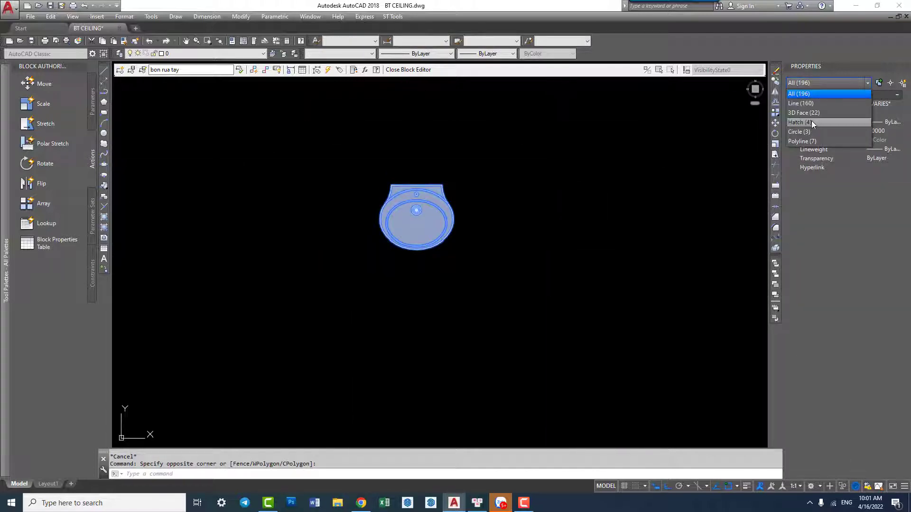
pyautogui.click(812, 123)
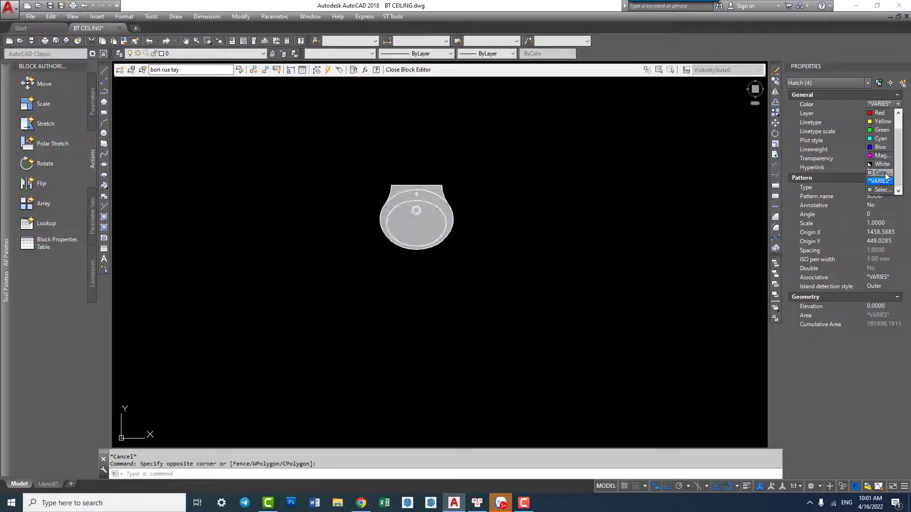
pyautogui.press('Escape')
# - Close the Block Editor and save the changes to 'bon rua tay'
pyautogui.scroll(1, 490, 245)
pyautogui.scroll(3, 459, 203)
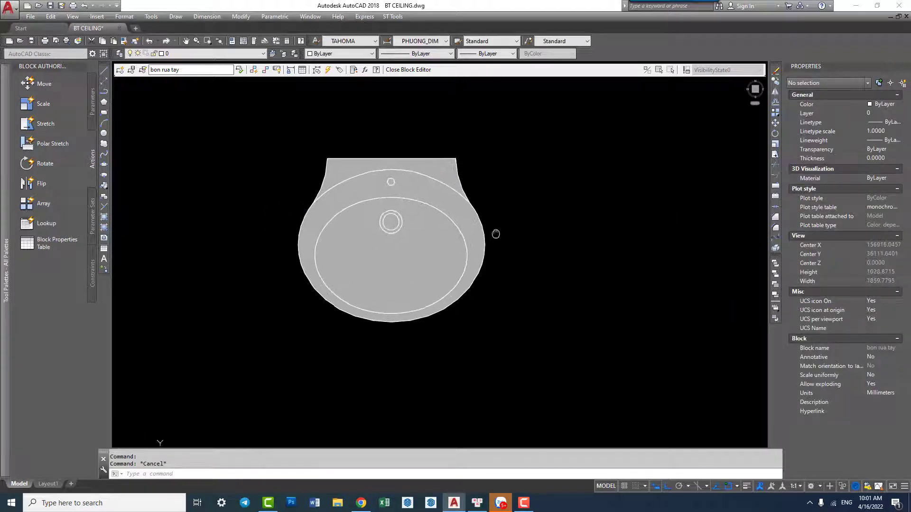
pyautogui.click(411, 69)
pyautogui.click(441, 234)
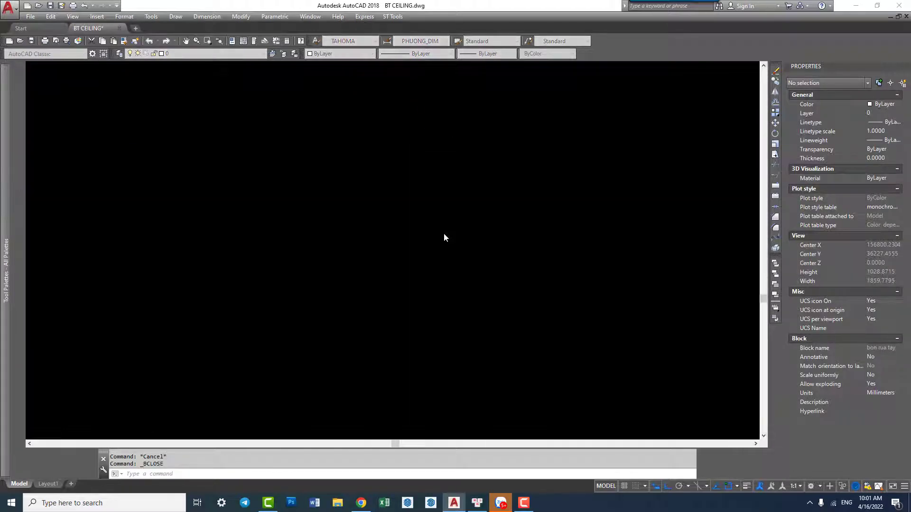
pyautogui.scroll(2, 370, 216)
pyautogui.press('Escape')
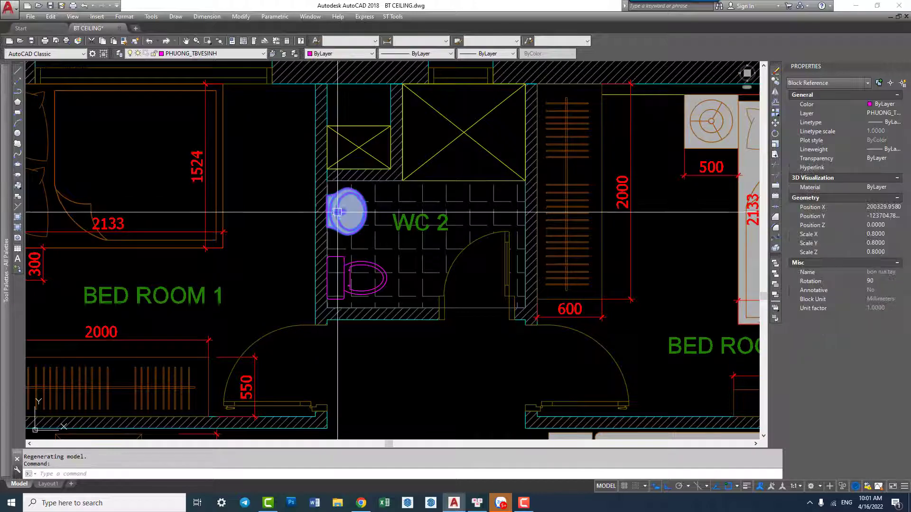
pyautogui.scroll(-2, 393, 246)
pyautogui.scroll(2, 359, 267)
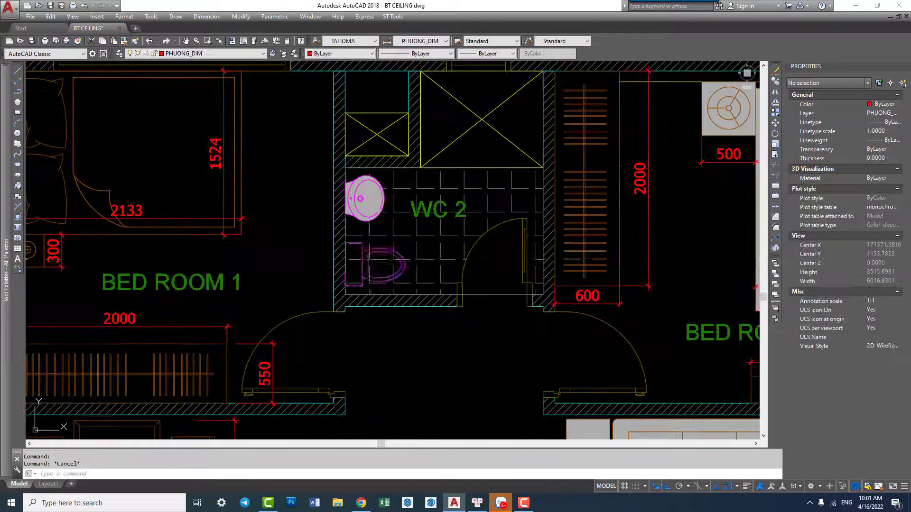
pyautogui.click(374, 266)
pyautogui.scroll(2, 389, 242)
pyautogui.scroll(-8, 400, 265)
pyautogui.scroll(-3, 427, 223)
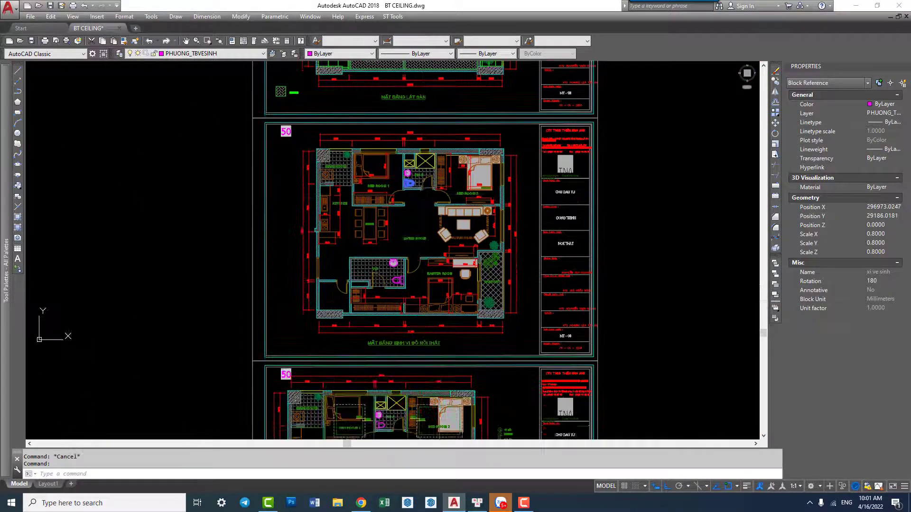
pyautogui.moveTo(427, 223); pyautogui.dragTo(469, 61, button='middle')
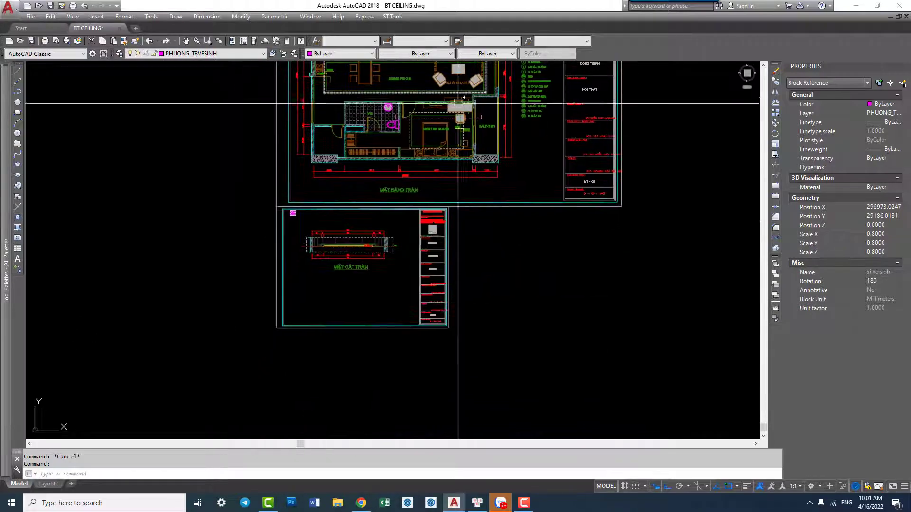
pyautogui.scroll(2, 441, 95)
pyautogui.moveTo(369, 217)
pyautogui.mouseDown(button='middle')
pyautogui.moveTo(369, 104)
pyautogui.moveTo(396, 266)
pyautogui.moveTo(408, 241)
pyautogui.mouseUp(button='middle')
pyautogui.scroll(1, 421, 244)
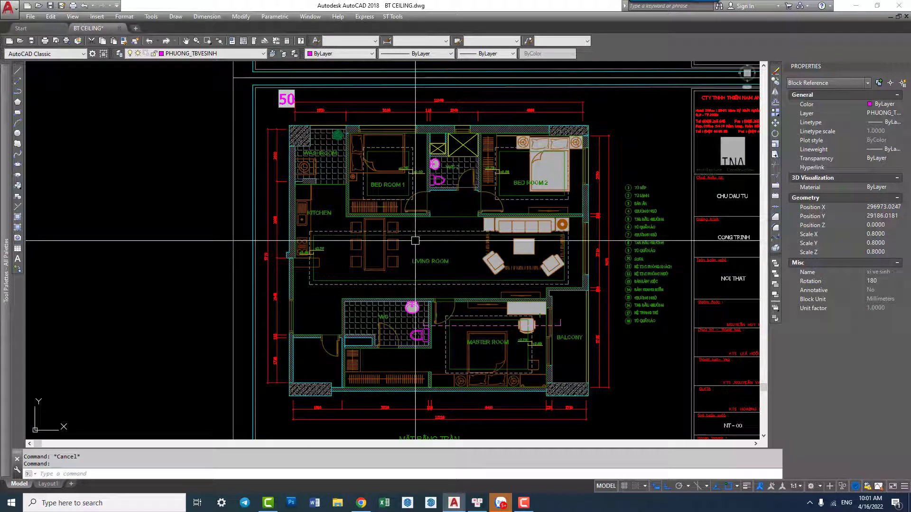
pyautogui.click(524, 142)
pyautogui.scroll(2, 522, 143)
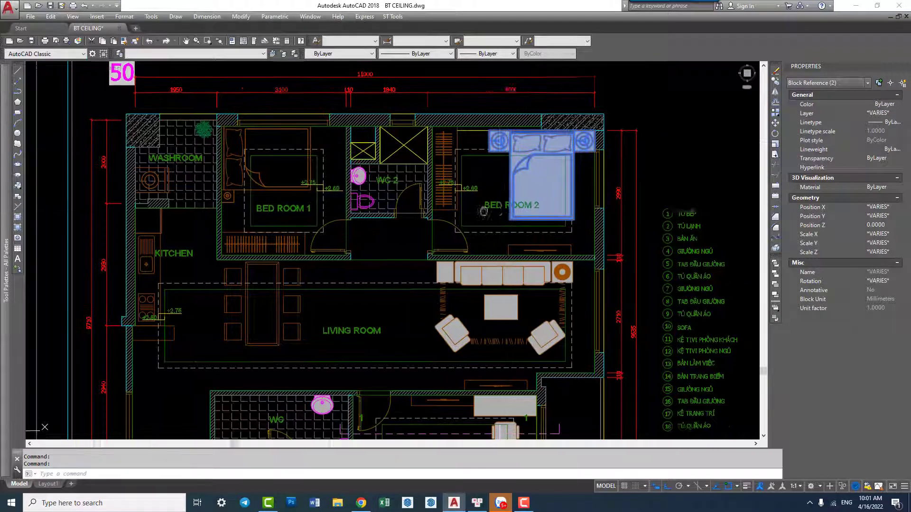
pyautogui.scroll(-2, 456, 186)
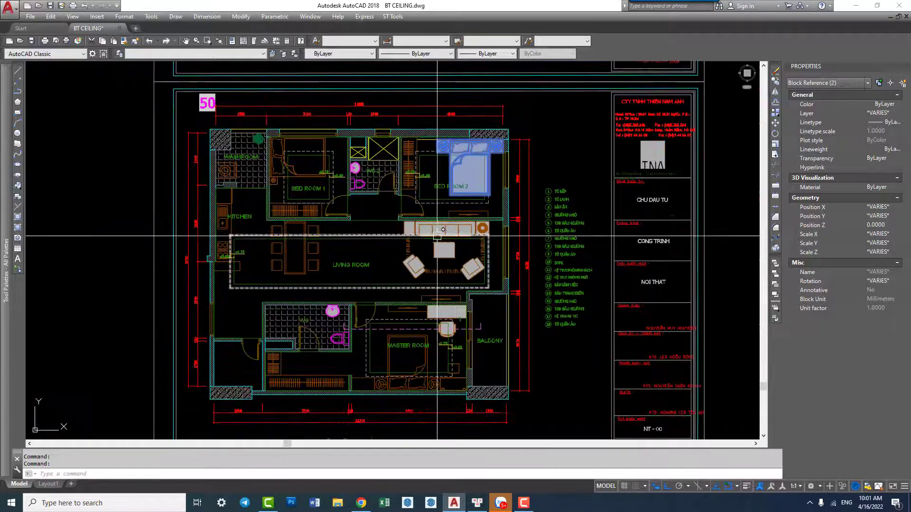
pyautogui.press('Escape')
pyautogui.moveTo(432, 220); pyautogui.dragTo(467, 204, button='middle')
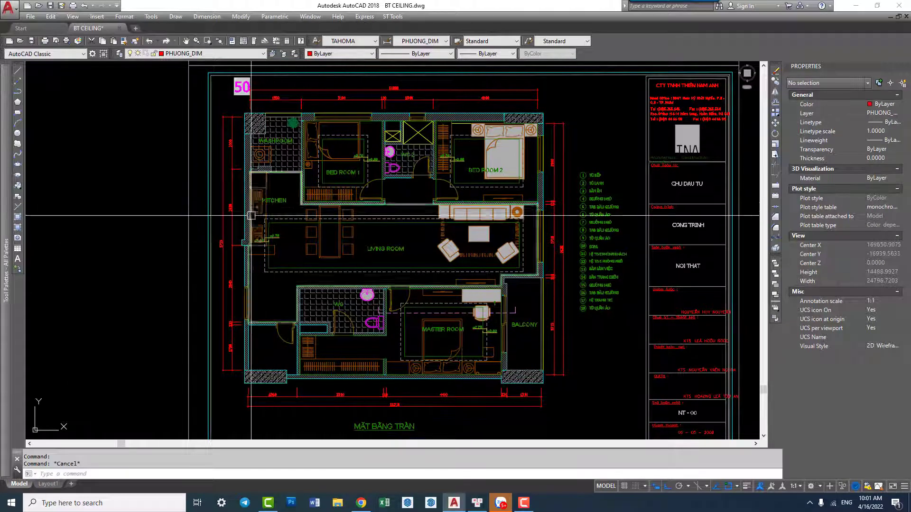
pyautogui.scroll(2, 380, 225)
pyautogui.click(470, 255)
pyautogui.press('Escape')
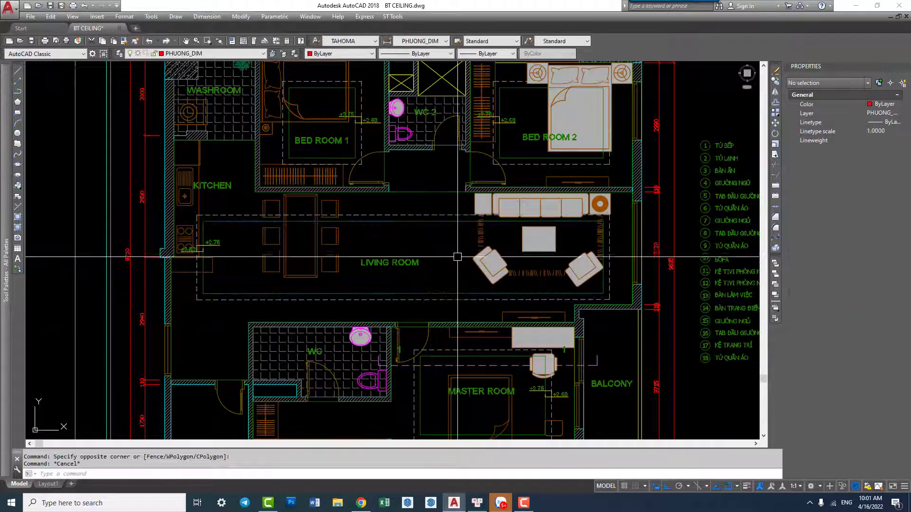
pyautogui.moveTo(470, 255); pyautogui.dragTo(465, 244, button='middle')
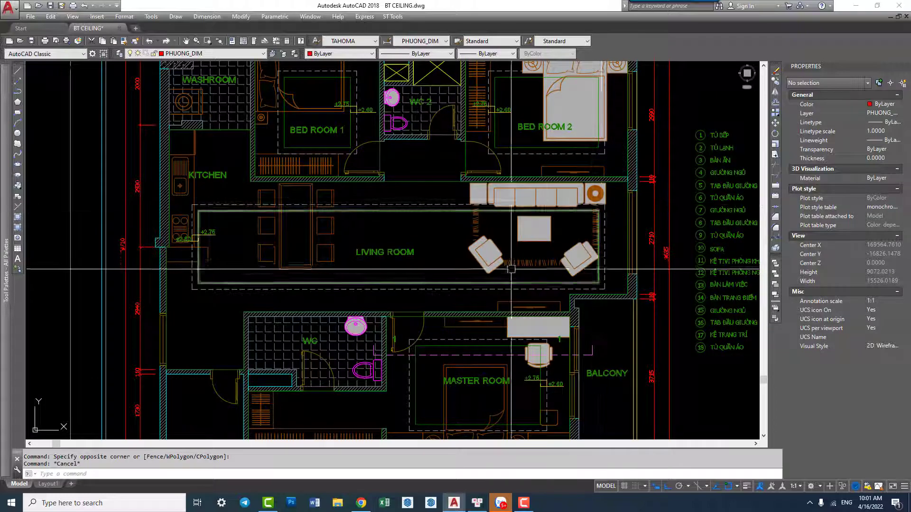
pyautogui.moveTo(405, 260); pyautogui.dragTo(430, 254, button='middle')
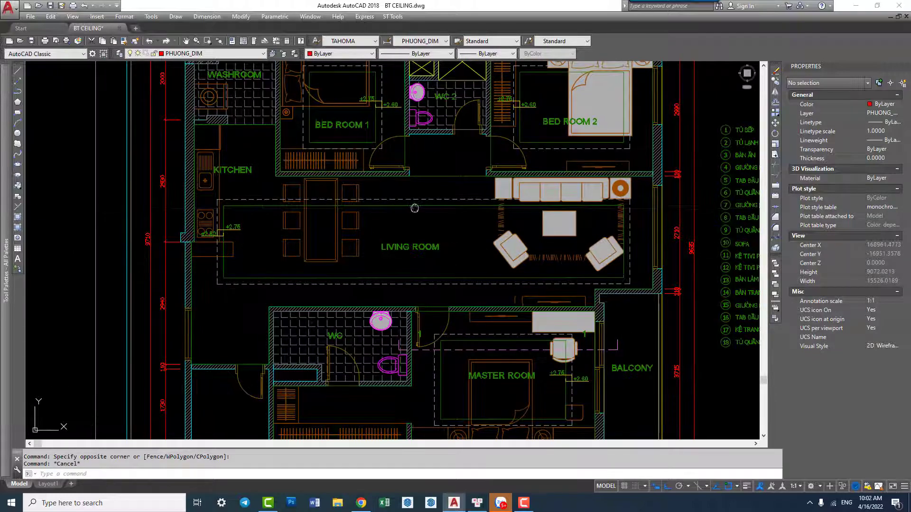
pyautogui.moveTo(414, 208); pyautogui.dragTo(394, 213, button='middle')
pyautogui.scroll(1, 385, 203)
pyautogui.scroll(1, 385, 203)
pyautogui.scroll(1, 385, 203)
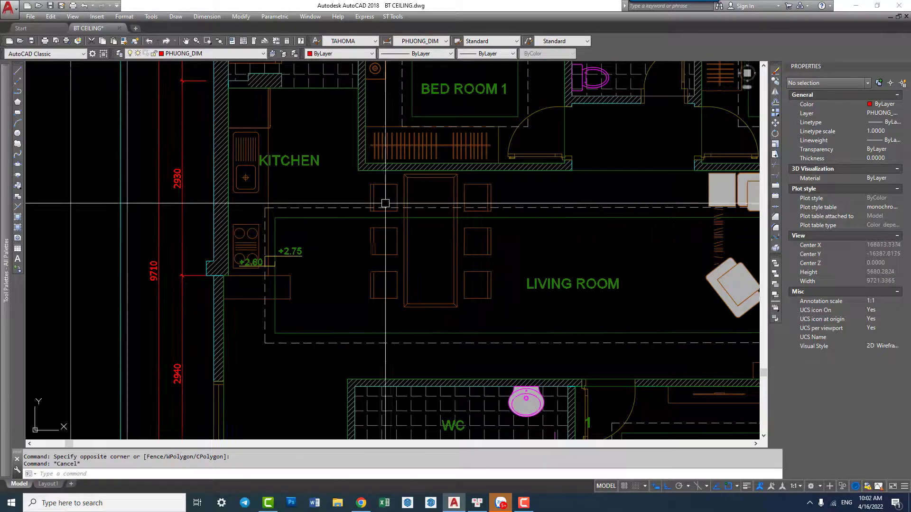
pyautogui.moveTo(554, 287); pyautogui.dragTo(177, 292, button='middle')
pyautogui.scroll(-1, 395, 283)
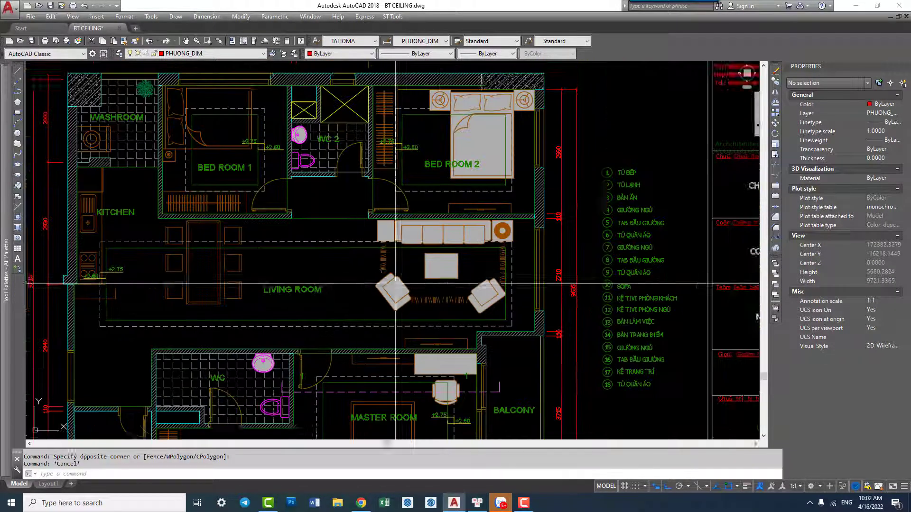
pyautogui.moveTo(395, 284); pyautogui.dragTo(456, 269, button='middle')
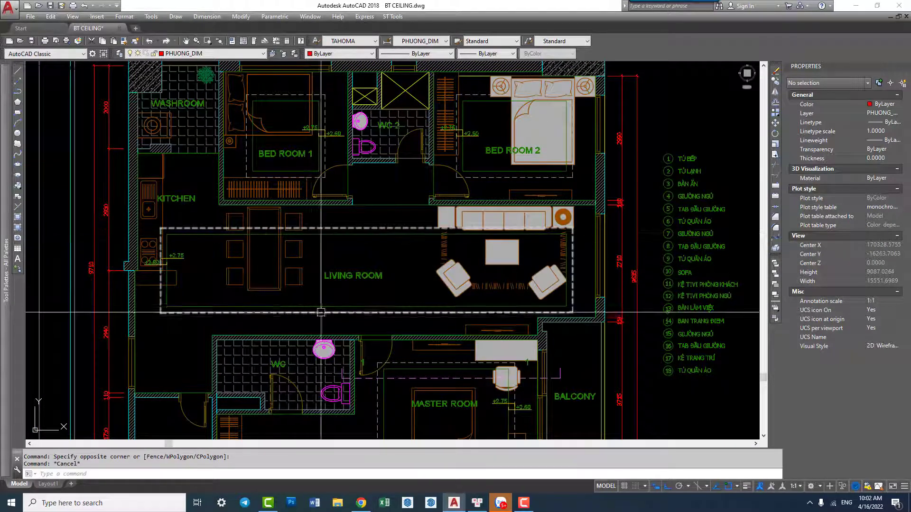
pyautogui.moveTo(481, 144); pyautogui.dragTo(443, 226, button='middle')
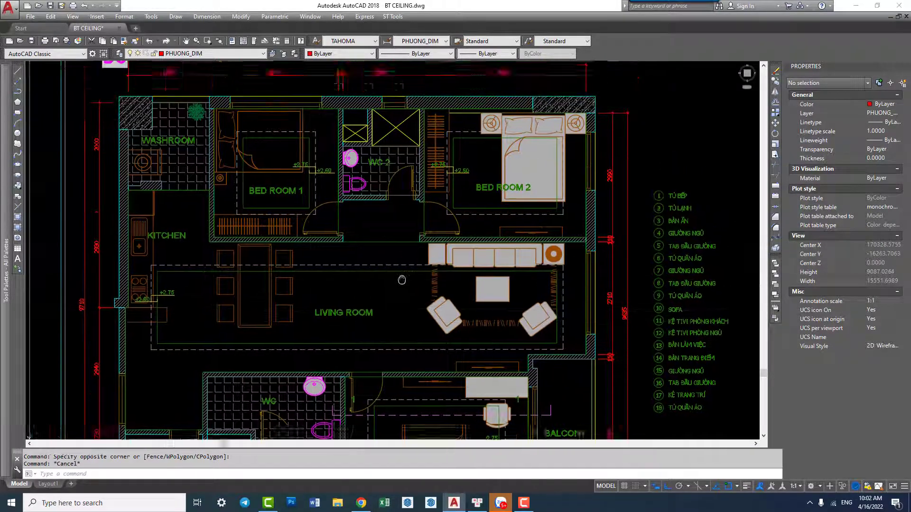
pyautogui.scroll(4, 455, 187)
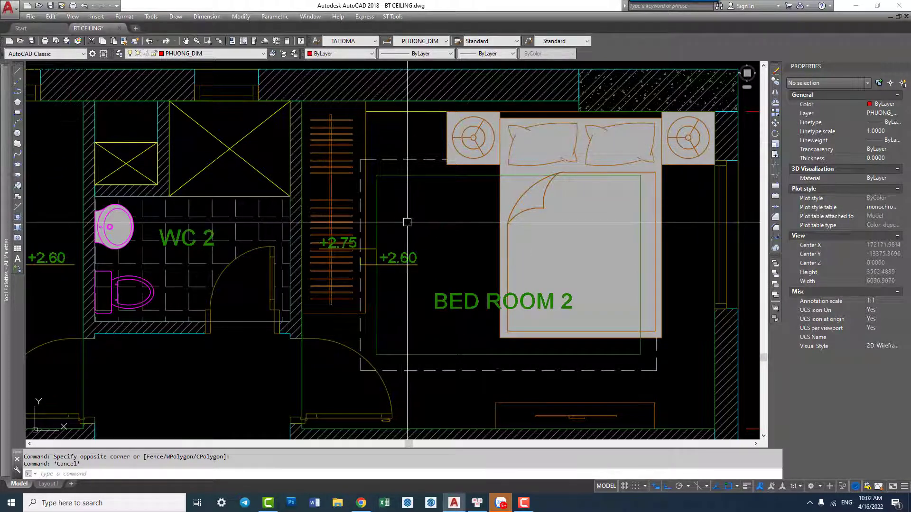
pyautogui.moveTo(407, 222); pyautogui.dragTo(323, 222, button='middle')
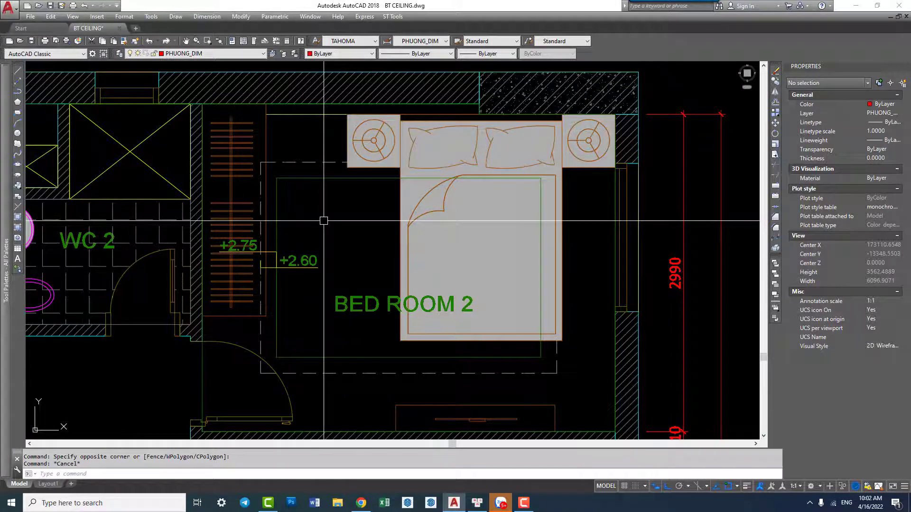
pyautogui.scroll(-2, 324, 221)
pyautogui.moveTo(332, 213); pyautogui.dragTo(503, 193, button='middle')
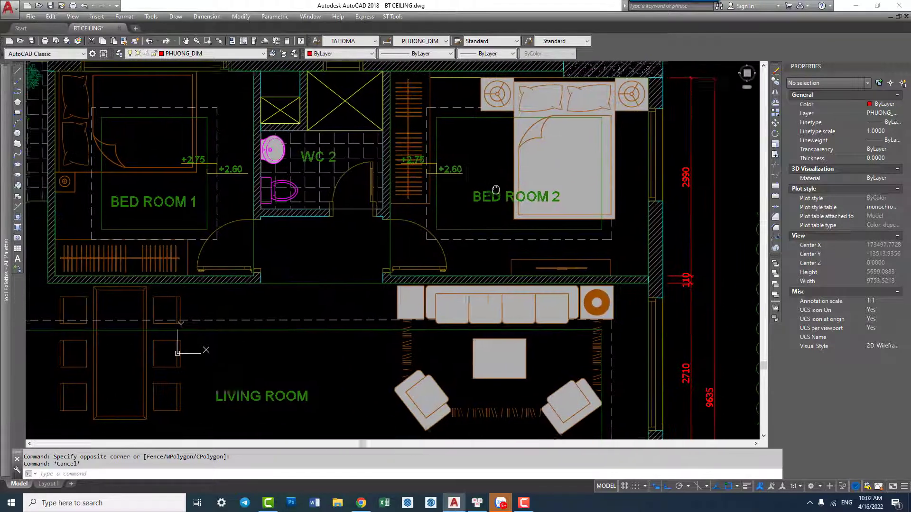
pyautogui.scroll(-5, 349, 269)
pyautogui.scroll(2, 348, 269)
pyautogui.scroll(1, 348, 269)
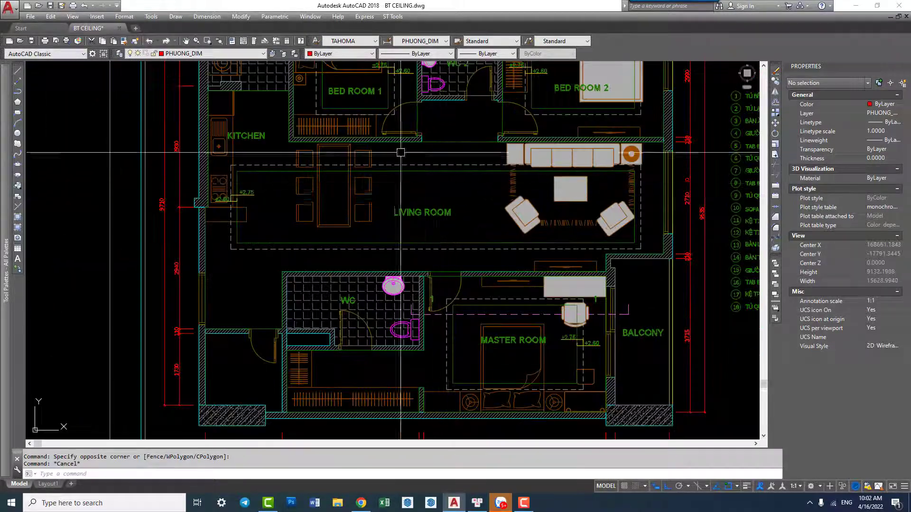
pyautogui.moveTo(348, 266); pyautogui.dragTo(343, 304, button='middle')
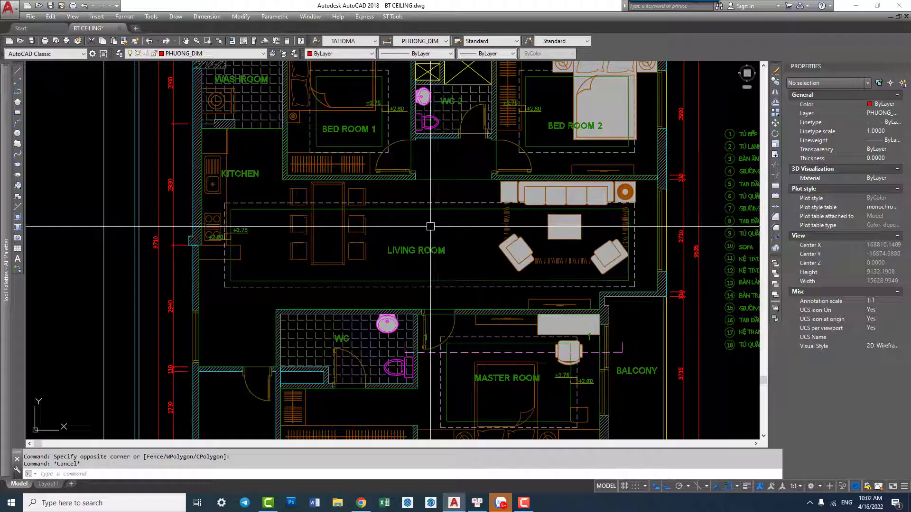
pyautogui.scroll(2, 430, 226)
pyautogui.scroll(-1, 407, 259)
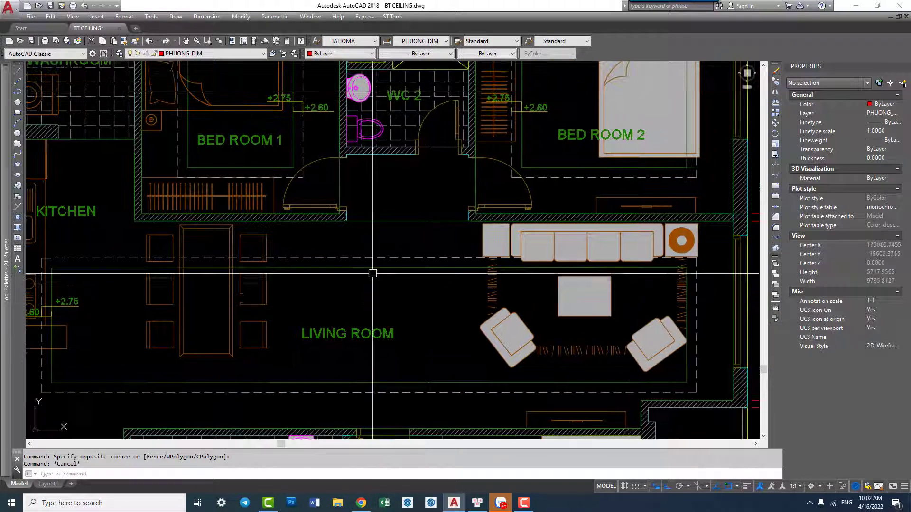
pyautogui.scroll(-1, 372, 270)
pyautogui.scroll(-1, 373, 271)
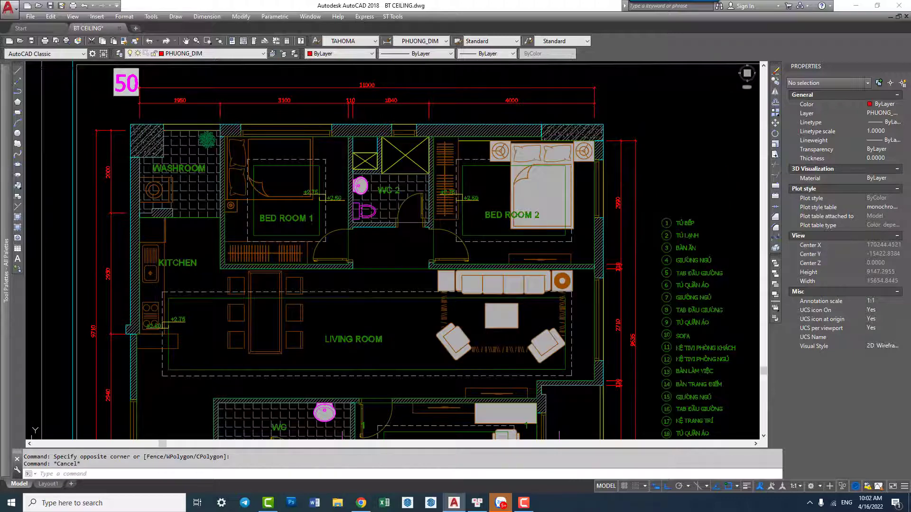
pyautogui.moveTo(397, 243); pyautogui.dragTo(258, 221, button='middle')
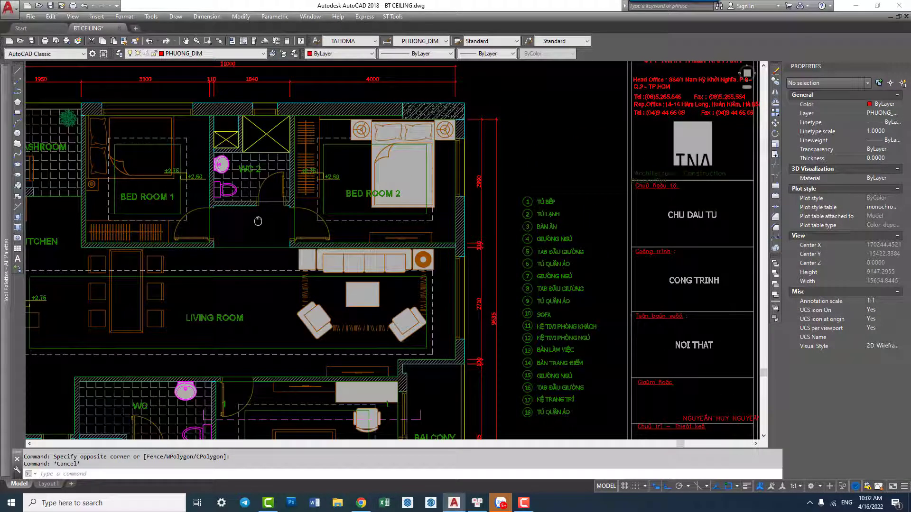
pyautogui.moveTo(257, 221)
pyautogui.mouseDown(button='middle')
pyautogui.moveTo(451, 246)
pyautogui.moveTo(446, 207)
pyautogui.mouseUp(button='middle')
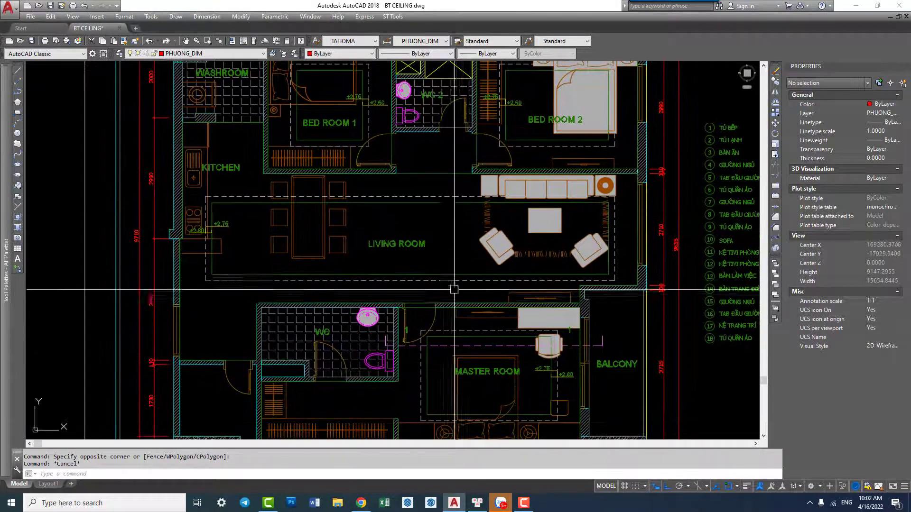
pyautogui.moveTo(451, 291)
pyautogui.mouseDown(button='middle')
pyautogui.moveTo(428, 230)
pyautogui.moveTo(427, 339)
pyautogui.mouseUp(button='middle')
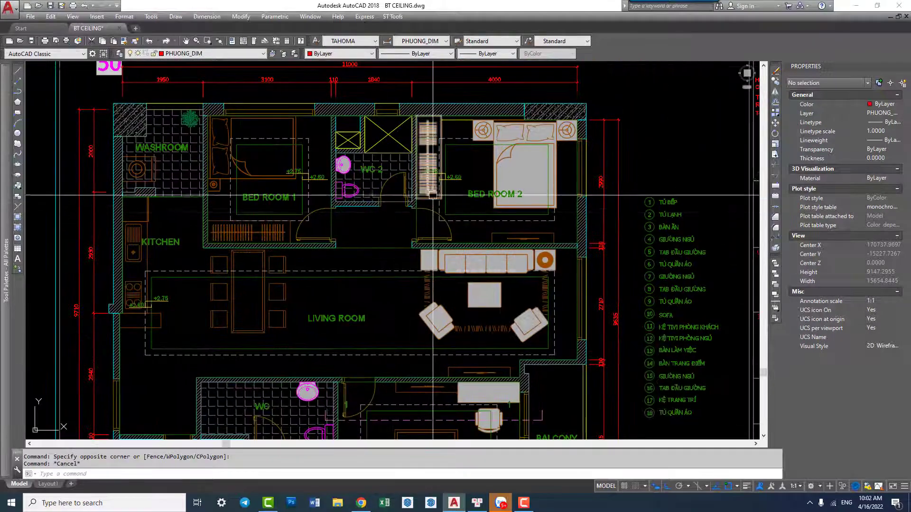
pyautogui.scroll(2, 380, 202)
pyautogui.scroll(3, 522, 194)
pyautogui.scroll(-1, 522, 195)
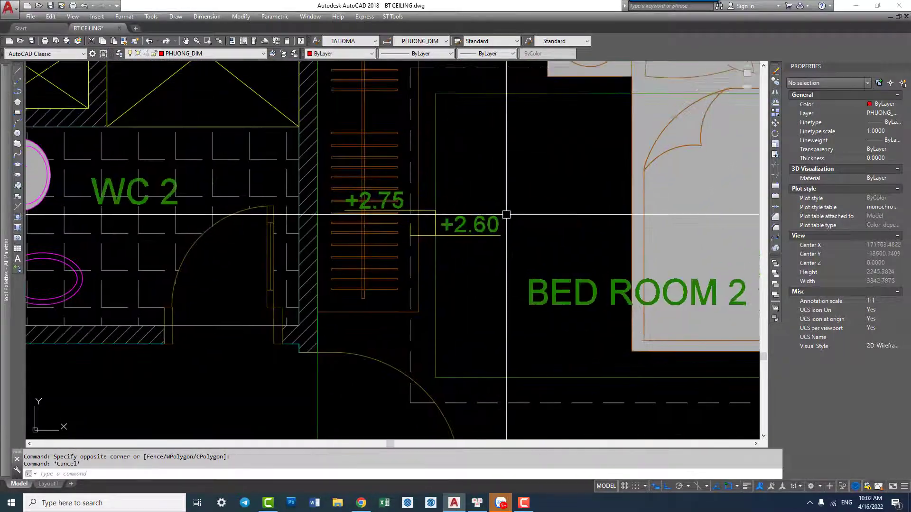
pyautogui.scroll(-3, 502, 212)
pyautogui.click(553, 212)
pyautogui.moveTo(553, 212); pyautogui.dragTo(444, 212, button='middle')
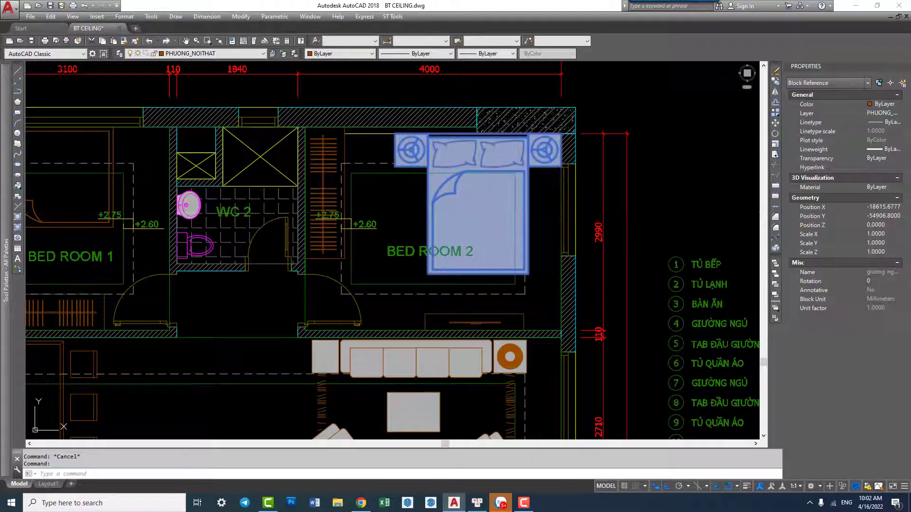
# - Isolate layer PHUONG_NOITHAT with LAYISO and window-select all 18 furniture pieces
pyautogui.write('layiso')
pyautogui.press('Return')
pyautogui.scroll(-6, 496, 187)
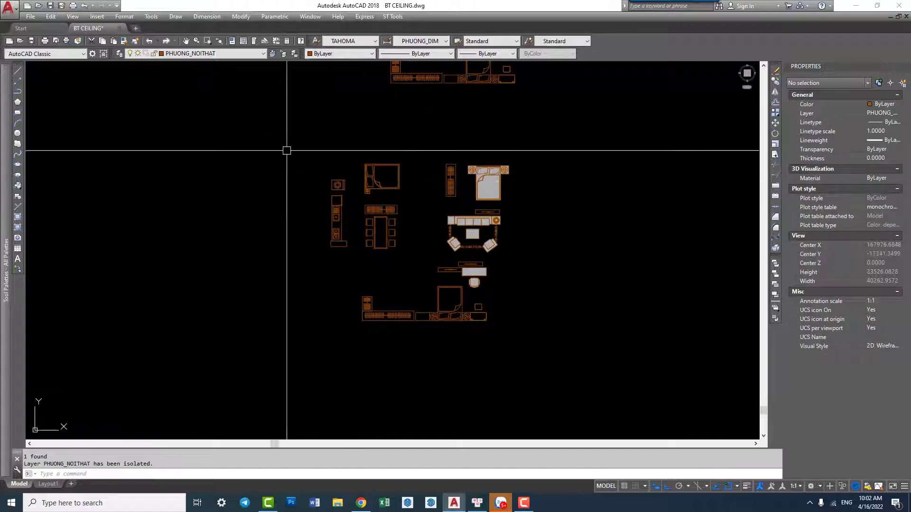
pyautogui.click(573, 347)
pyautogui.scroll(4, 433, 209)
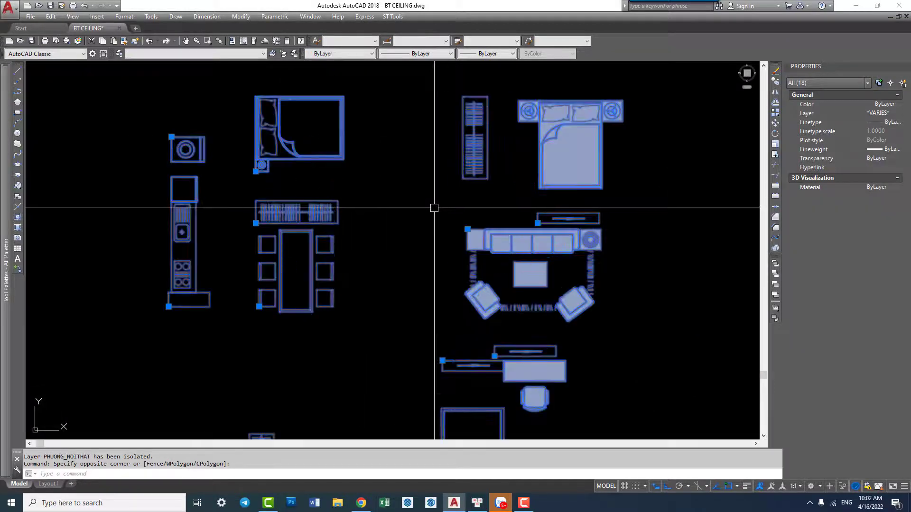
pyautogui.scroll(-2, 432, 219)
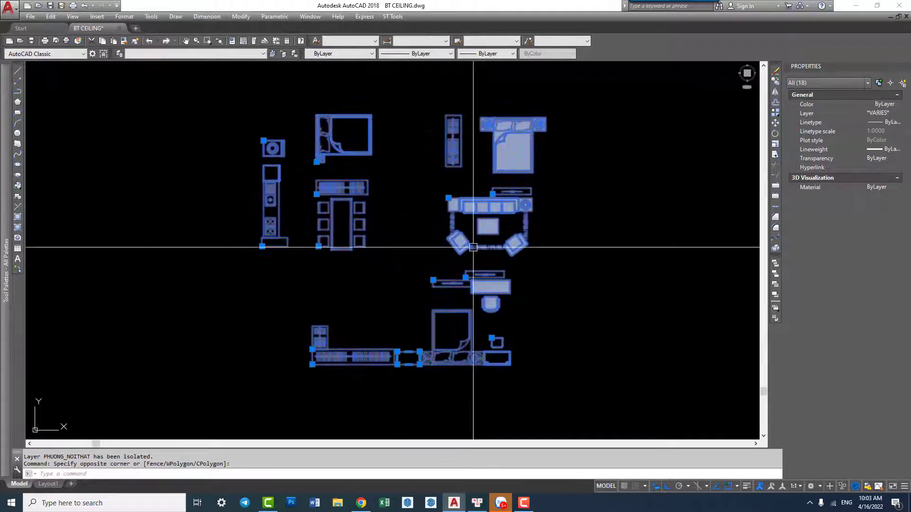
pyautogui.press('Escape')
pyautogui.click(221, 93)
pyautogui.click(592, 396)
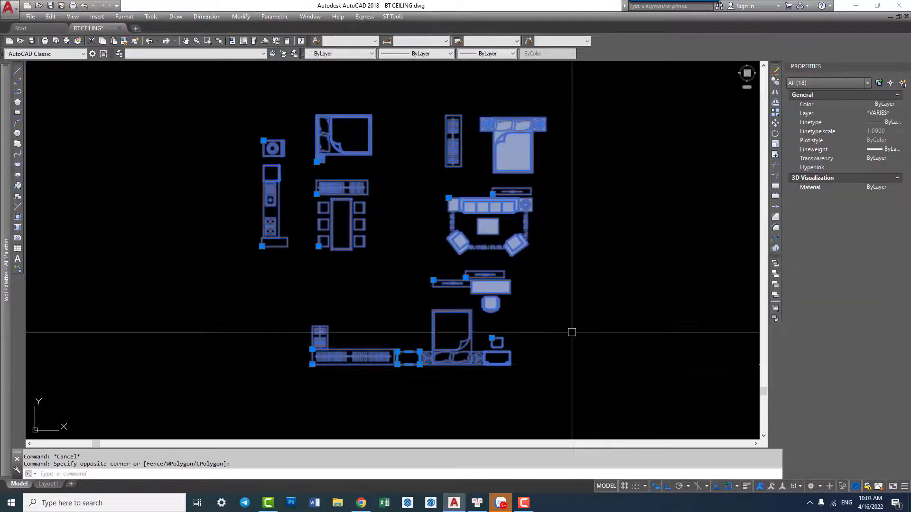
# - Erase the 18 furniture pieces and turn every layer back on with LAYON
pyautogui.write('e')
pyautogui.press('Return')
pyautogui.write('layon')
pyautogui.press('Return')
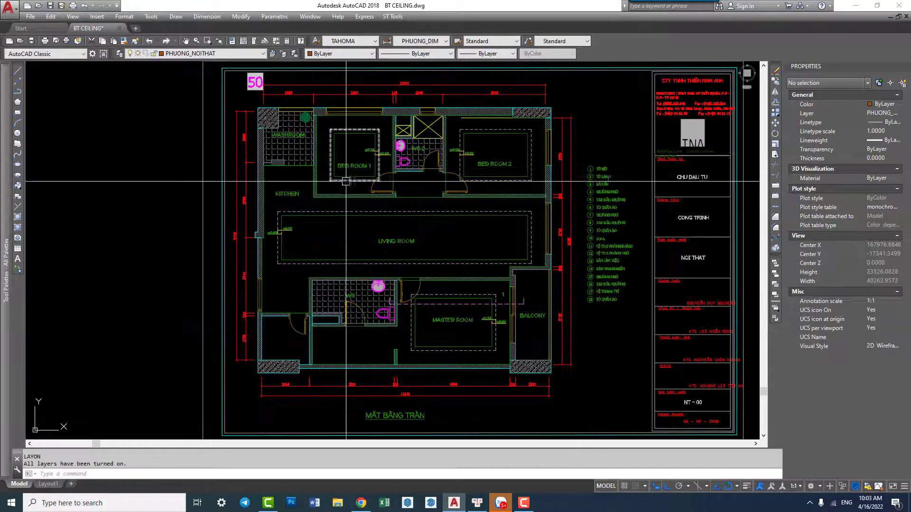
pyautogui.scroll(2, 465, 199)
pyautogui.scroll(3, 467, 198)
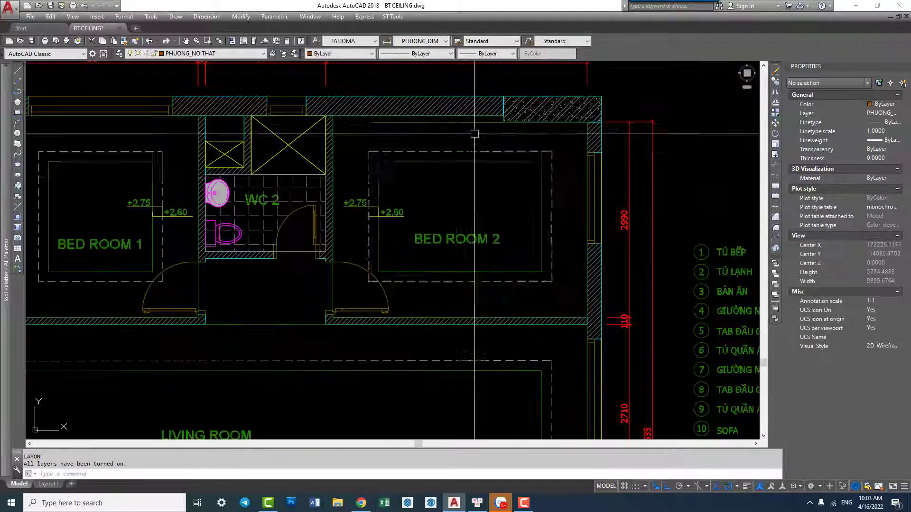
pyautogui.scroll(2, 449, 203)
pyautogui.scroll(-2, 440, 216)
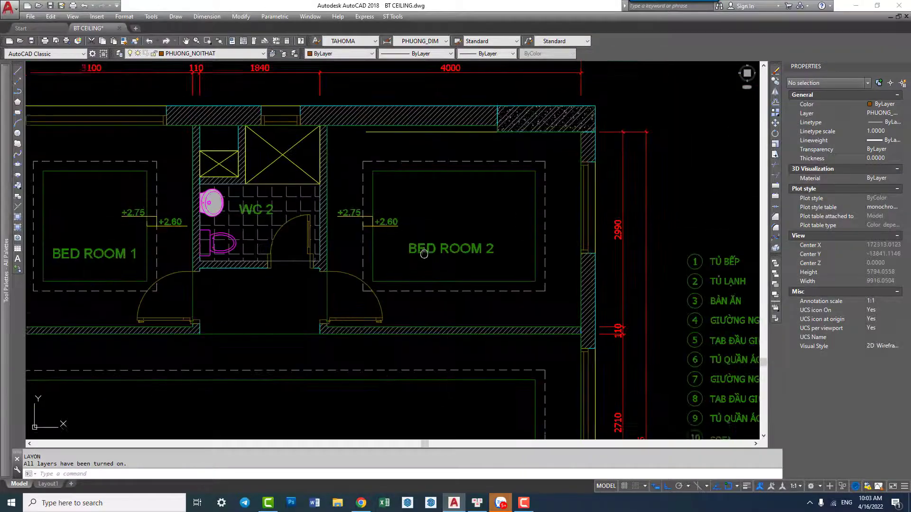
pyautogui.scroll(2, 218, 156)
pyautogui.click(220, 167)
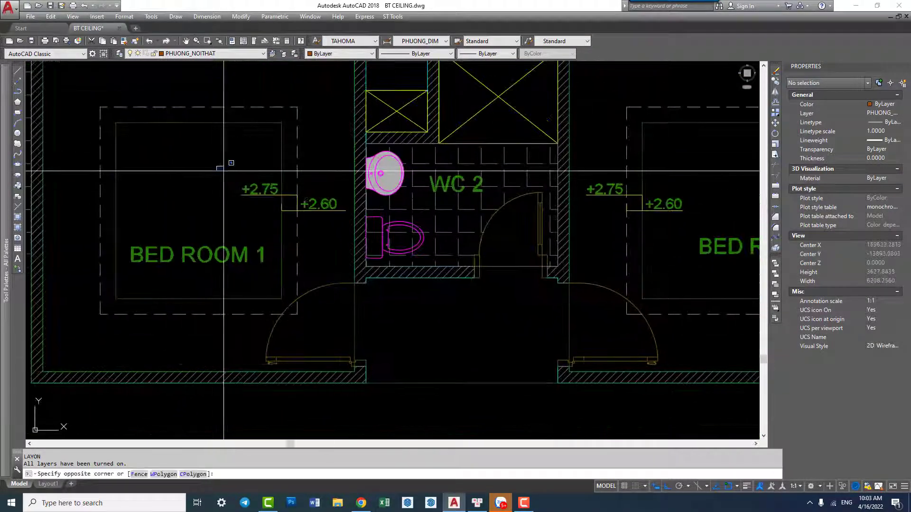
pyautogui.click(353, 222)
pyautogui.press('Escape')
pyautogui.scroll(3, 311, 169)
pyautogui.scroll(2, 321, 178)
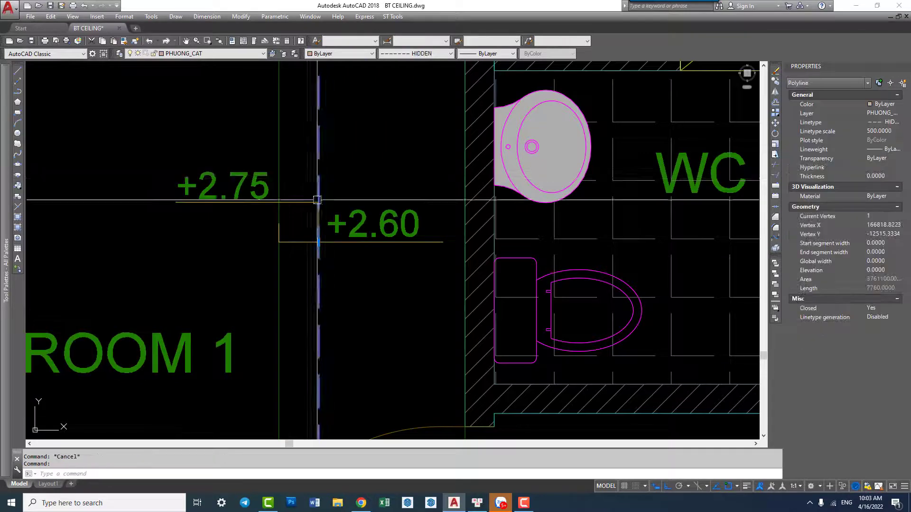
pyautogui.scroll(2, 281, 236)
pyautogui.click(277, 229)
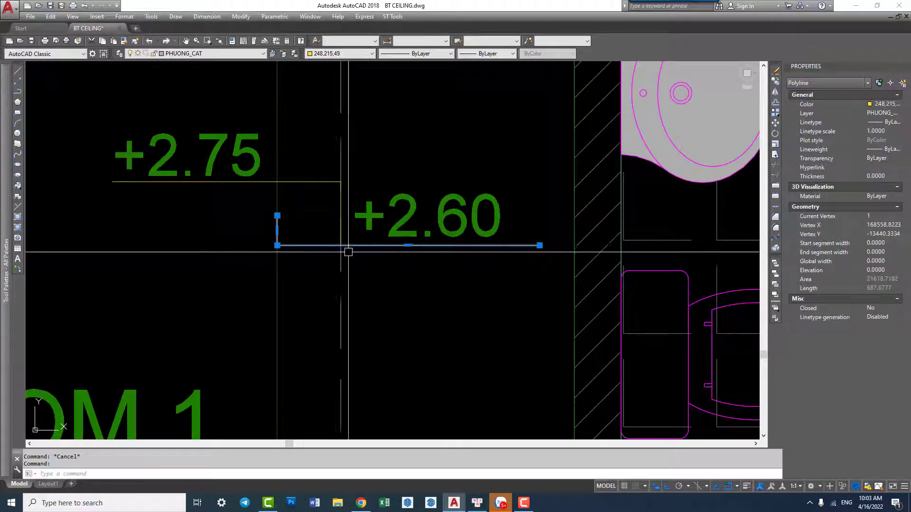
pyautogui.press('Escape')
pyautogui.click(365, 279)
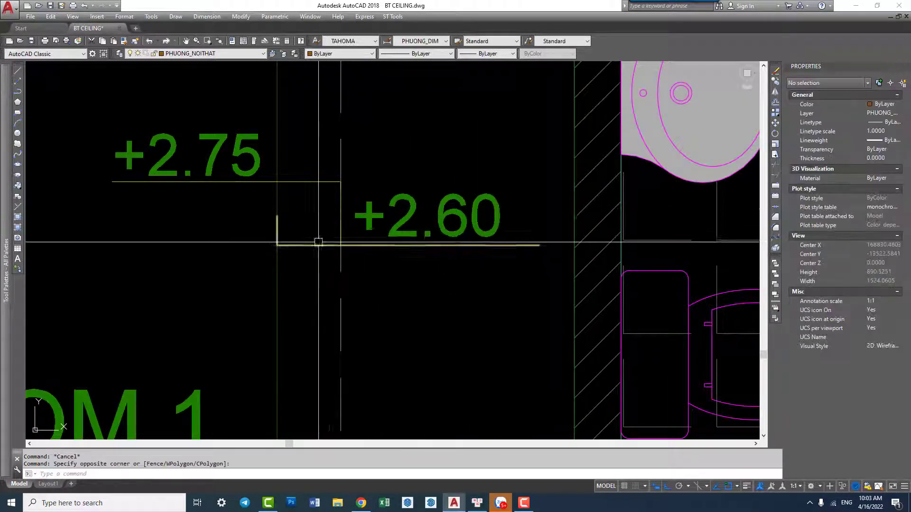
pyautogui.click(280, 231)
pyautogui.press('Escape')
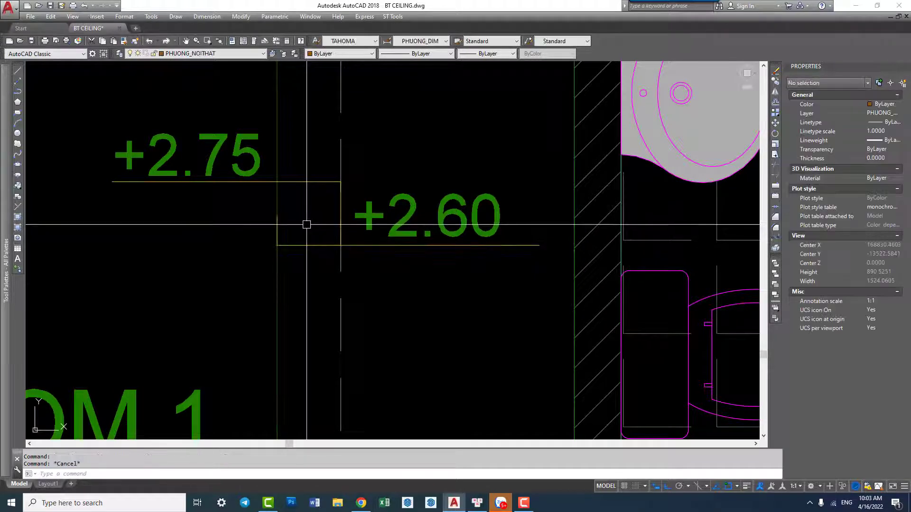
pyautogui.write('CC')
# - Draw a small stray circle beside the Bed Room 2 tags, then erase it
pyautogui.press('Return')
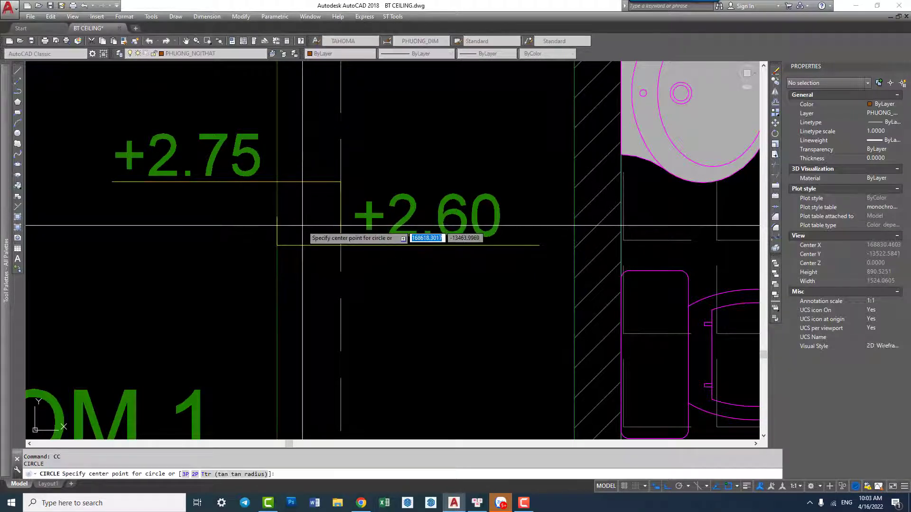
pyautogui.click(308, 219)
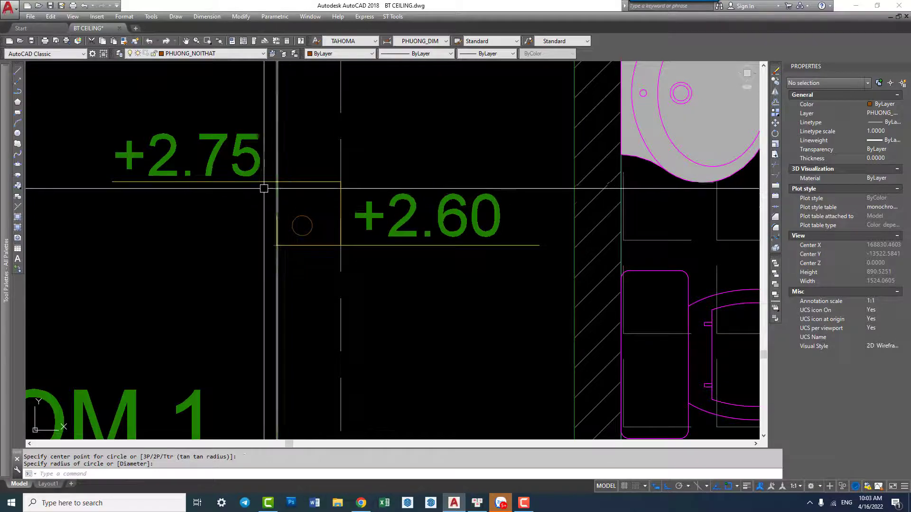
pyautogui.scroll(-2, 264, 188)
pyautogui.press('Escape')
pyautogui.click(300, 224)
pyautogui.write('e')
pyautogui.press('Return')
pyautogui.scroll(-2, 313, 156)
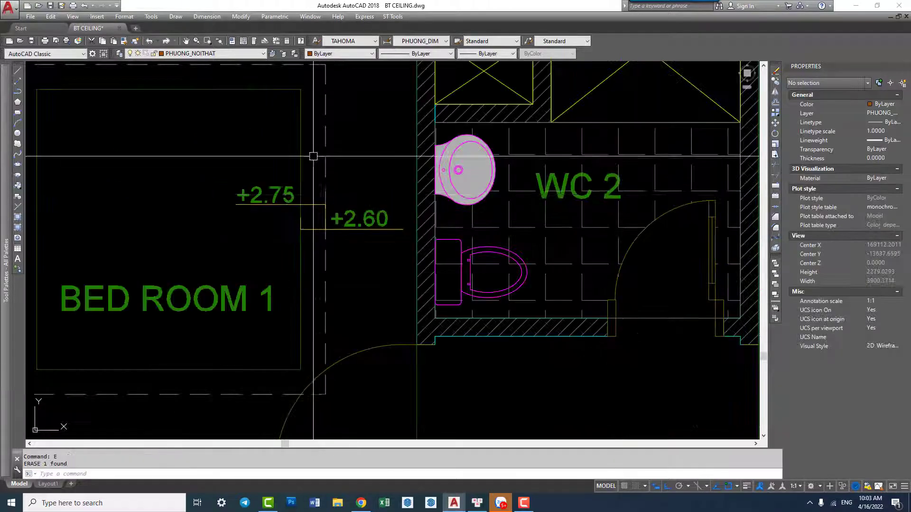
pyautogui.scroll(-2, 313, 156)
pyautogui.scroll(-3, 335, 238)
pyautogui.scroll(5, 289, 239)
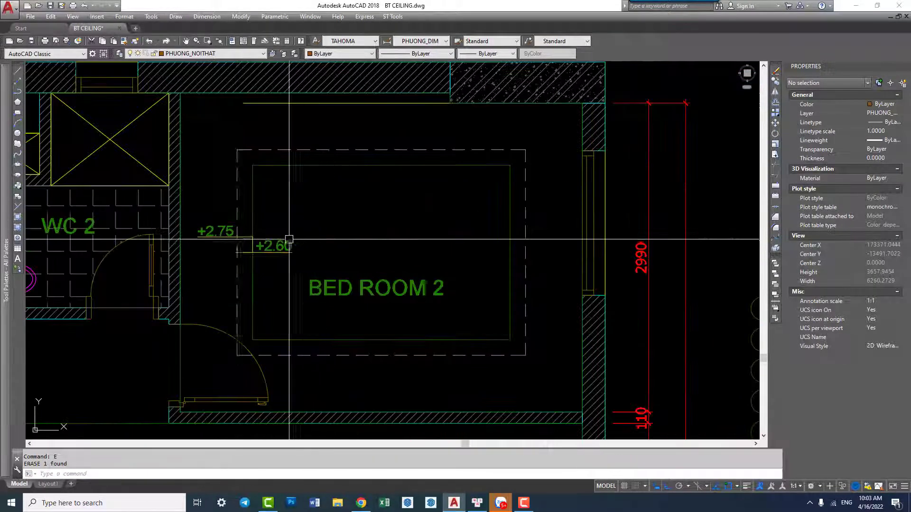
# - Move the Bed Room 2 +2.75/+2.60 level tags to the room's right edge
pyautogui.write('e')
pyautogui.press('Return')
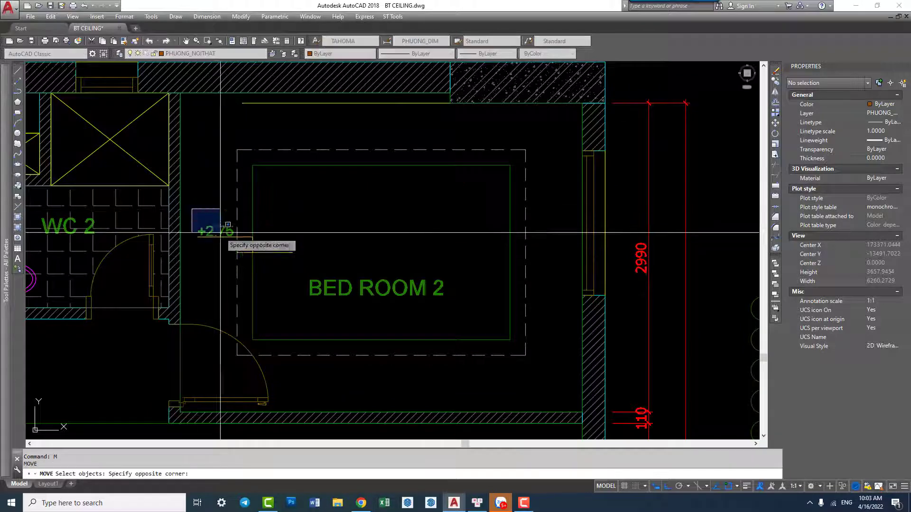
pyautogui.click(220, 233)
pyautogui.press('Return')
pyautogui.click(263, 257)
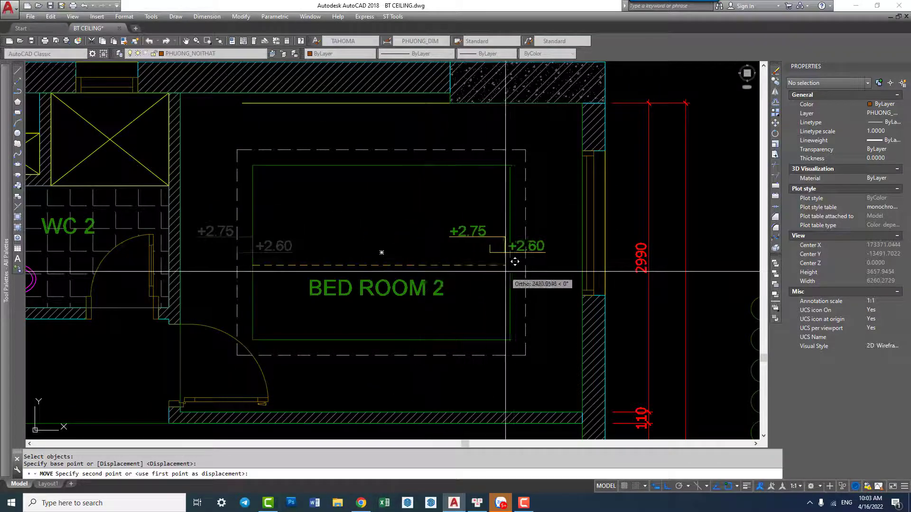
pyautogui.click(536, 256)
pyautogui.press('Escape')
pyautogui.moveTo(525, 230); pyautogui.dragTo(511, 224, button='middle')
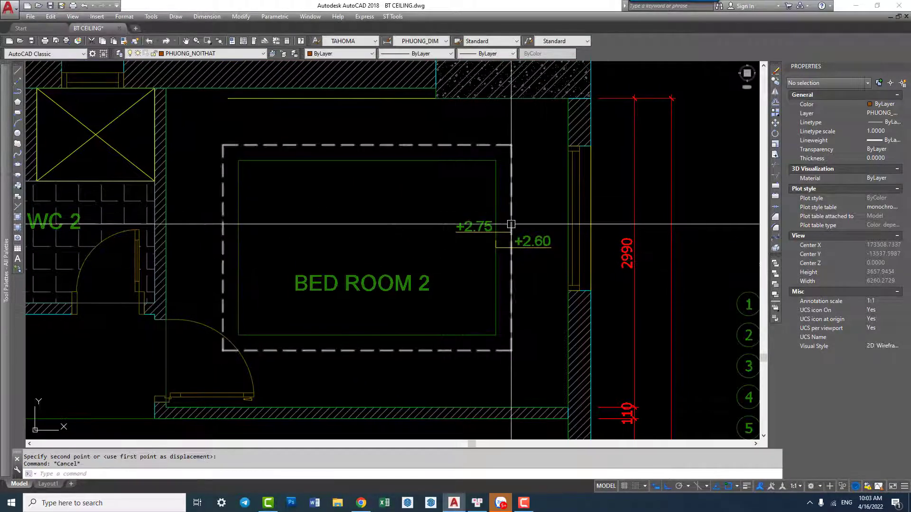
pyautogui.write('mi')
# - Mirror the four level tags across a vertical axis, keeping the originals
pyautogui.press('Return')
pyautogui.click(454, 209)
pyautogui.click(575, 270)
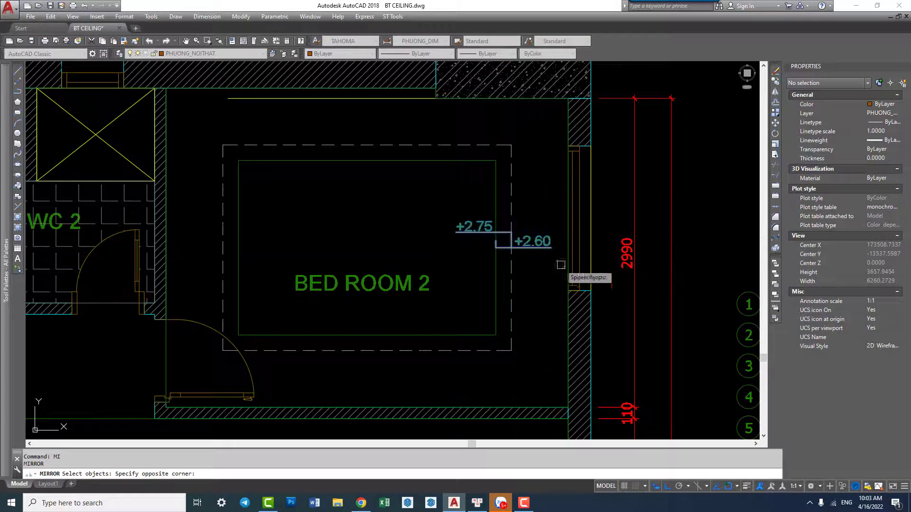
pyautogui.press('Return')
pyautogui.click(367, 248)
pyautogui.click(420, 154)
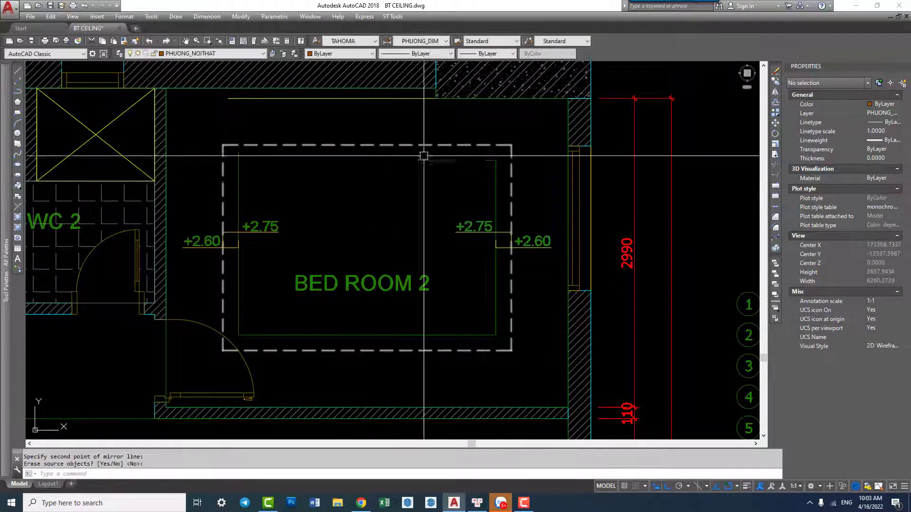
pyautogui.press('Return')
pyautogui.scroll(4, 228, 247)
pyautogui.scroll(-2, 256, 266)
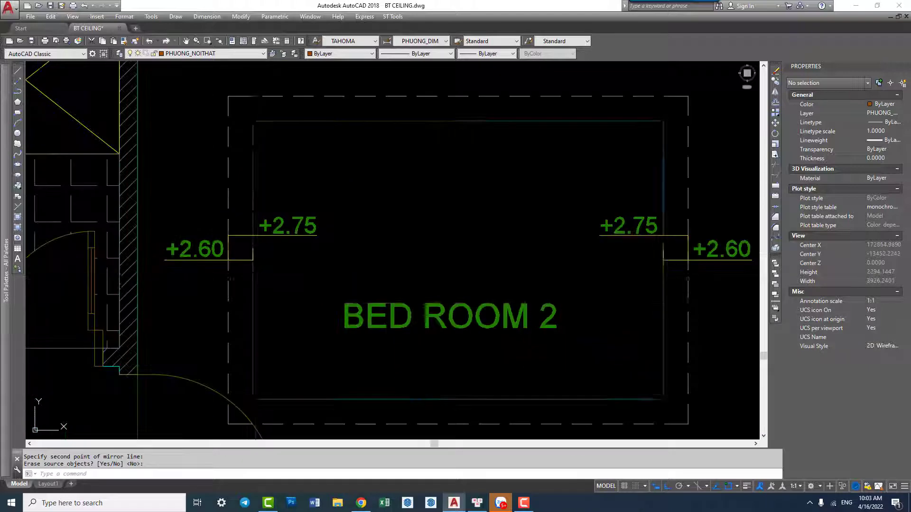
# - Inspect the Bed Room 2 ceiling outline, dashed outer rectangle and room outline
pyautogui.click(256, 278)
pyautogui.press('Escape')
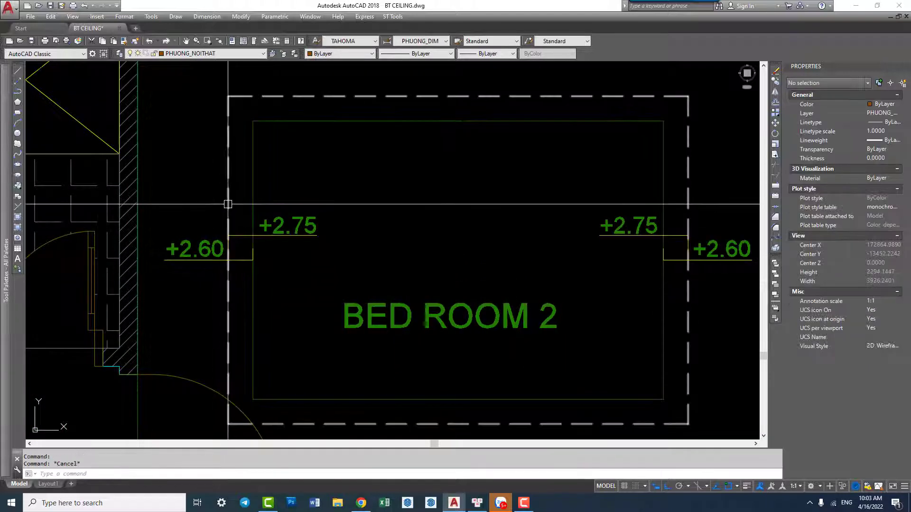
pyautogui.click(228, 138)
pyautogui.scroll(-2, 230, 139)
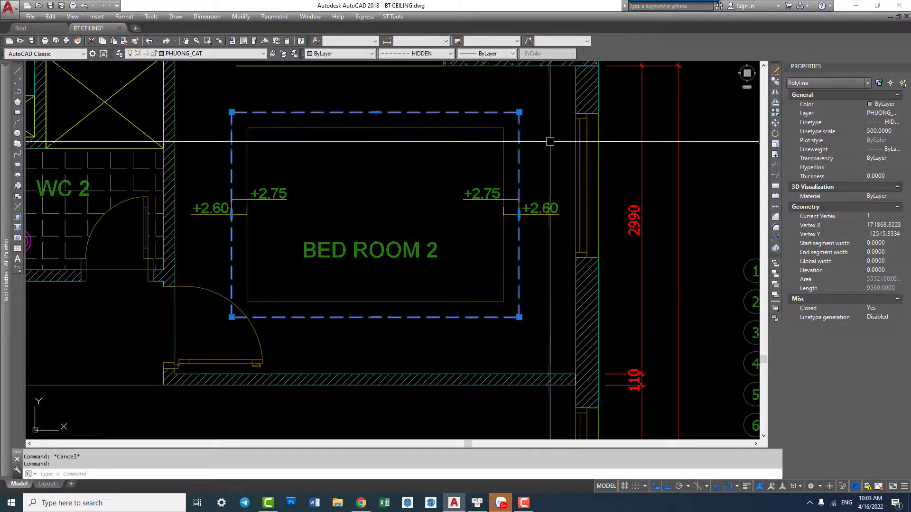
pyautogui.press('Escape')
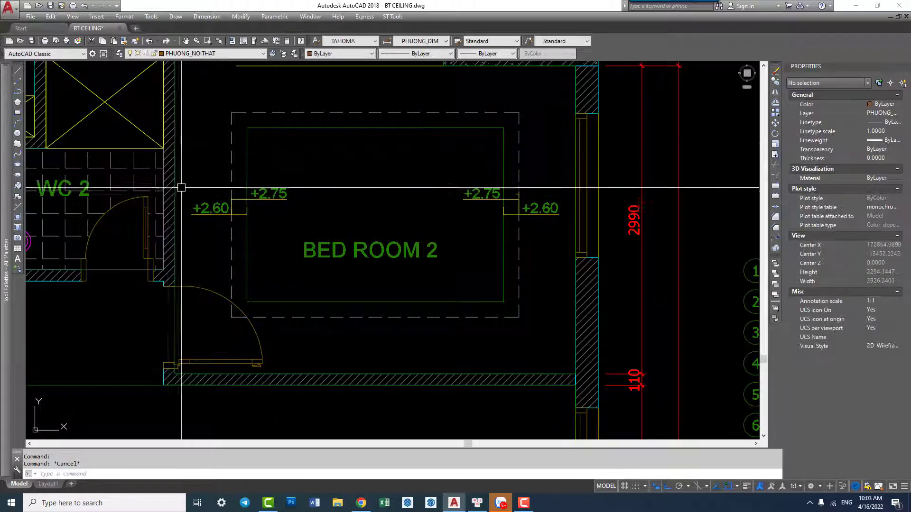
pyautogui.click(175, 209)
pyautogui.press('Escape')
# - Erase the mirrored left-side copy of the level tags (4 objects)
pyautogui.moveTo(187, 180); pyautogui.dragTo(302, 230)
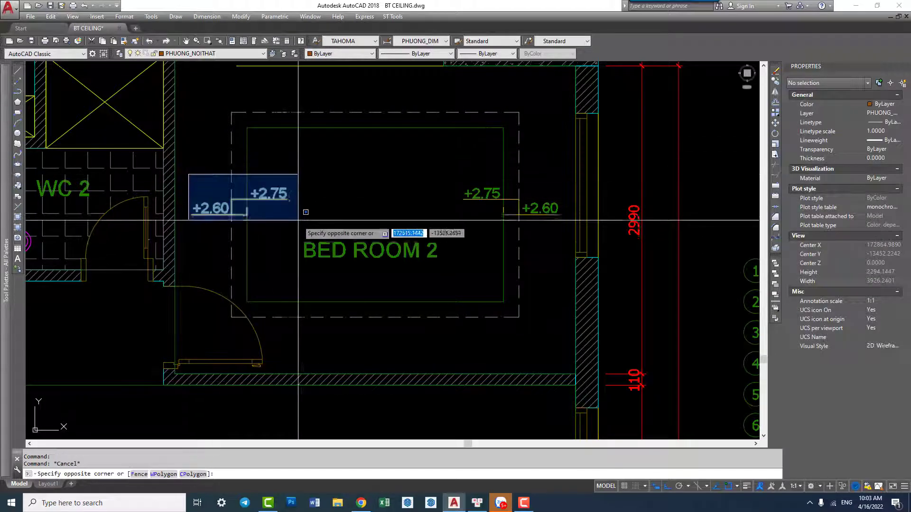
pyautogui.write('e')
pyautogui.press('Return')
pyautogui.scroll(-3, 468, 183)
pyautogui.scroll(-2, 427, 200)
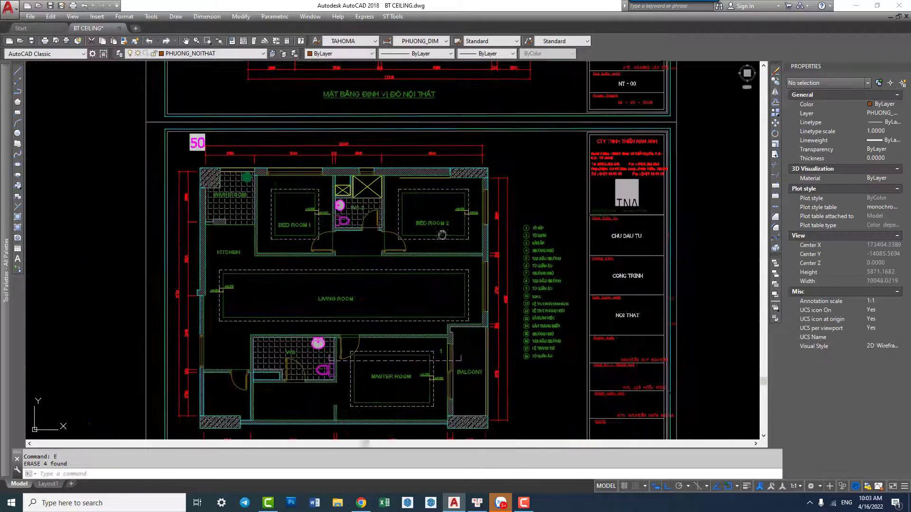
pyautogui.scroll(3, 395, 218)
pyautogui.scroll(-3, 267, 196)
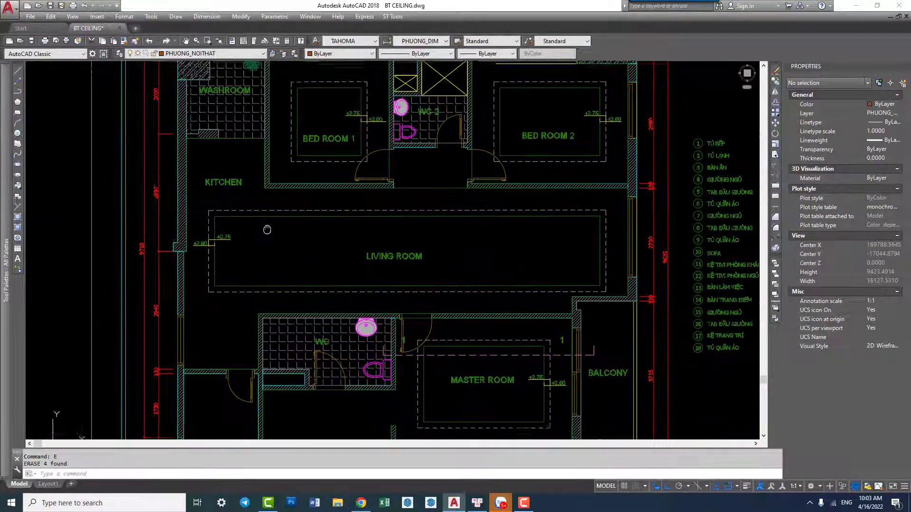
pyautogui.moveTo(271, 302); pyautogui.dragTo(326, 297, button='middle')
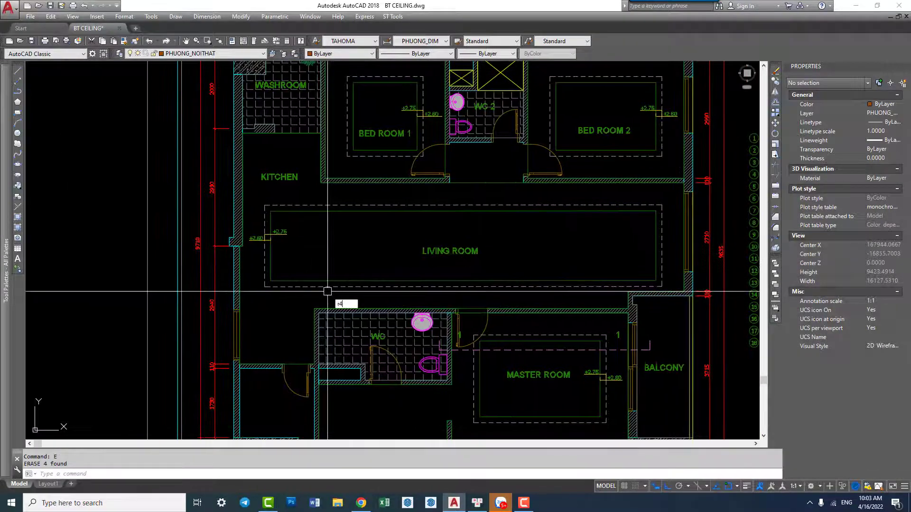
pyautogui.write('c')
pyautogui.press('Return')
pyautogui.click(323, 136)
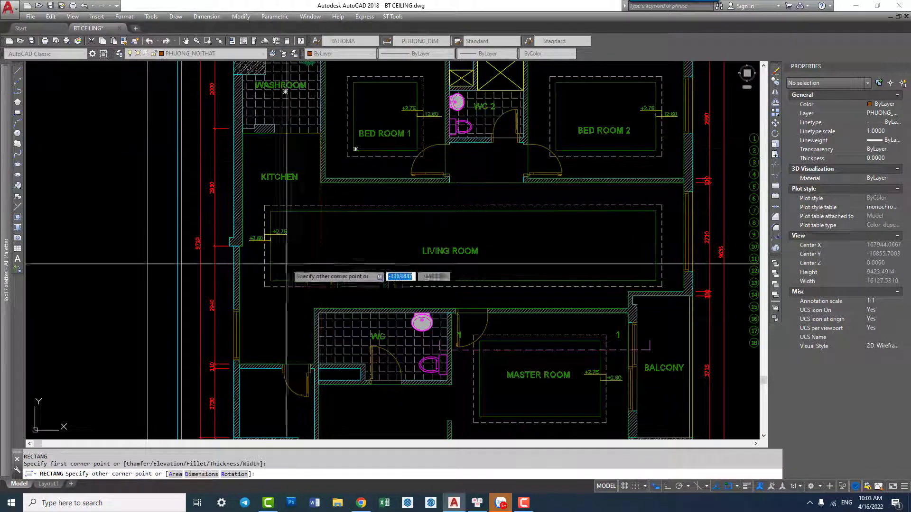
pyautogui.click(242, 366)
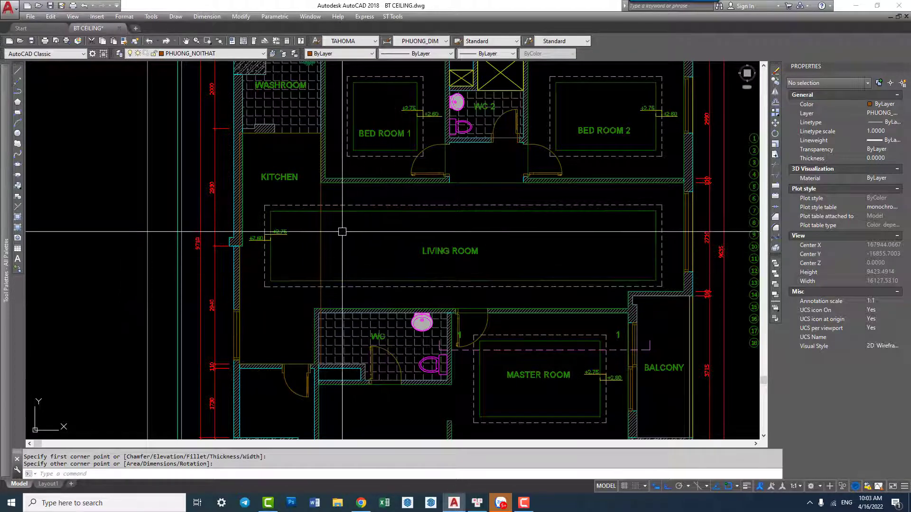
pyautogui.scroll(2, 315, 300)
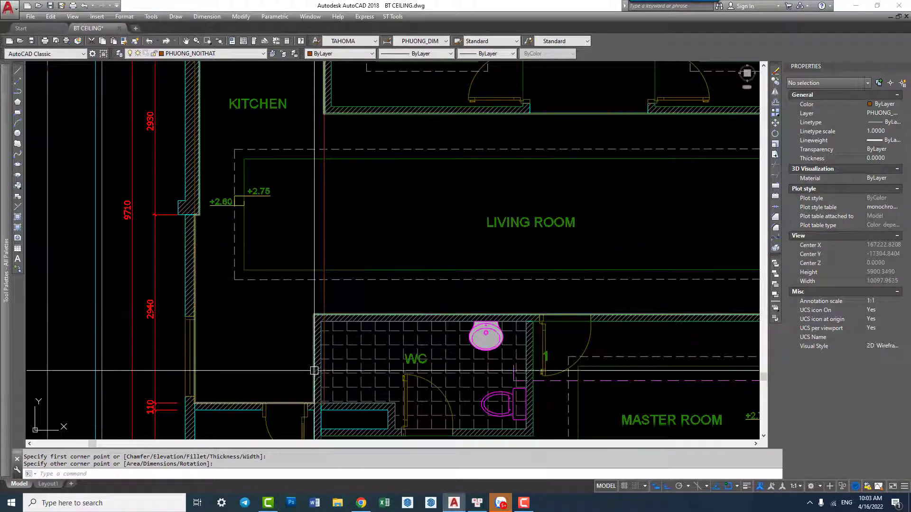
pyautogui.scroll(-2, 335, 272)
pyautogui.scroll(2, 408, 204)
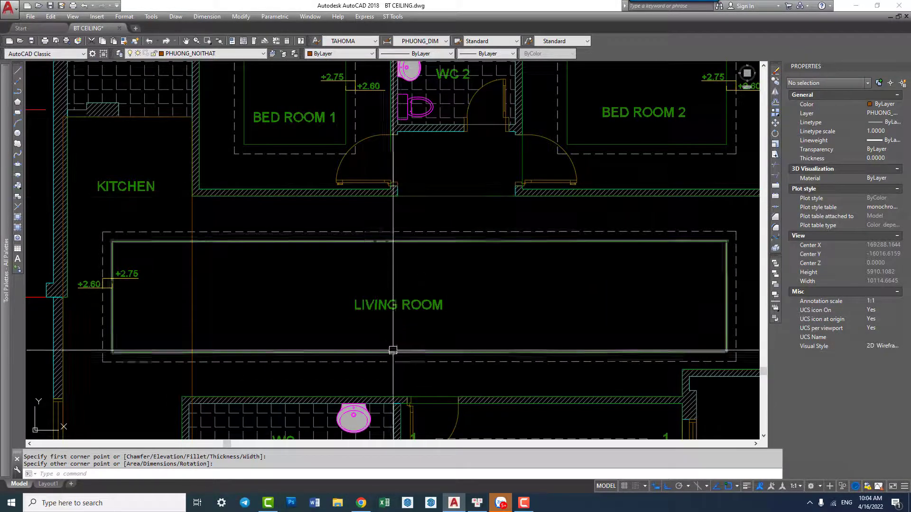
pyautogui.moveTo(178, 218); pyautogui.dragTo(242, 206, button='middle')
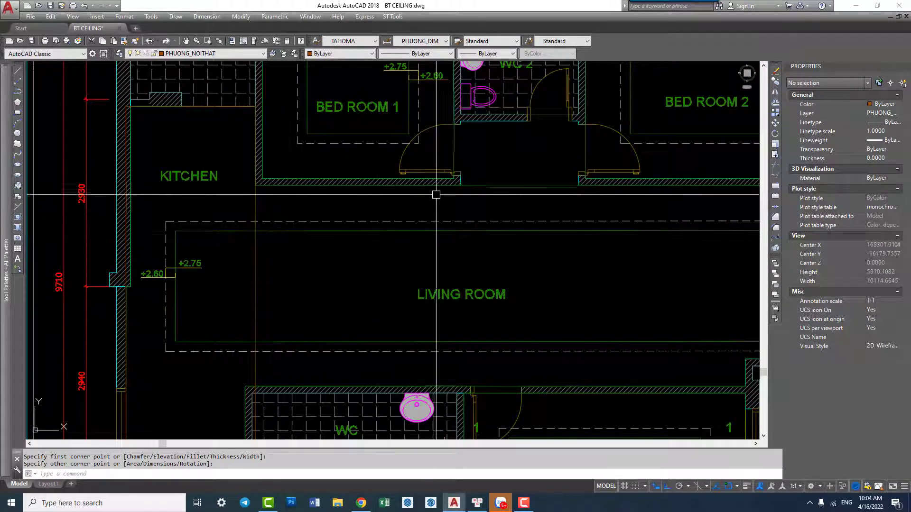
pyautogui.moveTo(488, 259); pyautogui.dragTo(408, 256, button='middle')
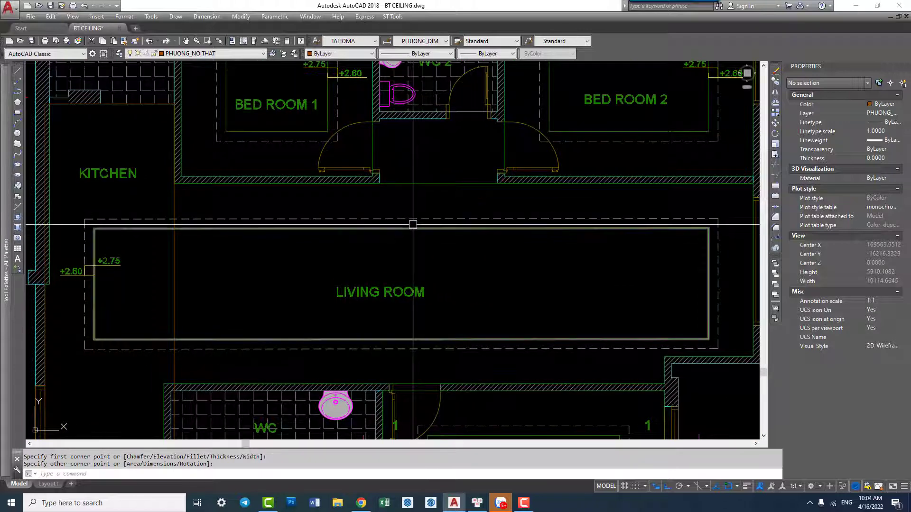
pyautogui.moveTo(358, 206); pyautogui.dragTo(366, 209, button='middle')
pyautogui.press('Return')
pyautogui.click(388, 185)
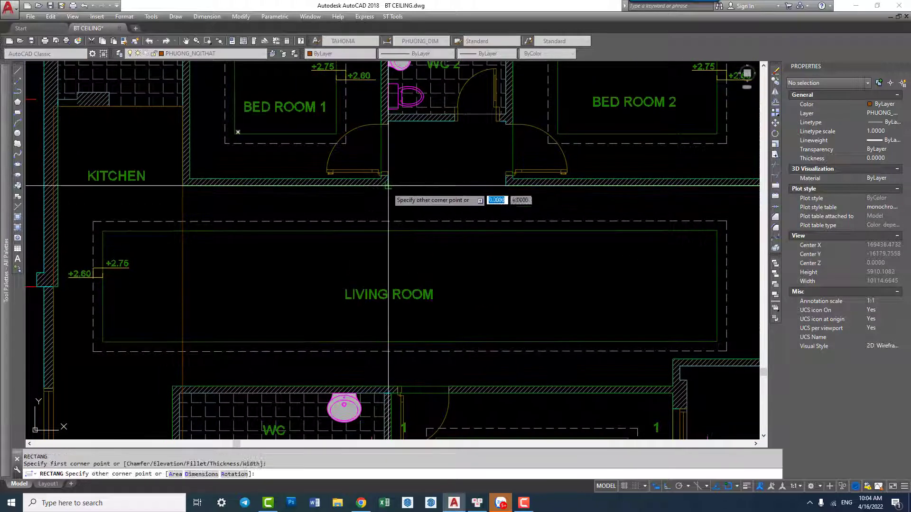
pyautogui.press('Escape')
pyautogui.moveTo(416, 249); pyautogui.dragTo(411, 246, button='middle')
pyautogui.click(410, 246)
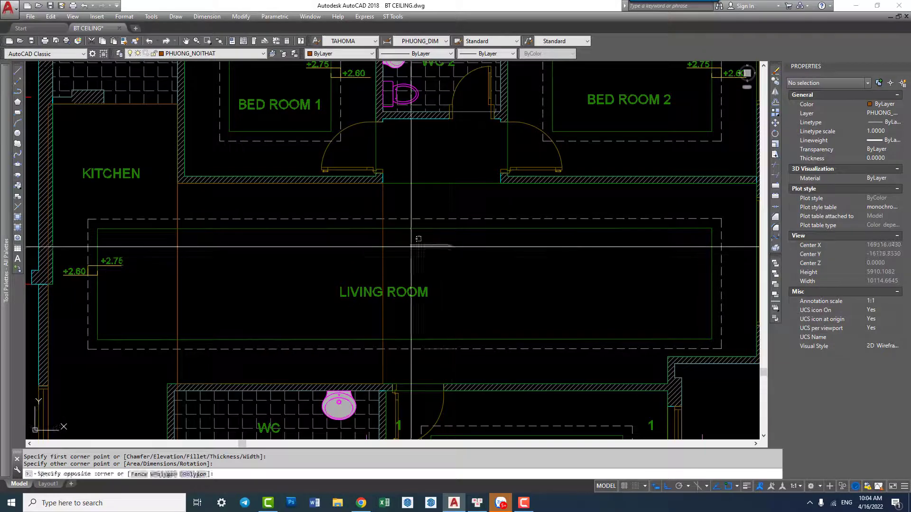
pyautogui.moveTo(258, 242); pyautogui.dragTo(439, 263, button='middle')
pyautogui.press('Escape')
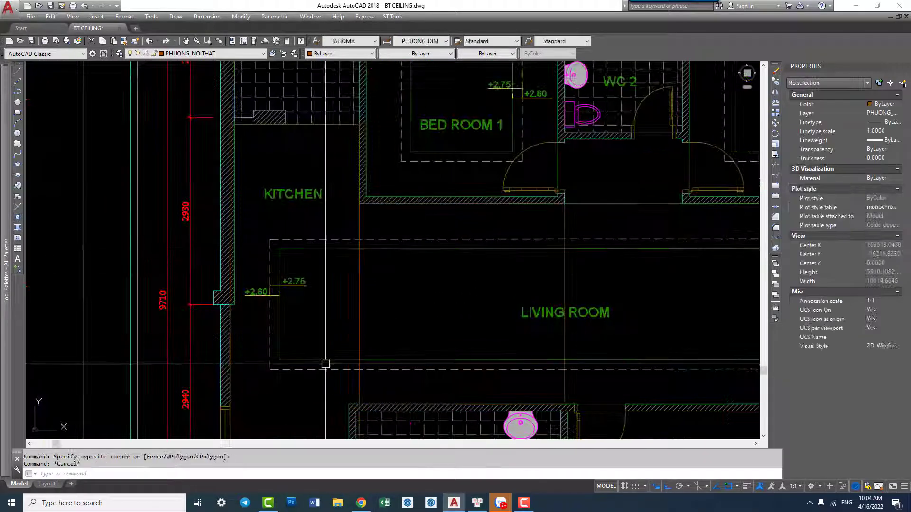
pyautogui.moveTo(325, 364); pyautogui.dragTo(238, 341, button='middle')
pyautogui.moveTo(399, 258); pyautogui.dragTo(480, 271, button='middle')
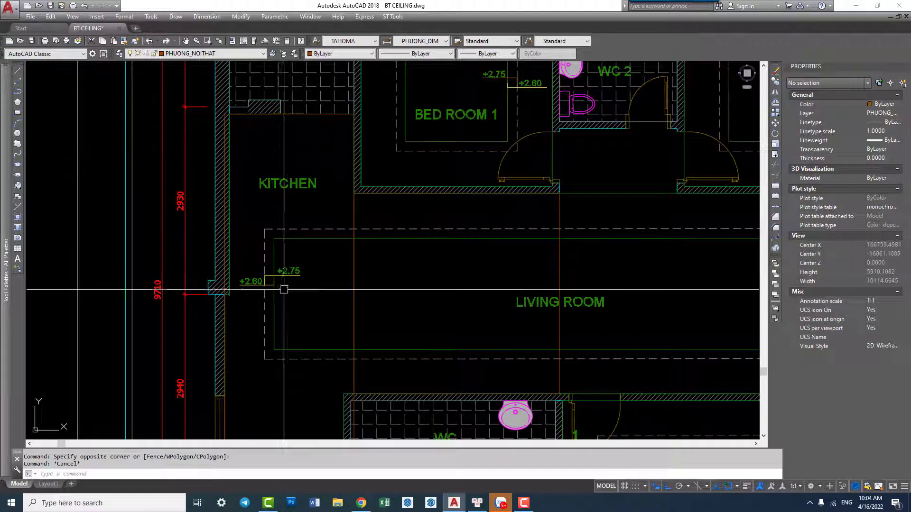
pyautogui.moveTo(284, 289); pyautogui.dragTo(251, 285, button='middle')
pyautogui.moveTo(417, 279); pyautogui.dragTo(377, 277, button='middle')
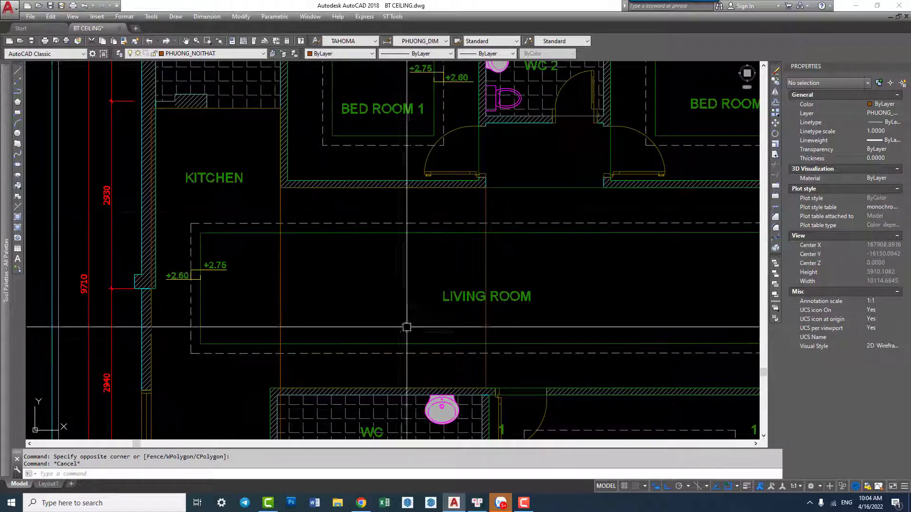
pyautogui.moveTo(437, 306)
pyautogui.mouseDown(button='middle')
pyautogui.moveTo(378, 307)
pyautogui.moveTo(325, 269)
pyautogui.mouseUp(button='middle')
pyautogui.moveTo(417, 266); pyautogui.dragTo(330, 263, button='middle')
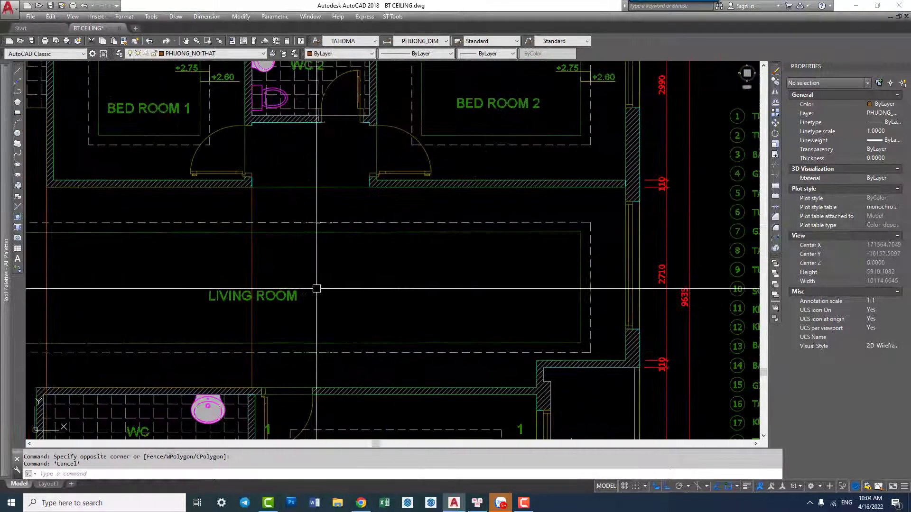
pyautogui.moveTo(422, 210); pyautogui.dragTo(383, 207, button='middle')
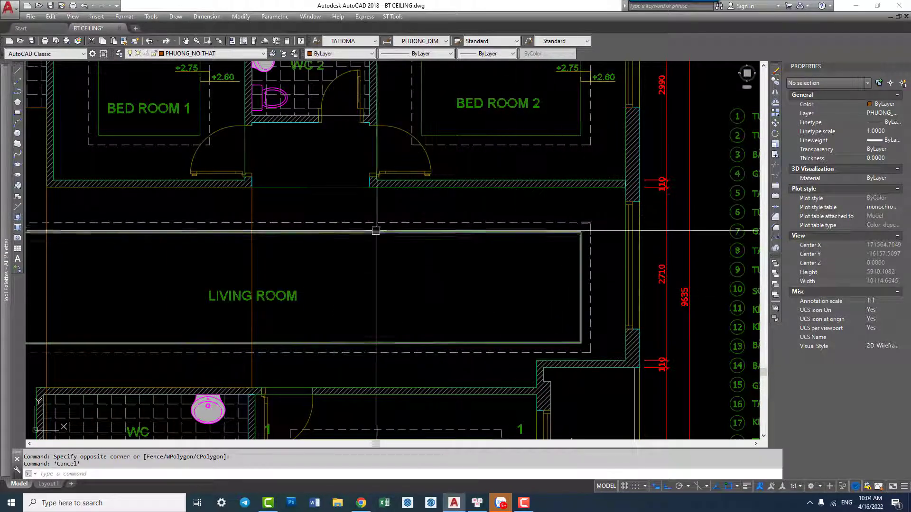
pyautogui.moveTo(32, 211); pyautogui.dragTo(218, 208, button='middle')
# - Select the two kitchen and living-room polylines and erase them
pyautogui.scroll(-3, 184, 214)
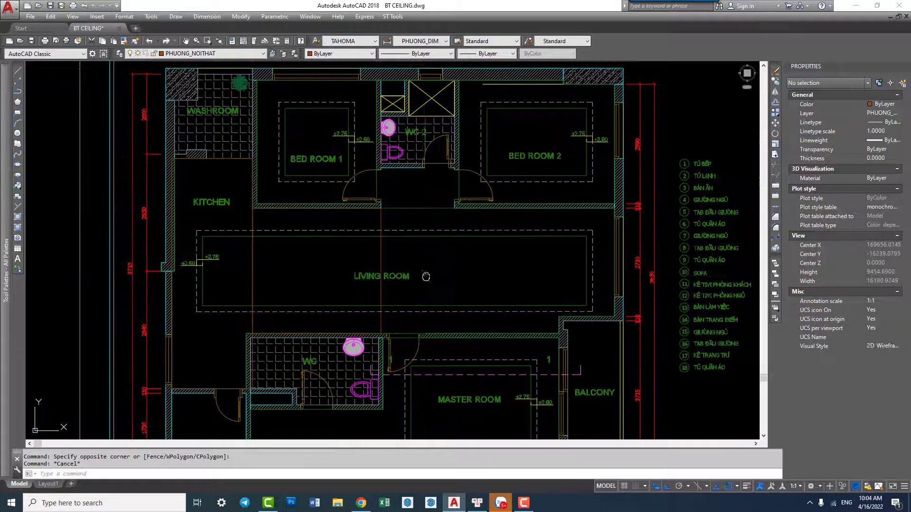
pyautogui.moveTo(266, 260); pyautogui.dragTo(241, 259)
pyautogui.write('E')
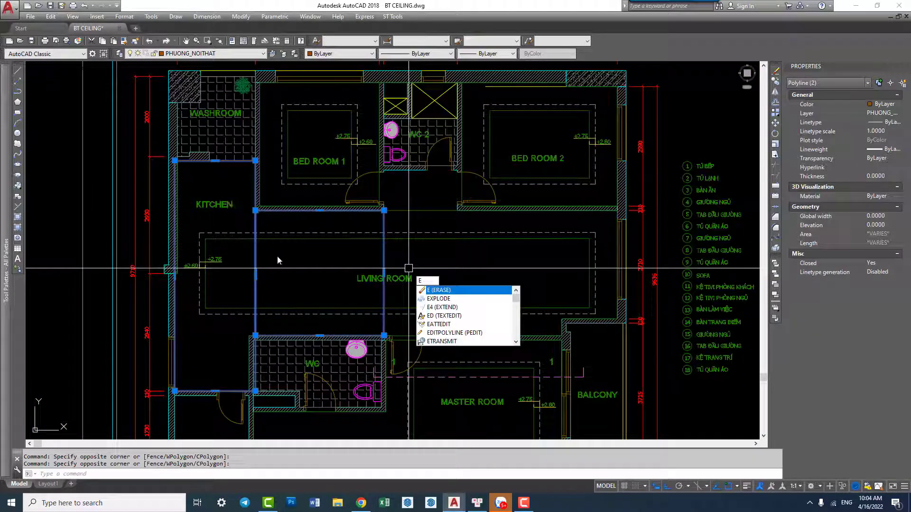
pyautogui.click(309, 245)
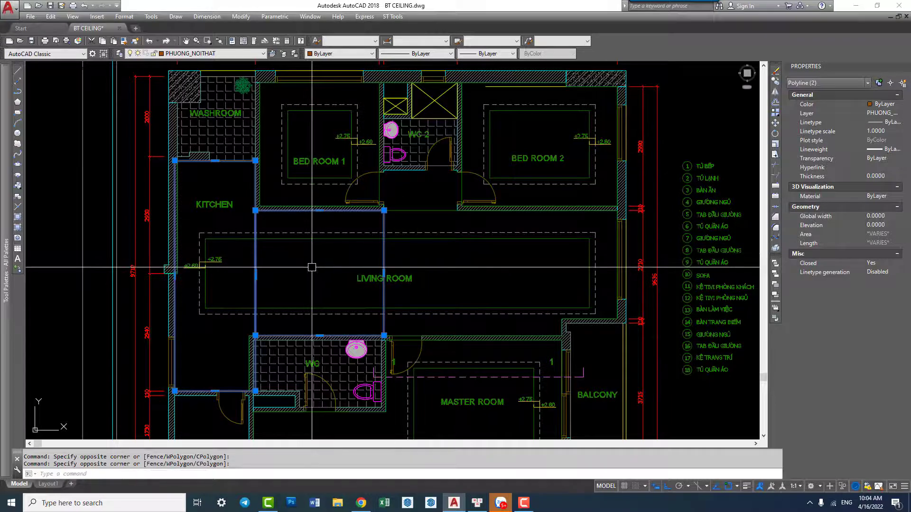
pyautogui.write('e')
pyautogui.press('Return')
# - Pan and zoom to bring the living room and Master Room into view
pyautogui.moveTo(299, 261); pyautogui.dragTo(328, 260, button='middle')
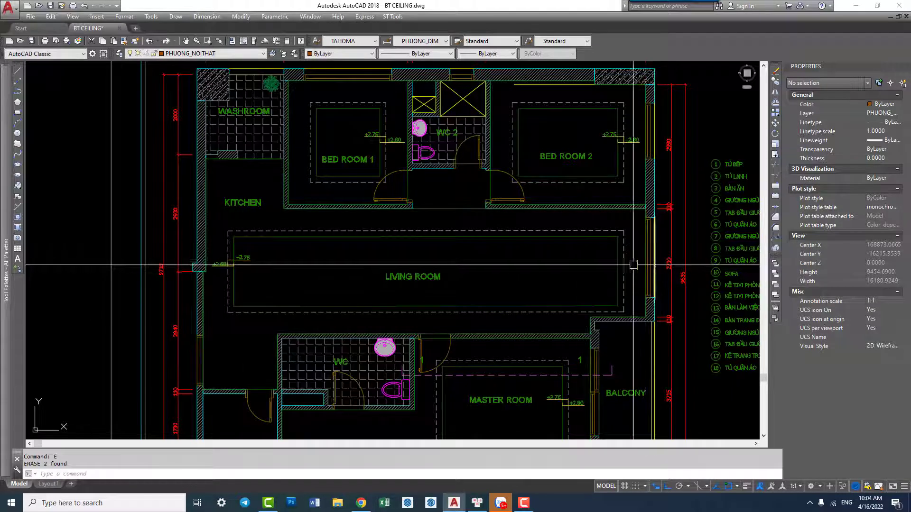
pyautogui.moveTo(597, 255); pyautogui.dragTo(518, 253, button='middle')
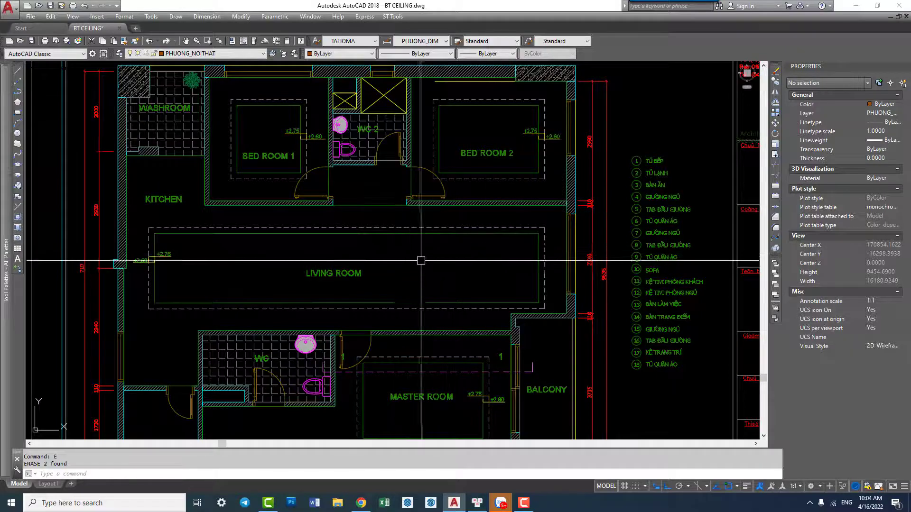
pyautogui.moveTo(420, 260); pyautogui.dragTo(480, 265, button='middle')
pyautogui.moveTo(349, 271); pyautogui.dragTo(390, 272, button='middle')
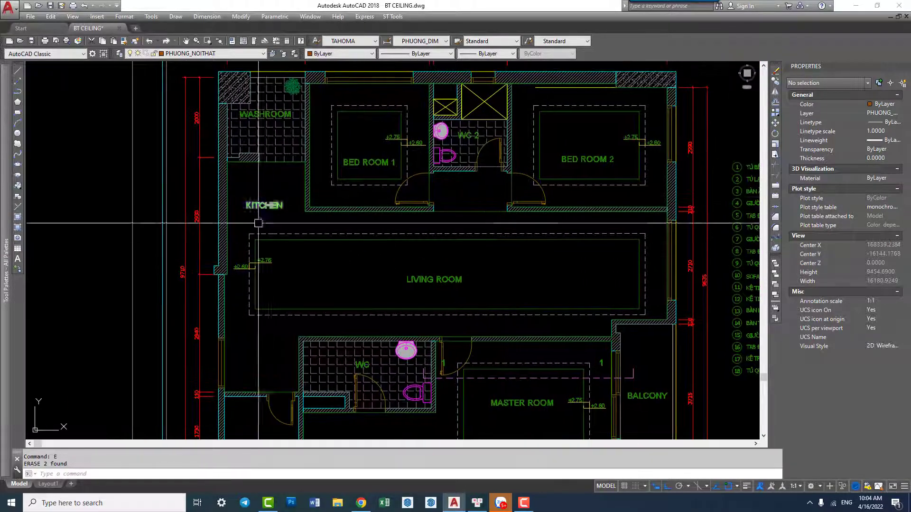
pyautogui.scroll(2, 282, 280)
pyautogui.scroll(-2, 300, 278)
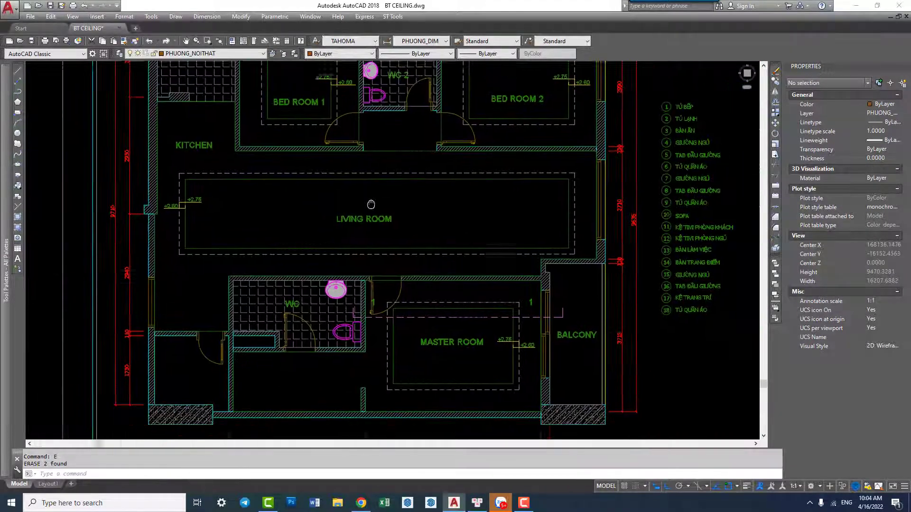
pyautogui.moveTo(456, 313); pyautogui.dragTo(403, 262, button='middle')
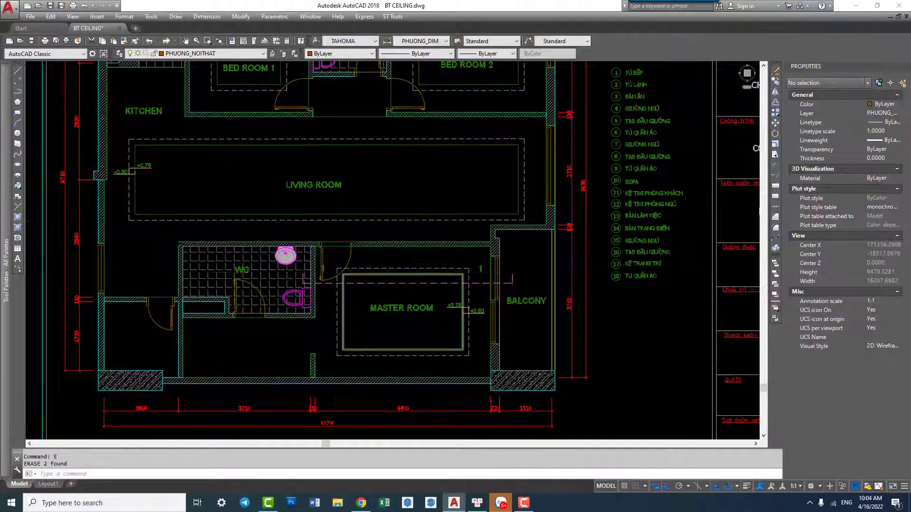
pyautogui.scroll(4, 316, 264)
# - Move the '1' elevation label from beside the WC door into the WC
pyautogui.click(306, 260)
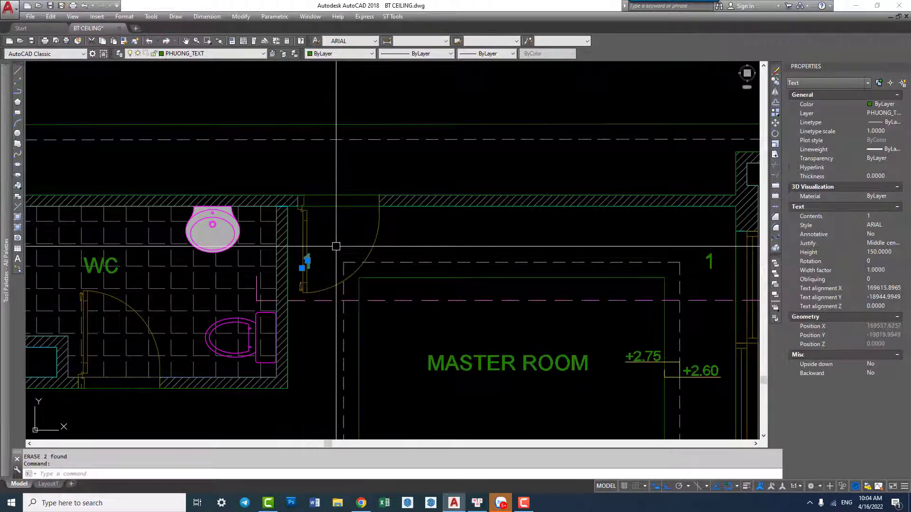
pyautogui.write('m')
pyautogui.press('Return')
pyautogui.click(374, 233)
pyautogui.click(328, 229)
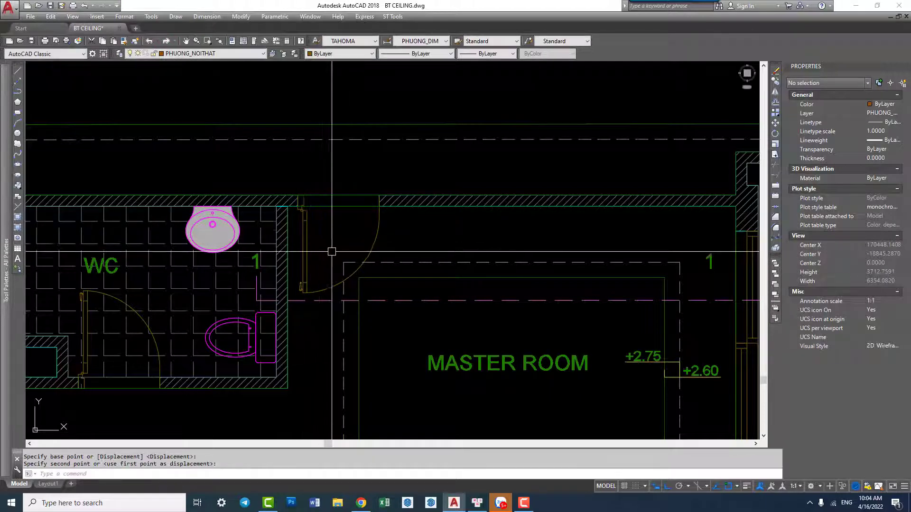
pyautogui.press('Return')
pyautogui.press('Escape')
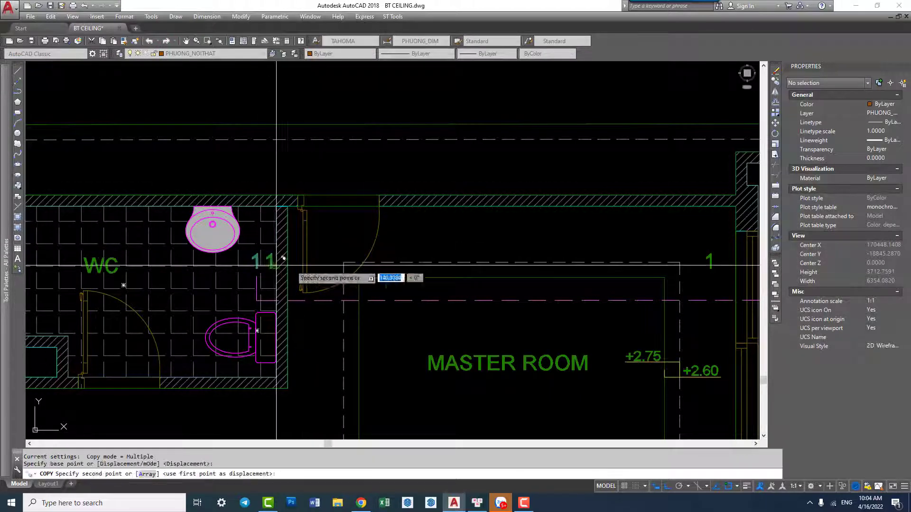
# - Erase the extra copied '1' label by the balcony, leaving one there
pyautogui.moveTo(524, 271); pyautogui.dragTo(279, 275, button='middle')
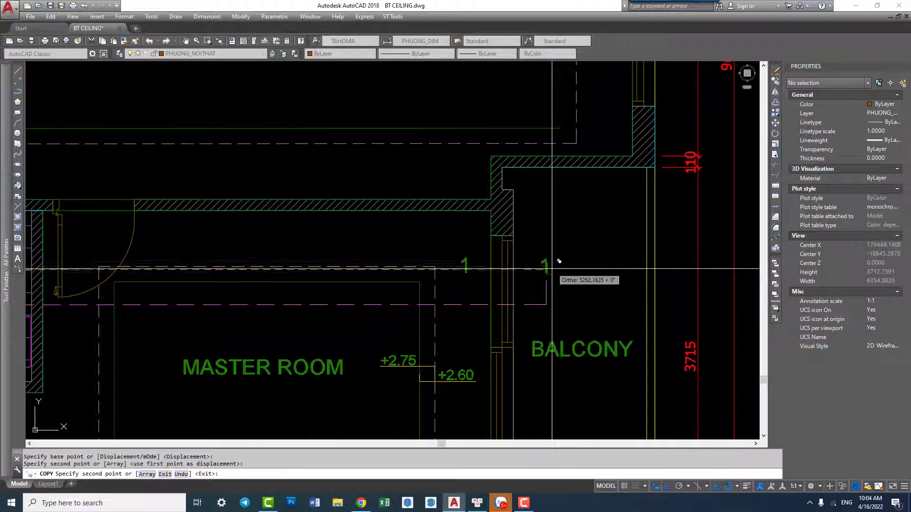
pyautogui.scroll(-2, 546, 268)
pyautogui.press('Escape')
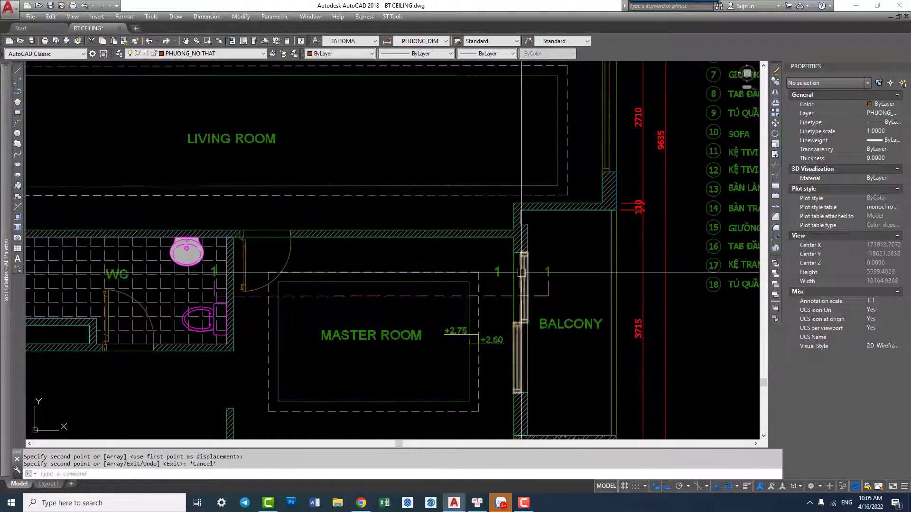
pyautogui.click(497, 272)
pyautogui.write('e')
pyautogui.press('Return')
# - Pan out to the full plan, then over to WC 2 and Bed Room 2
pyautogui.moveTo(504, 299)
pyautogui.mouseDown(button='middle')
pyautogui.moveTo(515, 260)
pyautogui.moveTo(688, 263)
pyautogui.mouseUp(button='middle')
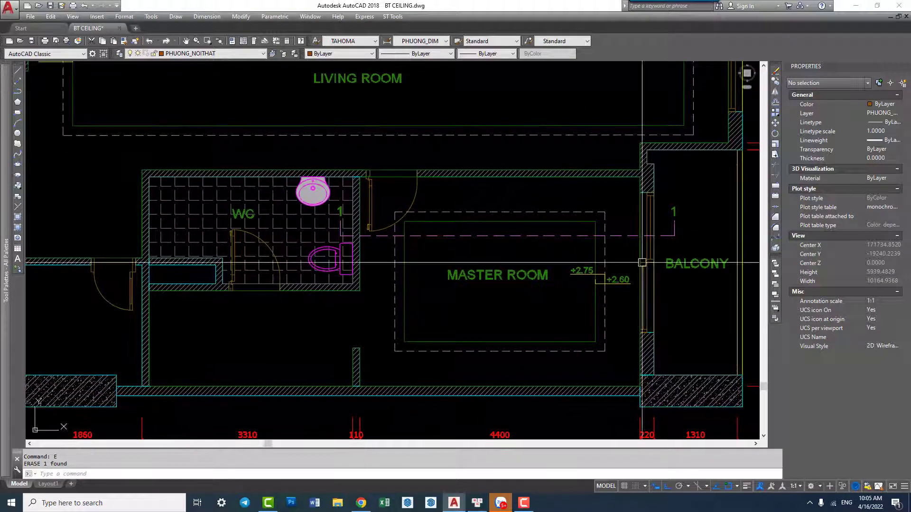
pyautogui.scroll(-2, 688, 262)
pyautogui.moveTo(541, 258)
pyautogui.mouseDown(button='middle')
pyautogui.moveTo(520, 296)
pyautogui.moveTo(521, 374)
pyautogui.moveTo(478, 380)
pyautogui.mouseUp(button='middle')
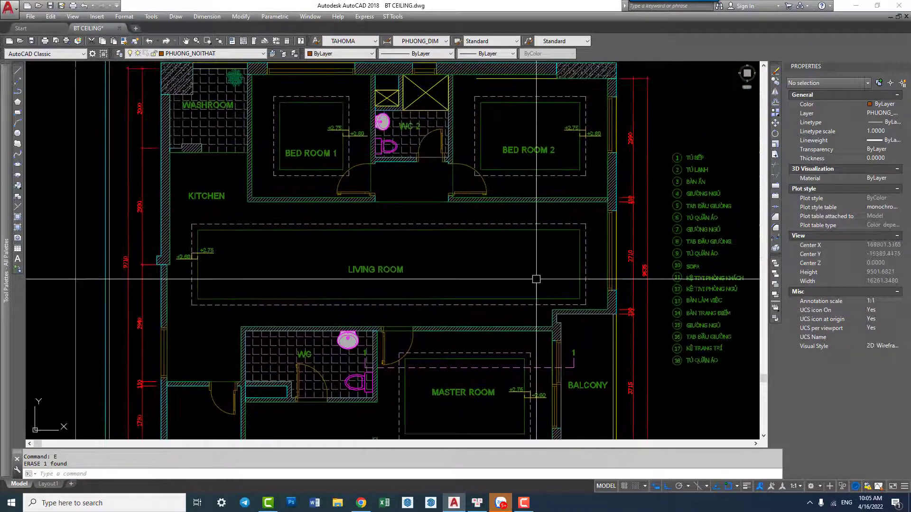
pyautogui.moveTo(424, 250); pyautogui.dragTo(399, 311, button='middle')
pyautogui.scroll(4, 485, 187)
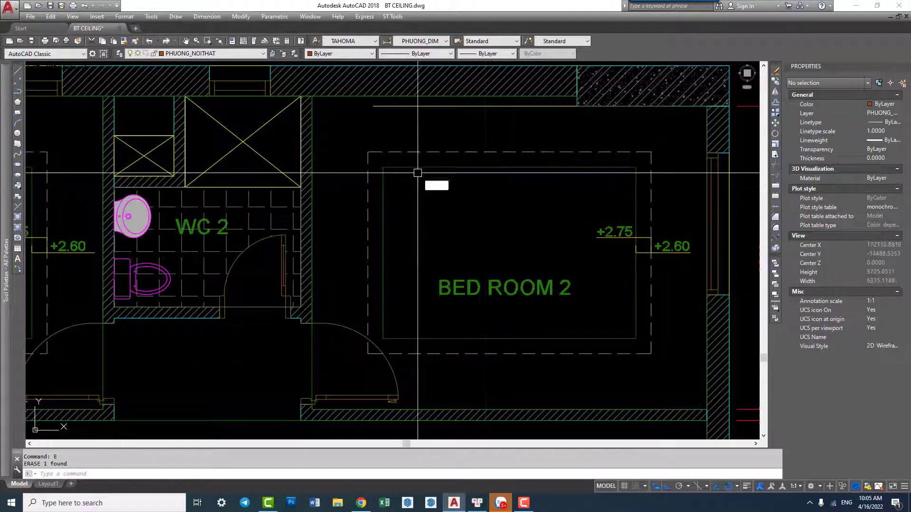
# - Add a 700 linear dimension from Bed Room 2's ceiling edge to the wall
pyautogui.write('dli')
pyautogui.press('Return')
pyautogui.click(424, 80)
pyautogui.click(423, 152)
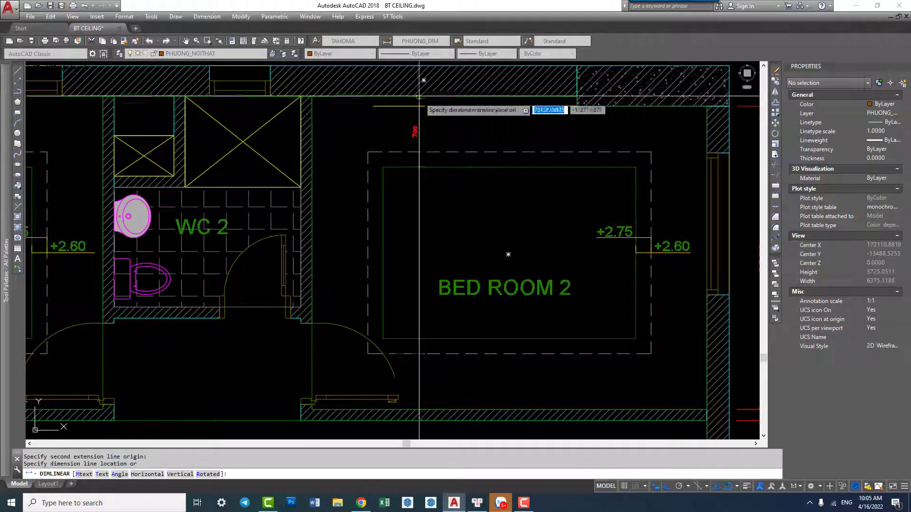
pyautogui.click(437, 128)
pyautogui.moveTo(470, 190); pyautogui.dragTo(443, 153, button='middle')
# - Continue the vertical chain from the 700 dimension with 1690 and 700 down the room
pyautogui.write('dco')
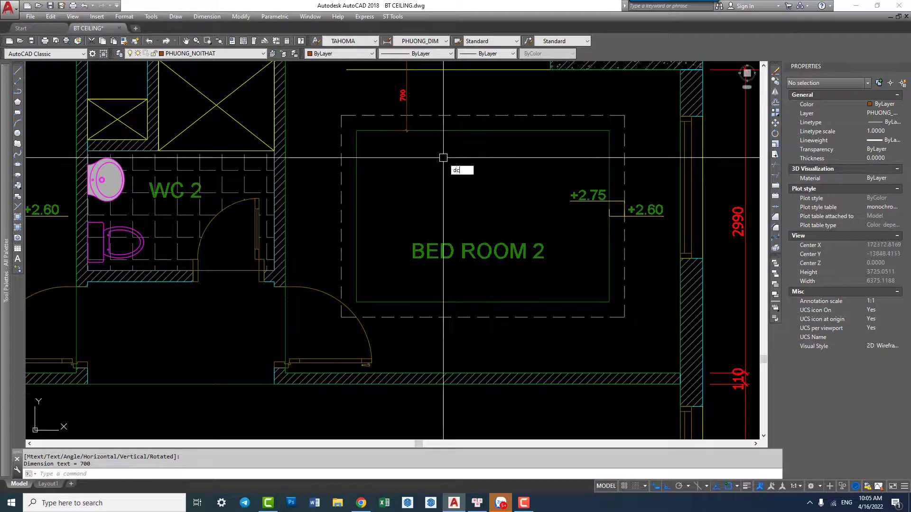
pyautogui.press('Return')
pyautogui.press('Return')
pyautogui.click(393, 138)
pyautogui.click(391, 302)
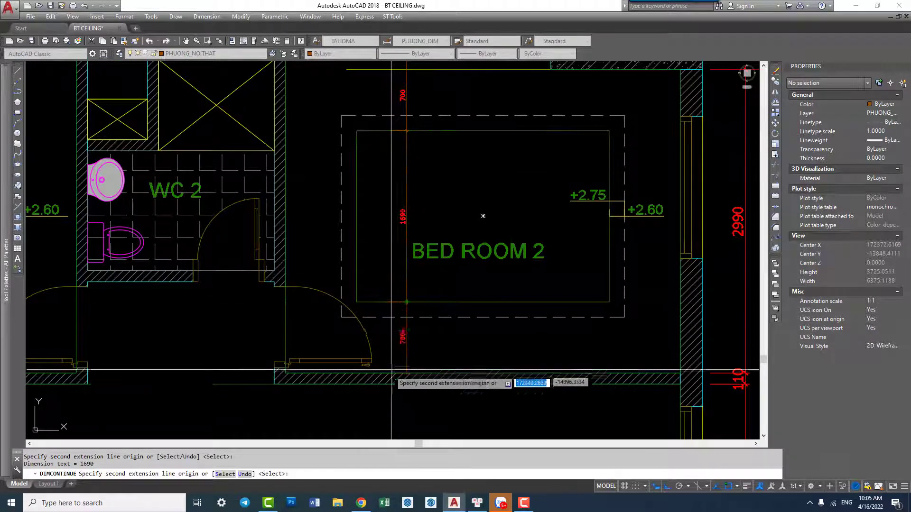
pyautogui.click(390, 374)
pyautogui.press('Escape')
pyautogui.click(434, 303)
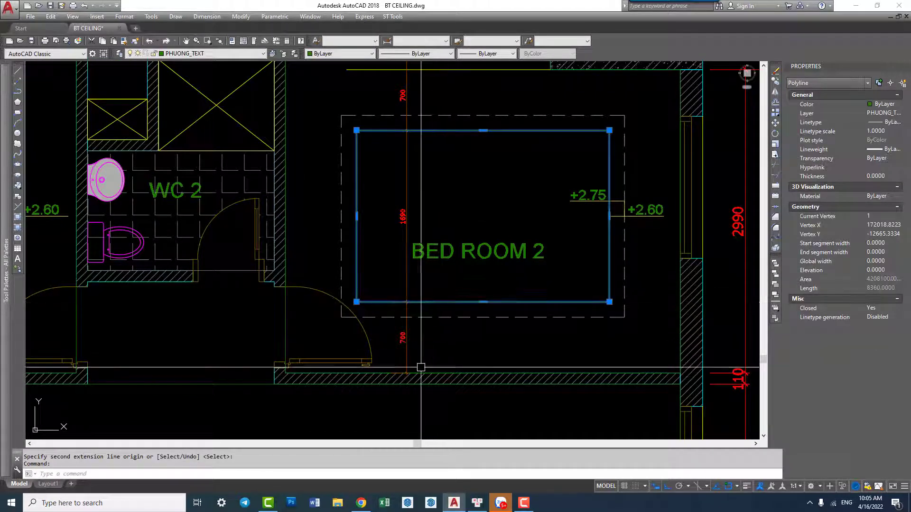
pyautogui.scroll(1, 421, 368)
pyautogui.press('Escape')
pyautogui.scroll(-3, 417, 372)
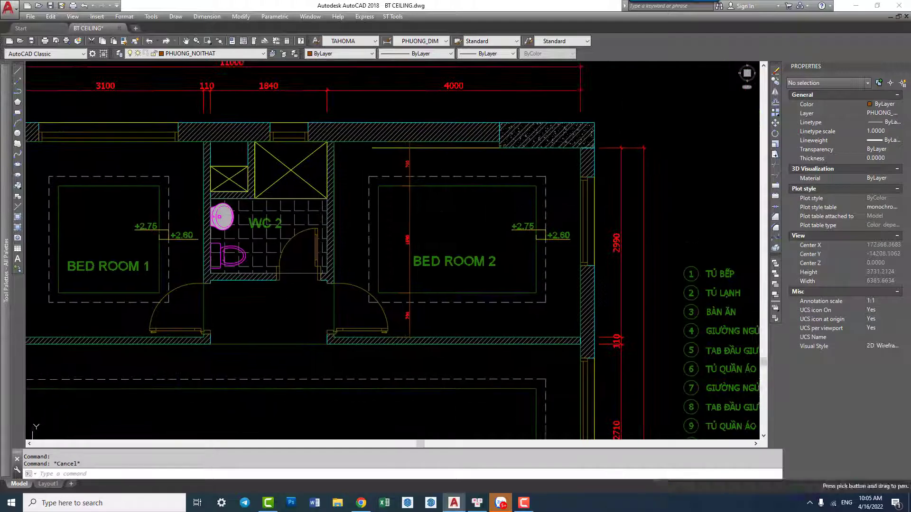
pyautogui.middleClick(554, 211)
# - Try a linear dimension along the ceiling outline's top edge, cancelling the misplaced attempts
pyautogui.write('d')
pyautogui.press('Return')
pyautogui.scroll(2, 579, 197)
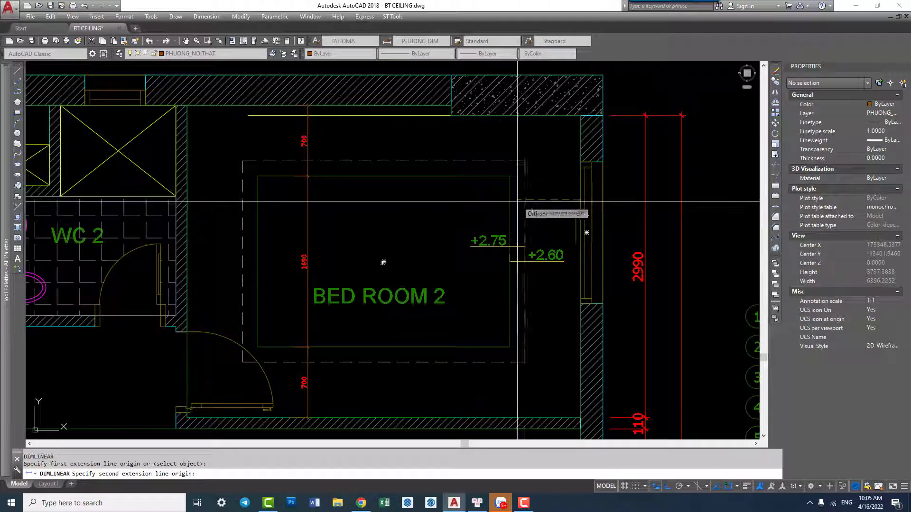
pyautogui.click(517, 201)
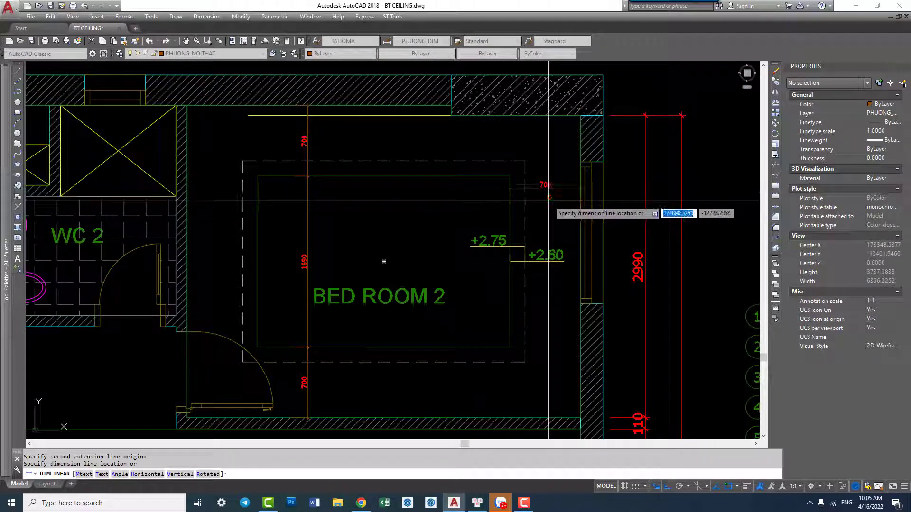
pyautogui.press('Escape')
pyautogui.press('Return')
pyautogui.click(581, 181)
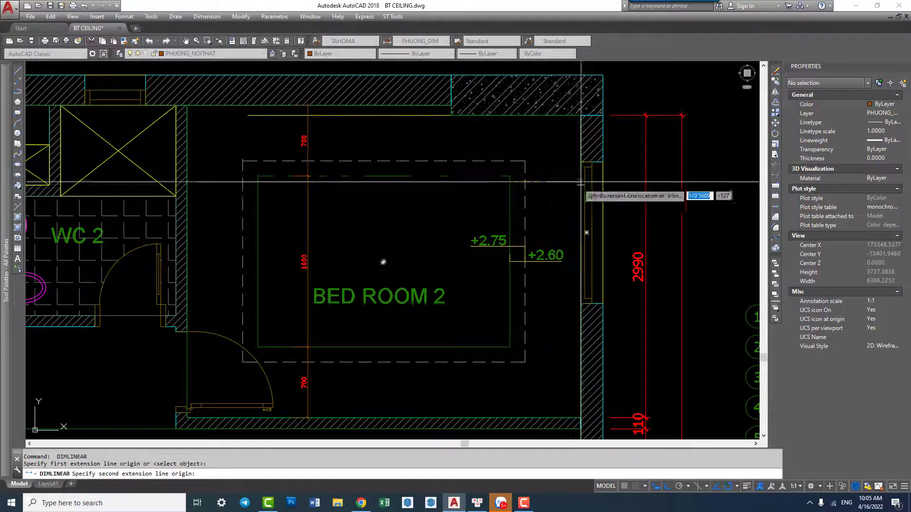
pyautogui.press('Escape')
# - Continue the horizontal chain with the left 700 segment, completing 700/2490/700 across
pyautogui.write('dc')
pyautogui.press('Return')
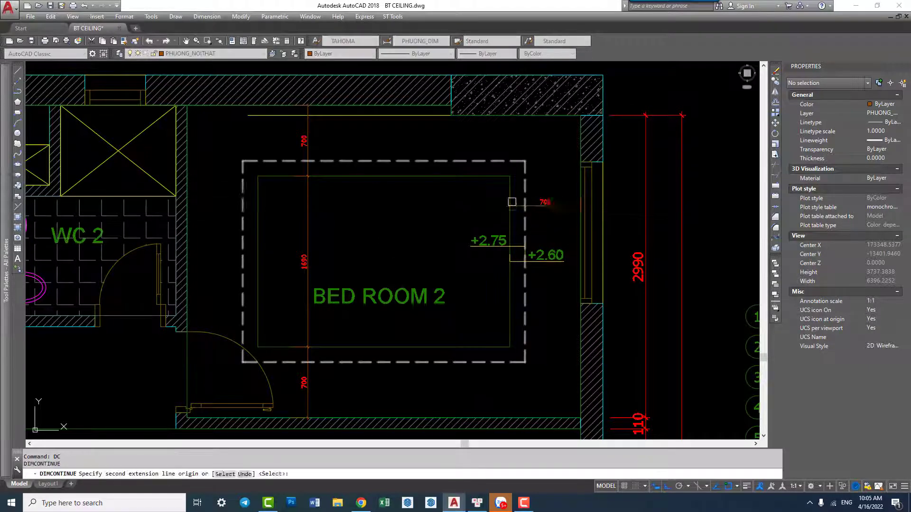
pyautogui.press('Return')
pyautogui.click(512, 201)
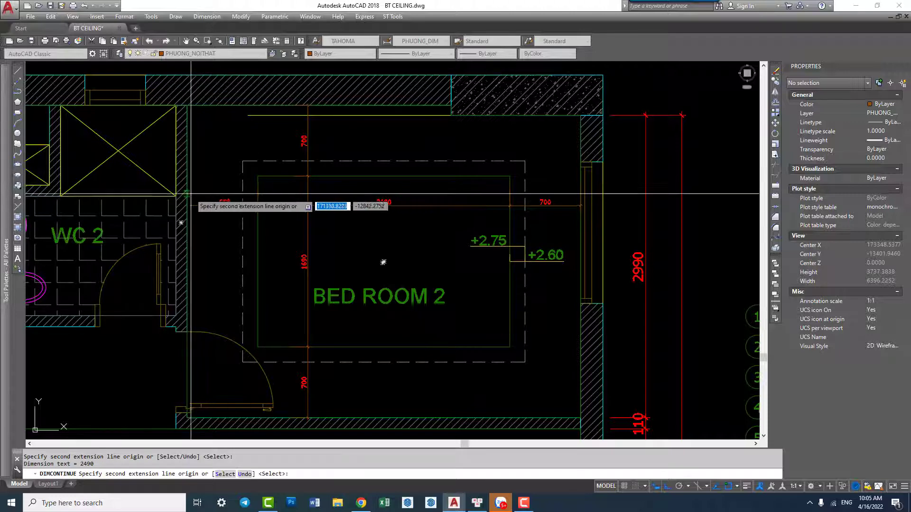
pyautogui.click(191, 194)
pyautogui.press('Escape')
pyautogui.moveTo(415, 237); pyautogui.dragTo(420, 240, button='middle')
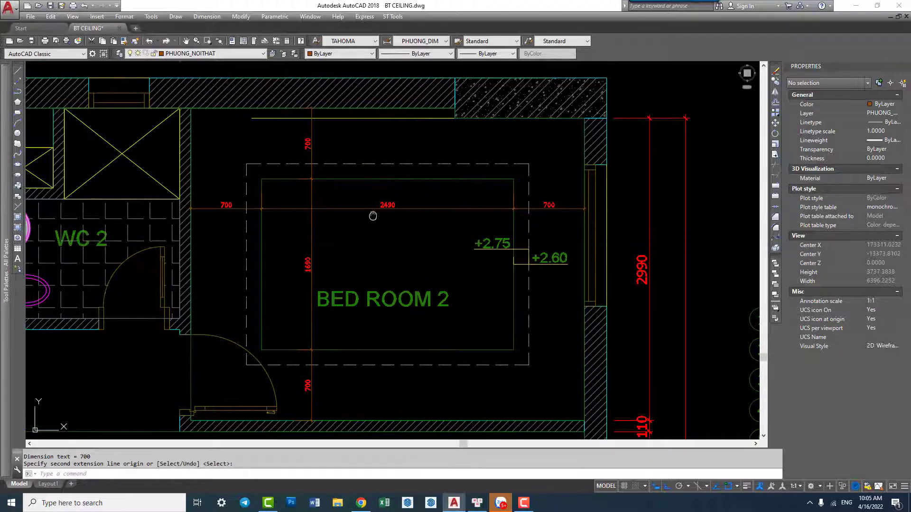
pyautogui.moveTo(373, 216); pyautogui.dragTo(344, 216, button='middle')
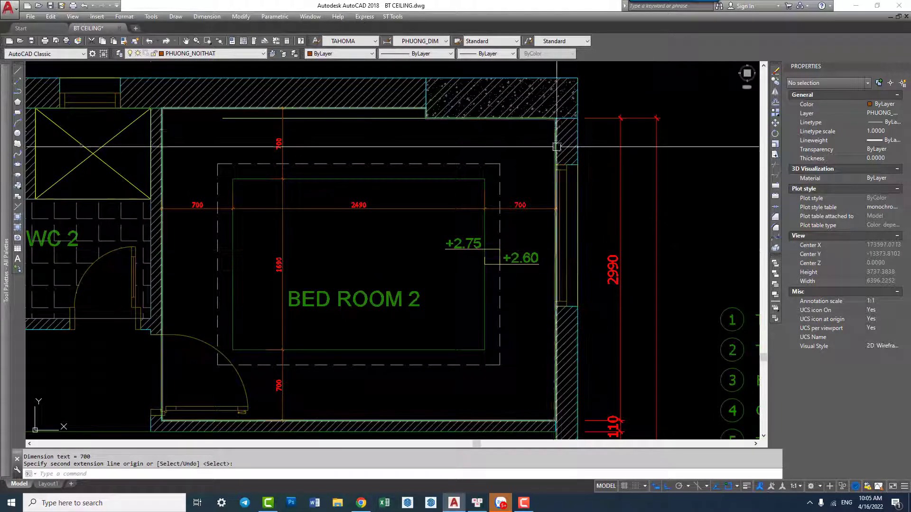
pyautogui.scroll(2, 544, 186)
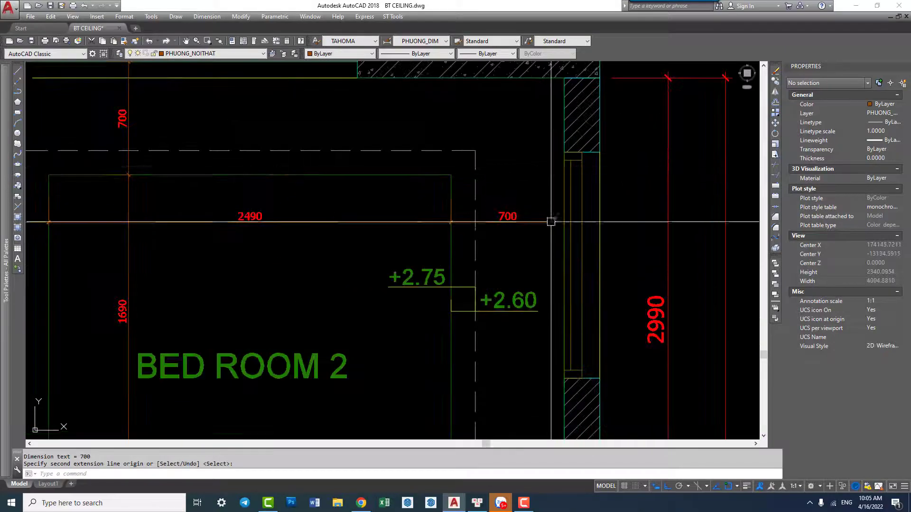
pyautogui.scroll(-2, 548, 287)
pyautogui.moveTo(550, 190); pyautogui.dragTo(543, 133, button='middle')
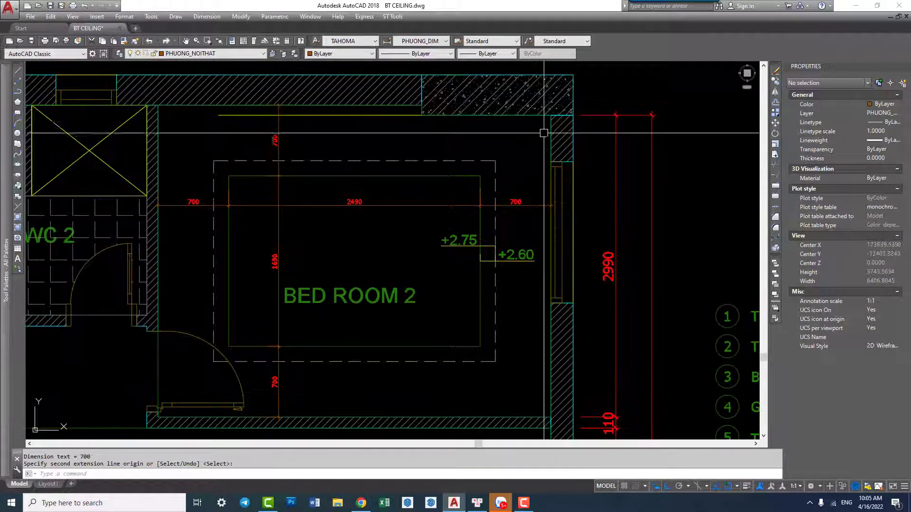
pyautogui.scroll(-3, 538, 347)
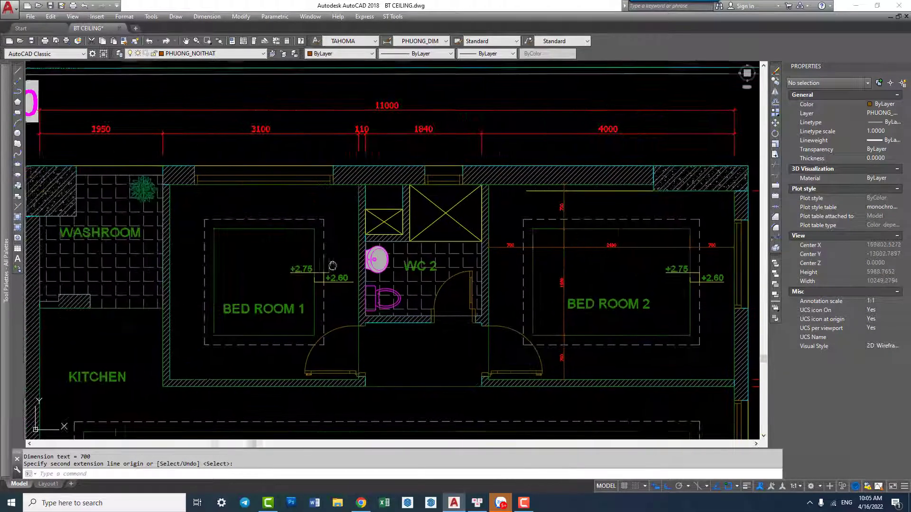
pyautogui.moveTo(224, 201); pyautogui.dragTo(265, 195, button='middle')
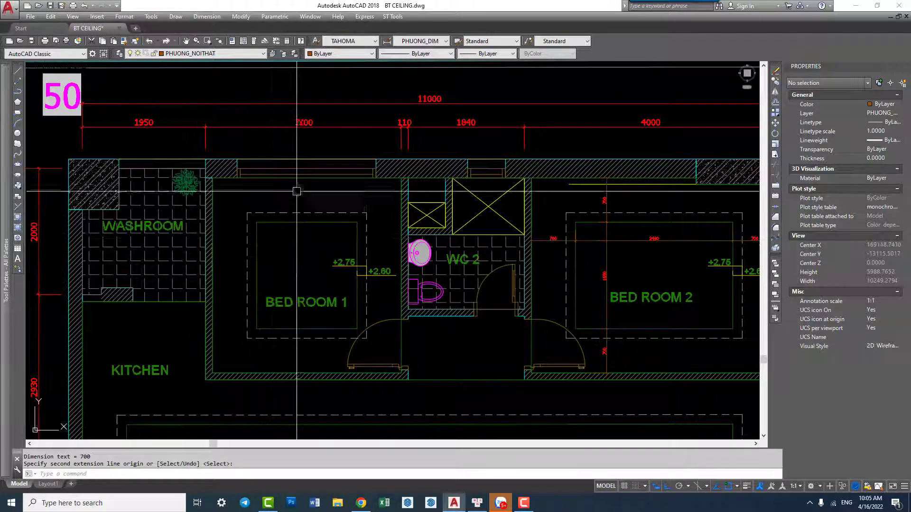
pyautogui.scroll(4, 244, 195)
pyautogui.moveTo(166, 189); pyautogui.dragTo(183, 194, button='middle')
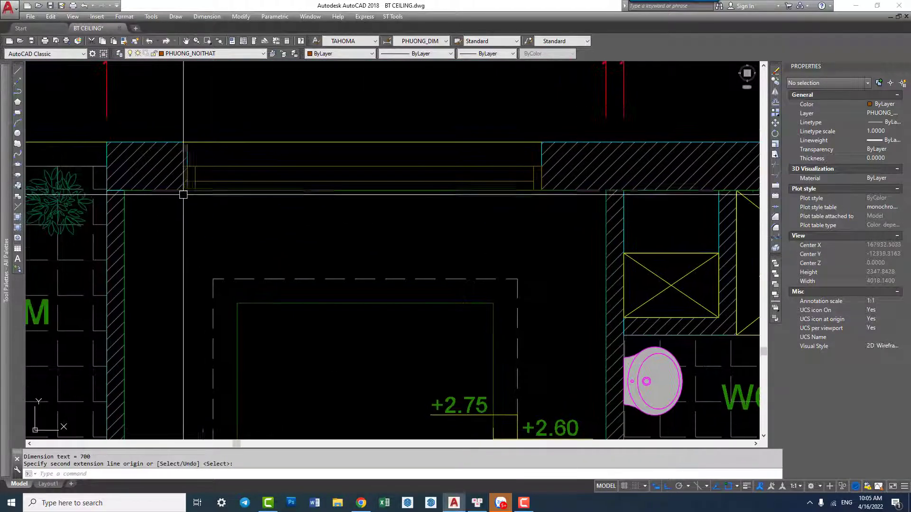
pyautogui.scroll(-2, 318, 214)
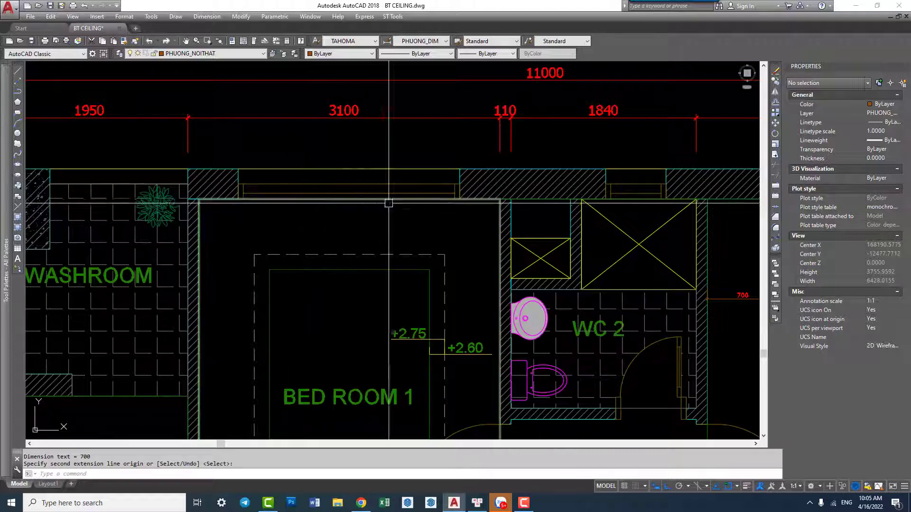
pyautogui.scroll(-2, 459, 206)
pyautogui.moveTo(460, 326)
pyautogui.mouseDown(button='middle')
pyautogui.moveTo(417, 234)
pyautogui.moveTo(416, 210)
pyautogui.mouseUp(button='middle')
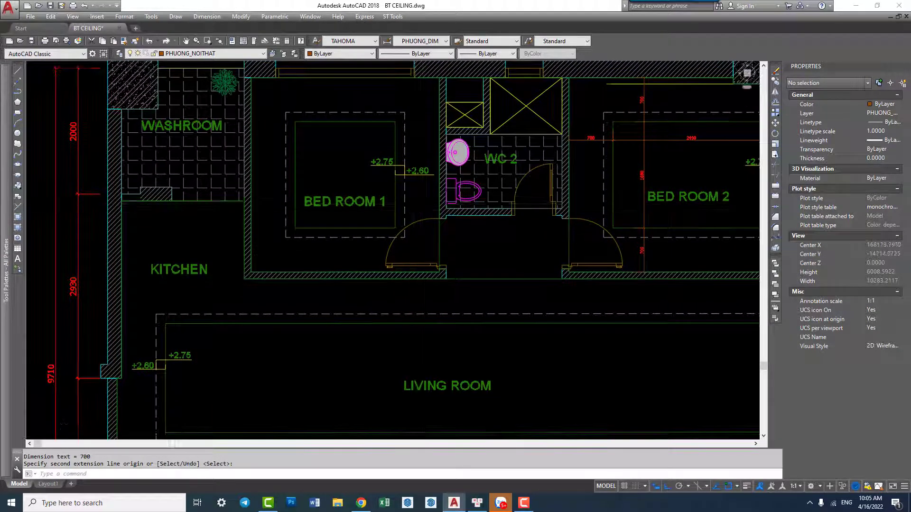
pyautogui.scroll(-2, 400, 182)
pyautogui.scroll(-2, 399, 182)
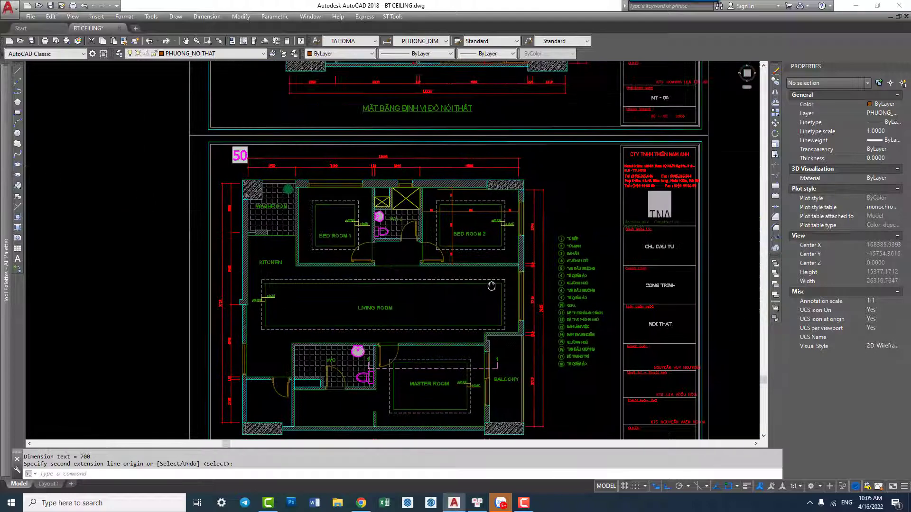
pyautogui.moveTo(491, 277)
pyautogui.mouseDown(button='middle')
pyautogui.moveTo(488, 232)
pyautogui.moveTo(487, 241)
pyautogui.mouseUp(button='middle')
pyautogui.scroll(-2, 487, 232)
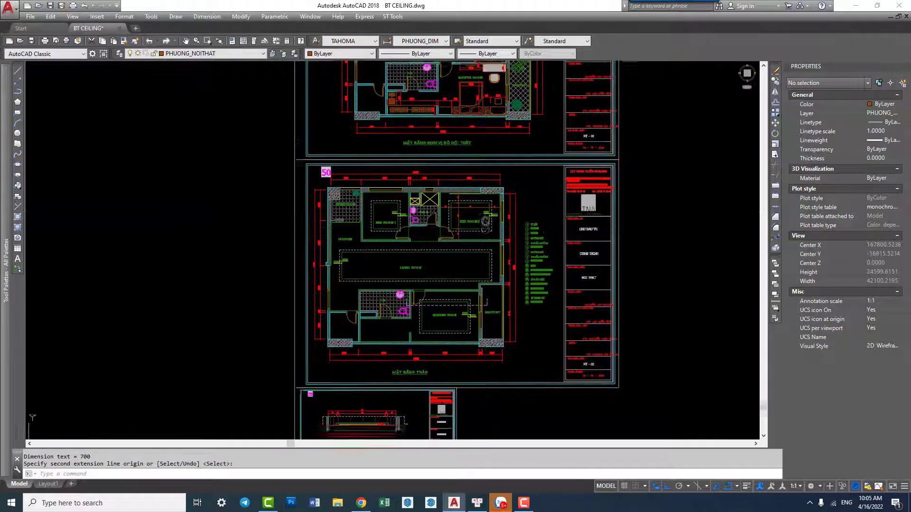
pyautogui.scroll(2, 433, 246)
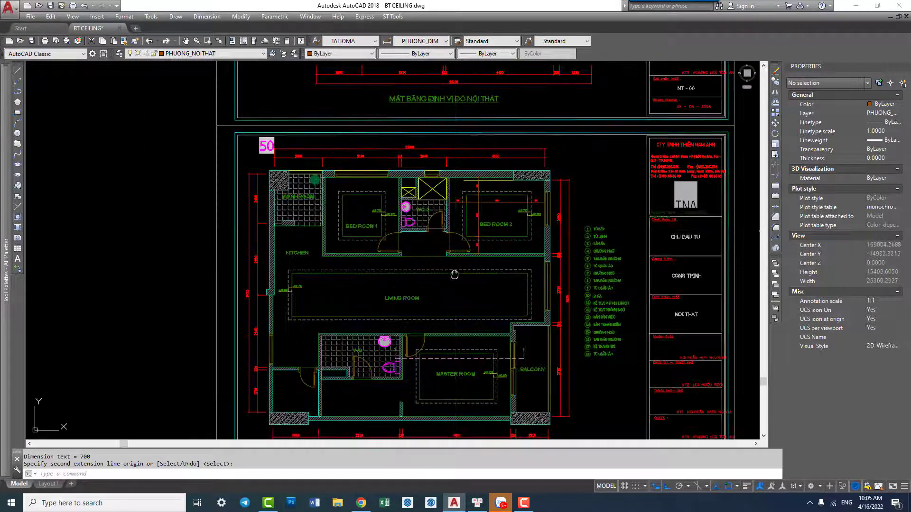
pyautogui.moveTo(454, 274); pyautogui.dragTo(462, 243, button='middle')
pyautogui.scroll(5, 494, 167)
pyautogui.scroll(1, 532, 177)
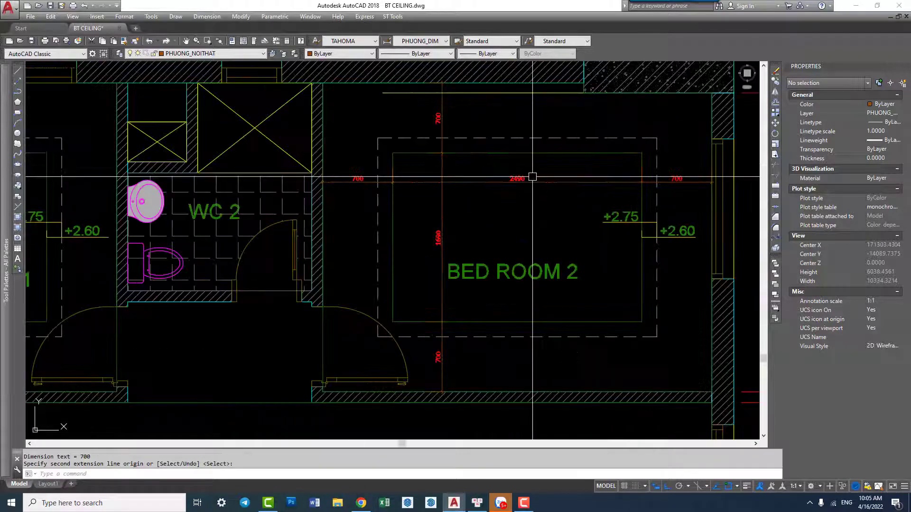
pyautogui.click(536, 180)
pyautogui.moveTo(519, 184); pyautogui.dragTo(482, 209, button='middle')
pyautogui.write('layiso')
pyautogui.press('Return')
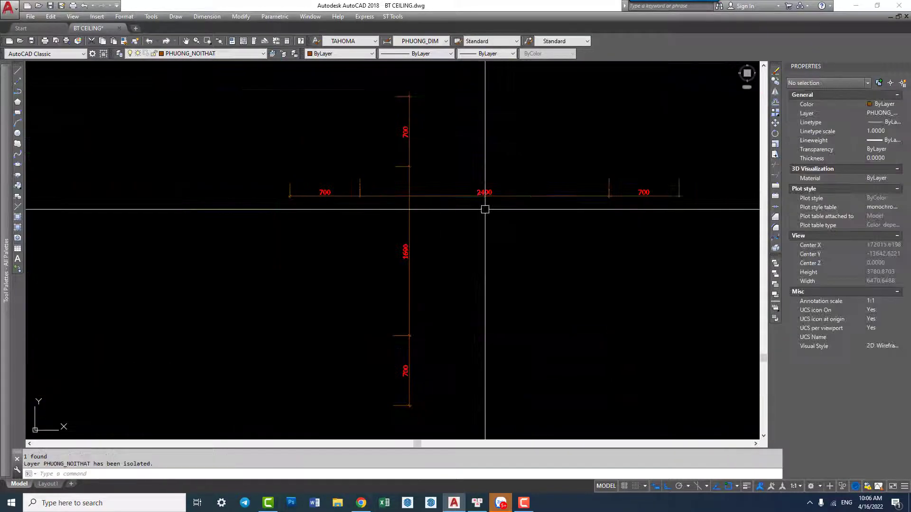
pyautogui.press('Return')
pyautogui.scroll(-5, 485, 209)
pyautogui.press('Escape')
pyautogui.click(481, 218)
pyautogui.click(407, 163)
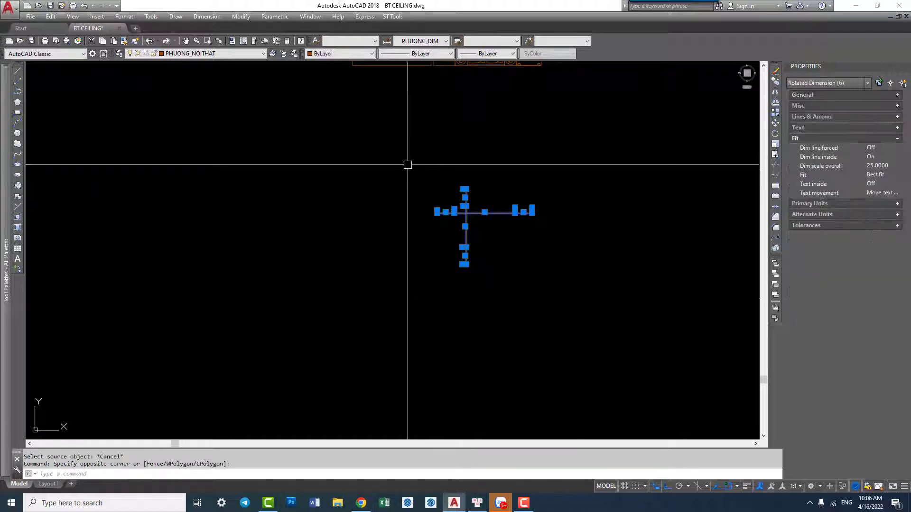
pyautogui.press('Escape')
pyautogui.write('layon')
pyautogui.press('Return')
pyautogui.scroll(4, 482, 205)
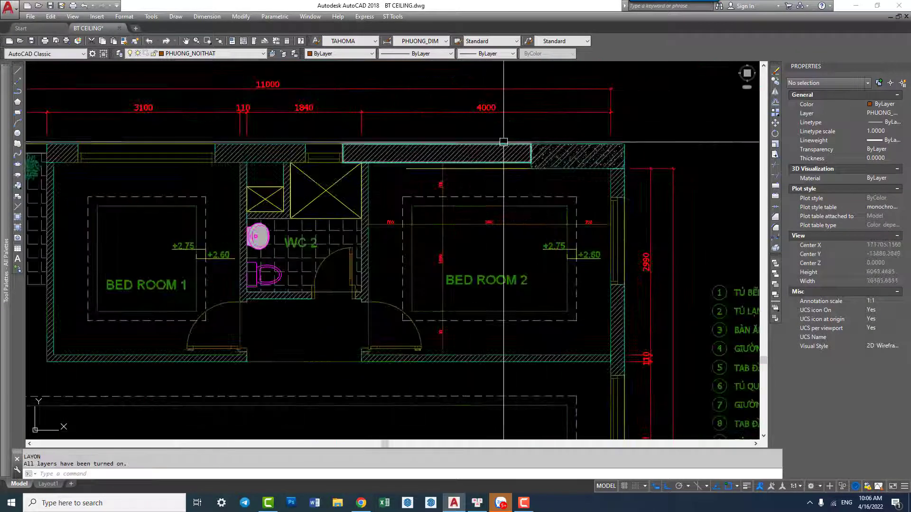
pyautogui.click(499, 127)
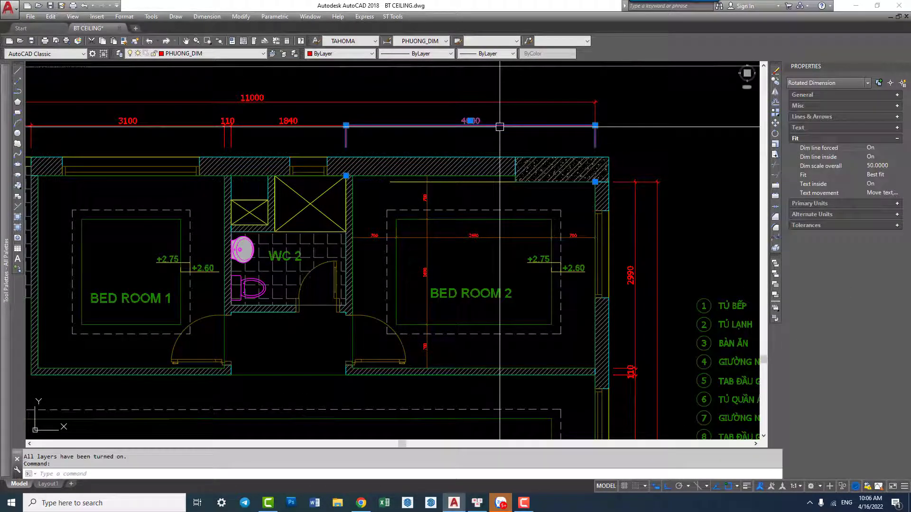
pyautogui.scroll(-4, 469, 146)
pyautogui.moveTo(434, 250); pyautogui.dragTo(457, 195, button='middle')
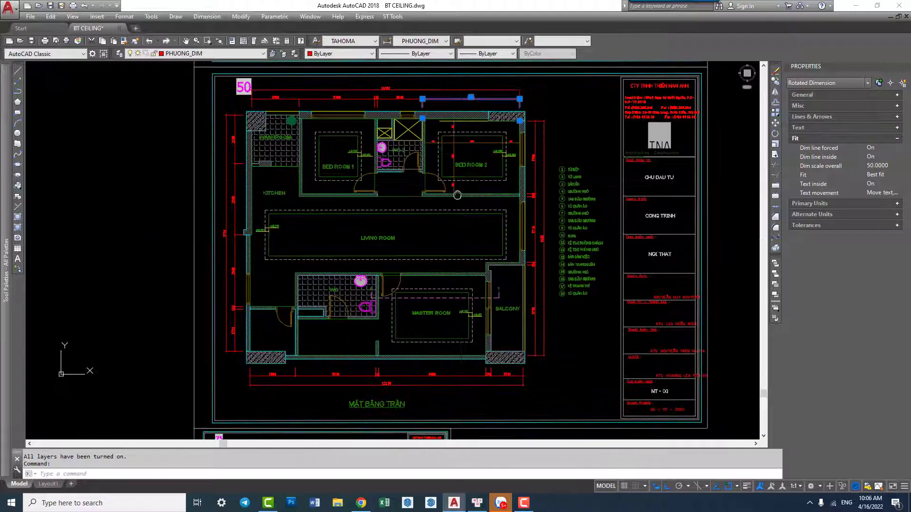
pyautogui.press('Escape')
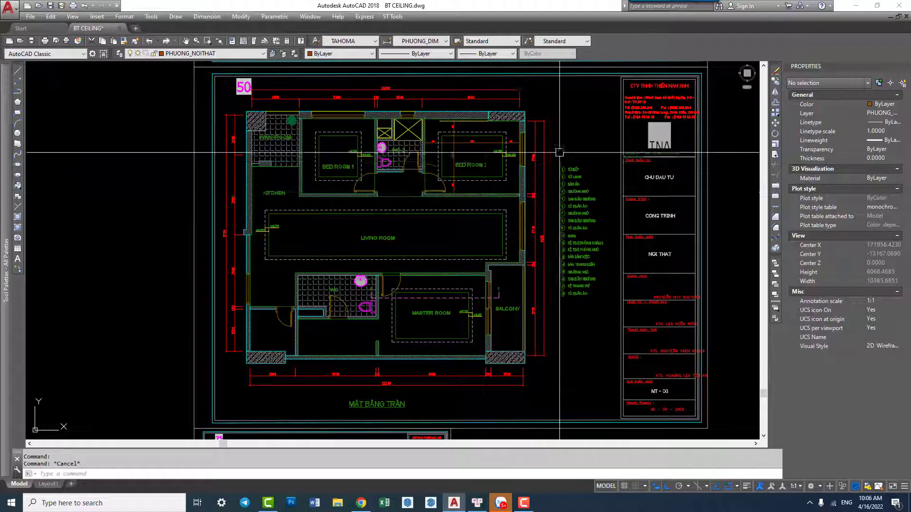
# - Erase the legend's 18 text items and its numbered circles beside the ceiling plan
pyautogui.click(554, 162)
pyautogui.click(611, 304)
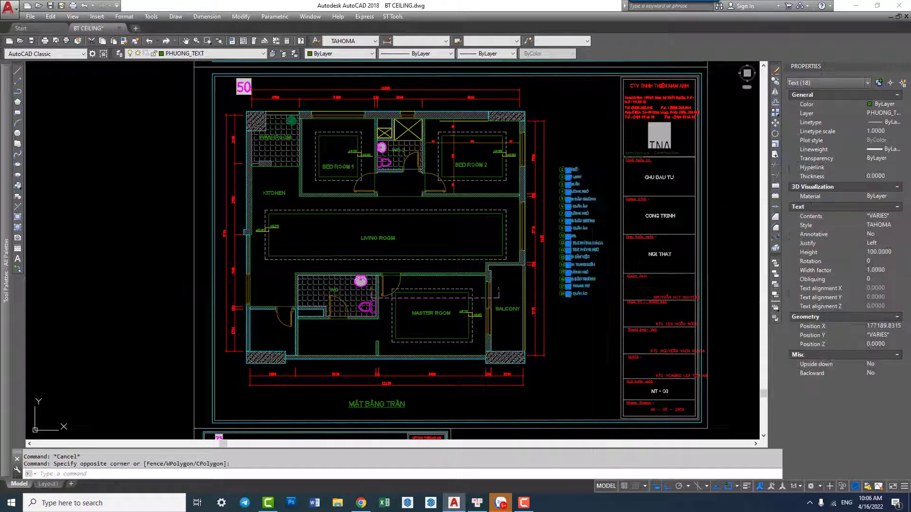
pyautogui.click(612, 164)
pyautogui.click(560, 299)
pyautogui.write('e')
pyautogui.press('Return')
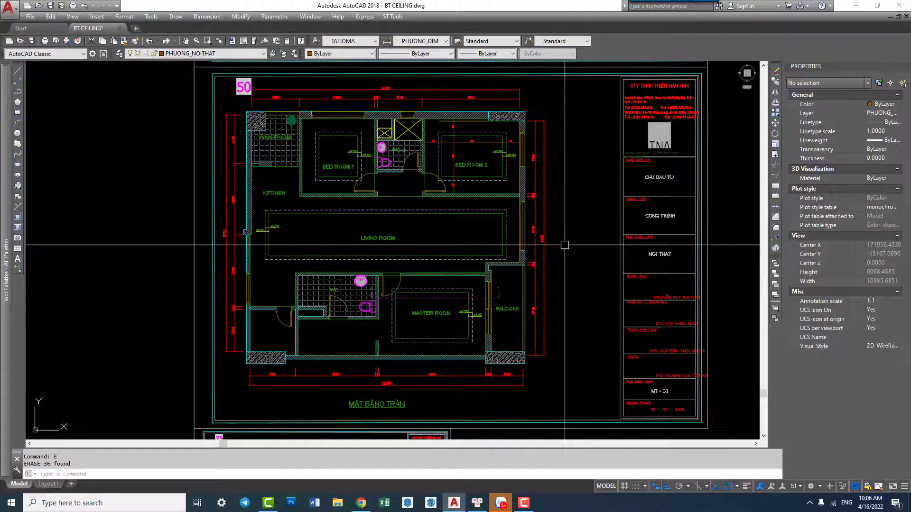
# - Pan and zoom across the stacked sheets to centre the edited ceiling plan
pyautogui.scroll(-4, 564, 243)
pyautogui.scroll(-4, 565, 243)
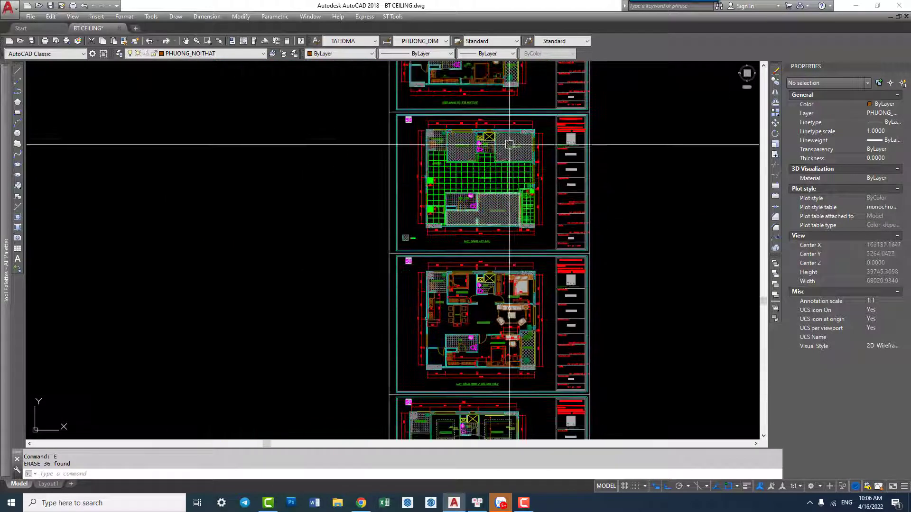
pyautogui.moveTo(468, 138); pyautogui.dragTo(468, 217, button='middle')
pyautogui.scroll(4, 468, 217)
pyautogui.scroll(-4, 488, 204)
pyautogui.moveTo(488, 379); pyautogui.dragTo(485, 198, button='middle')
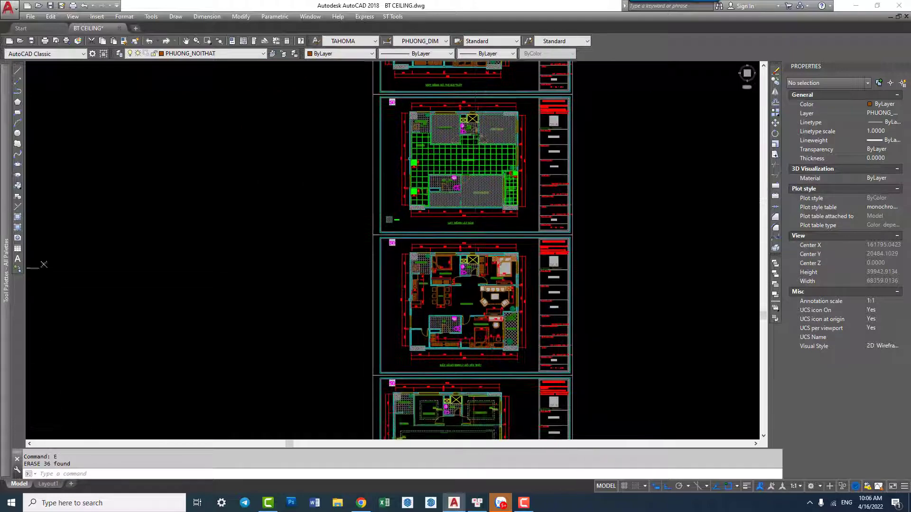
pyautogui.scroll(2, 515, 178)
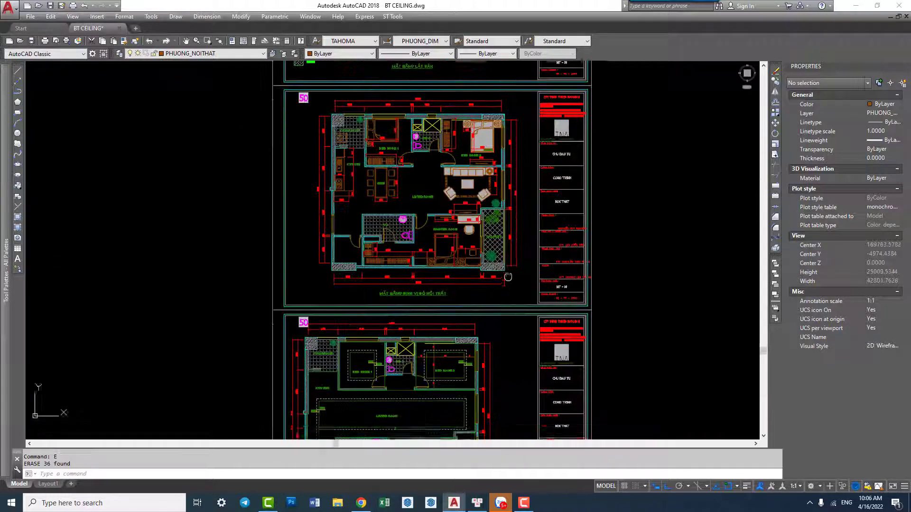
pyautogui.moveTo(502, 246); pyautogui.dragTo(504, 151, button='middle')
pyautogui.scroll(3, 504, 197)
pyautogui.moveTo(505, 256); pyautogui.dragTo(521, 246, button='middle')
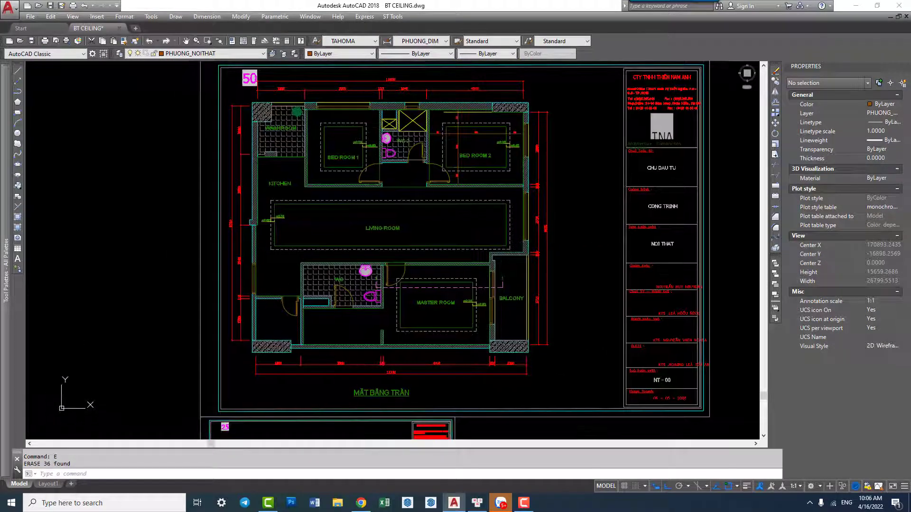